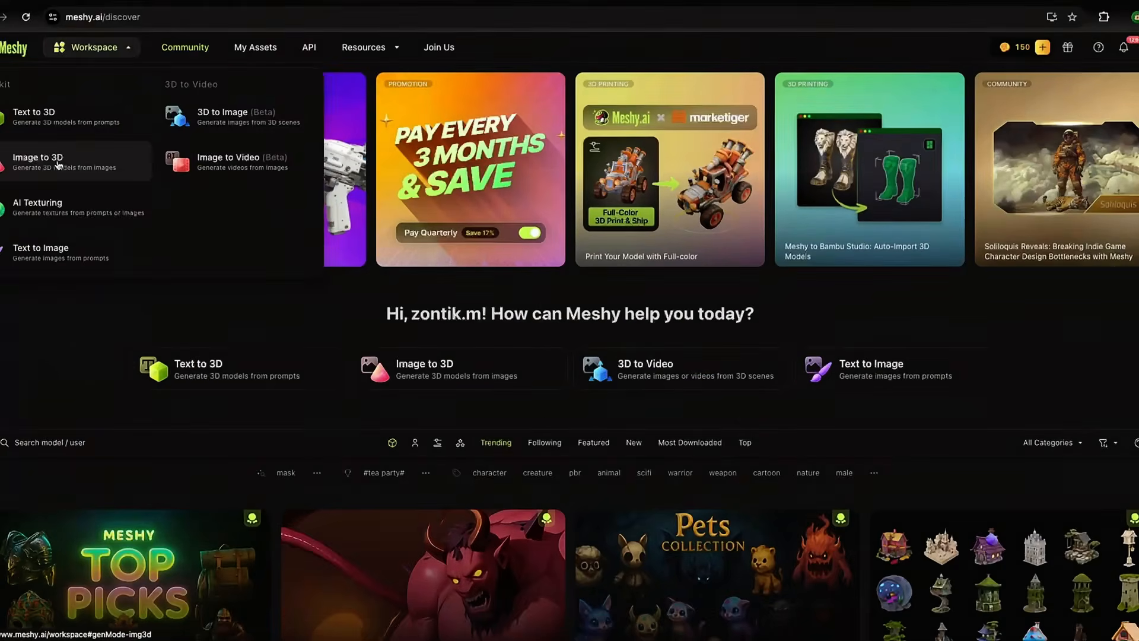
# Step: Start a new Image to 3D model and upload link(zelda).png from Downloads as the reference image
pyautogui.click(58, 165)
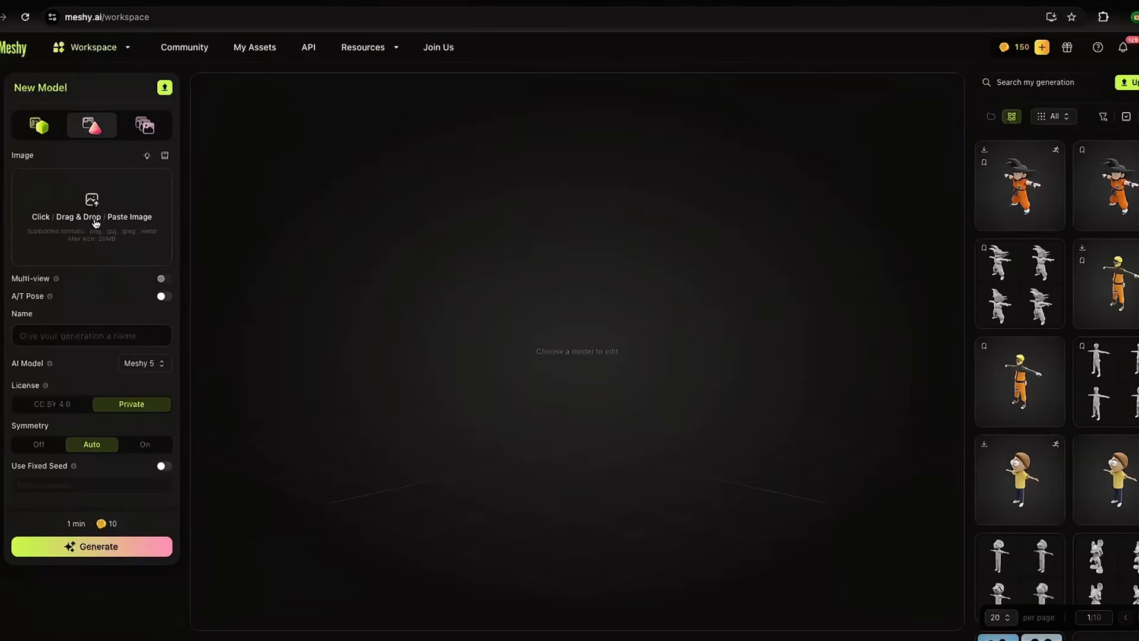
pyautogui.click(95, 223)
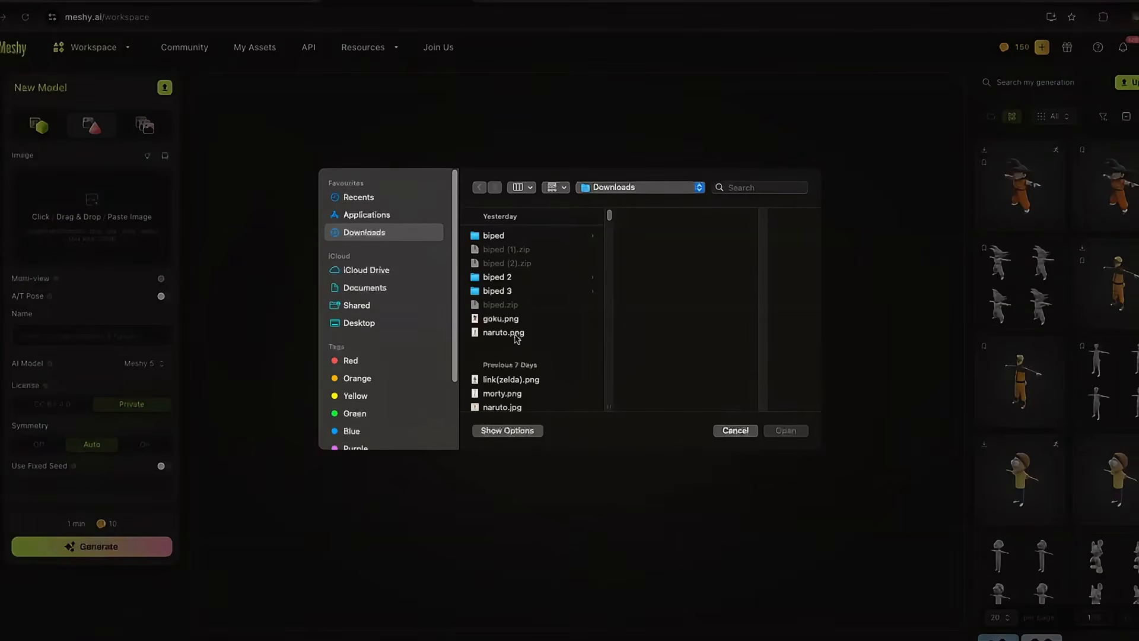
pyautogui.doubleClick(511, 380)
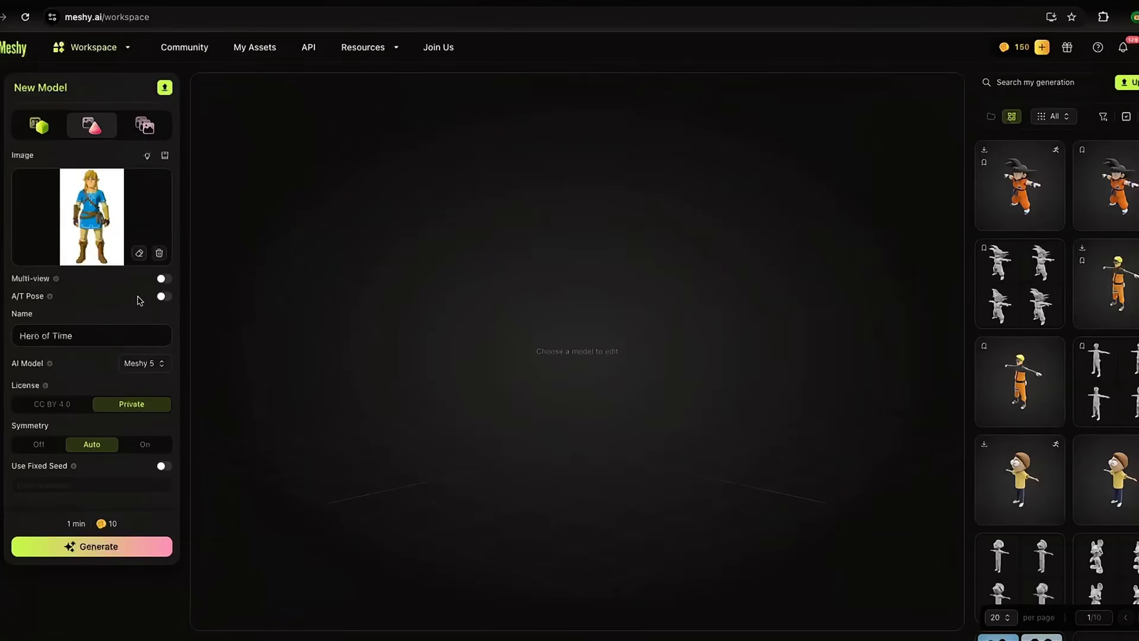
# Step: Enable A/T Pose, set Symmetry to On, and generate the model drafts
pyautogui.click(162, 297)
pyautogui.click(145, 446)
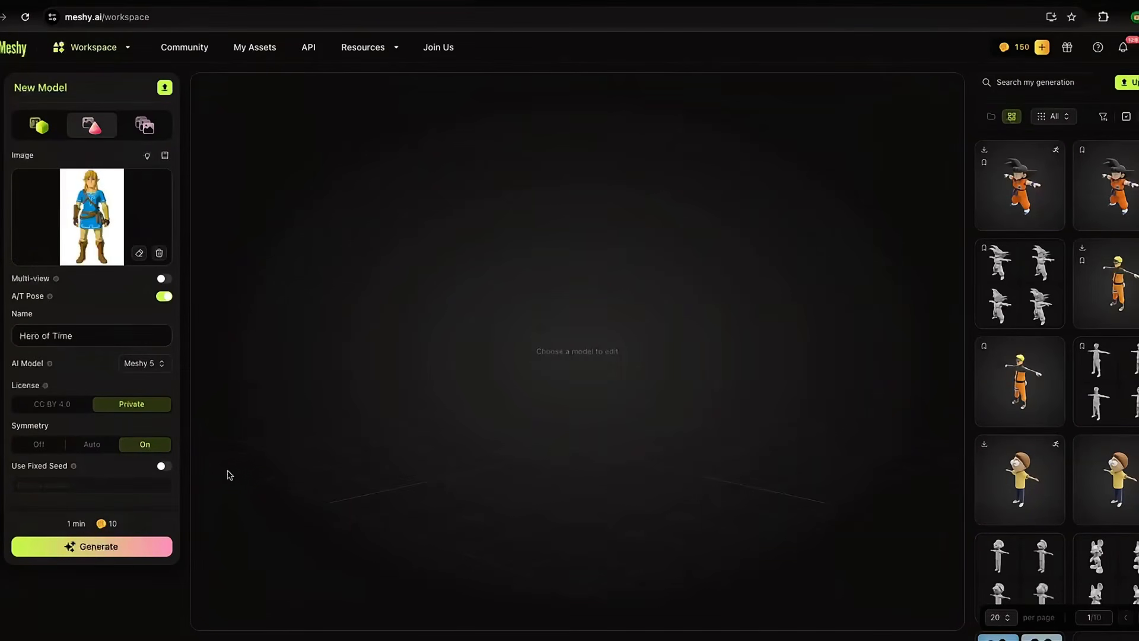
pyautogui.click(70, 550)
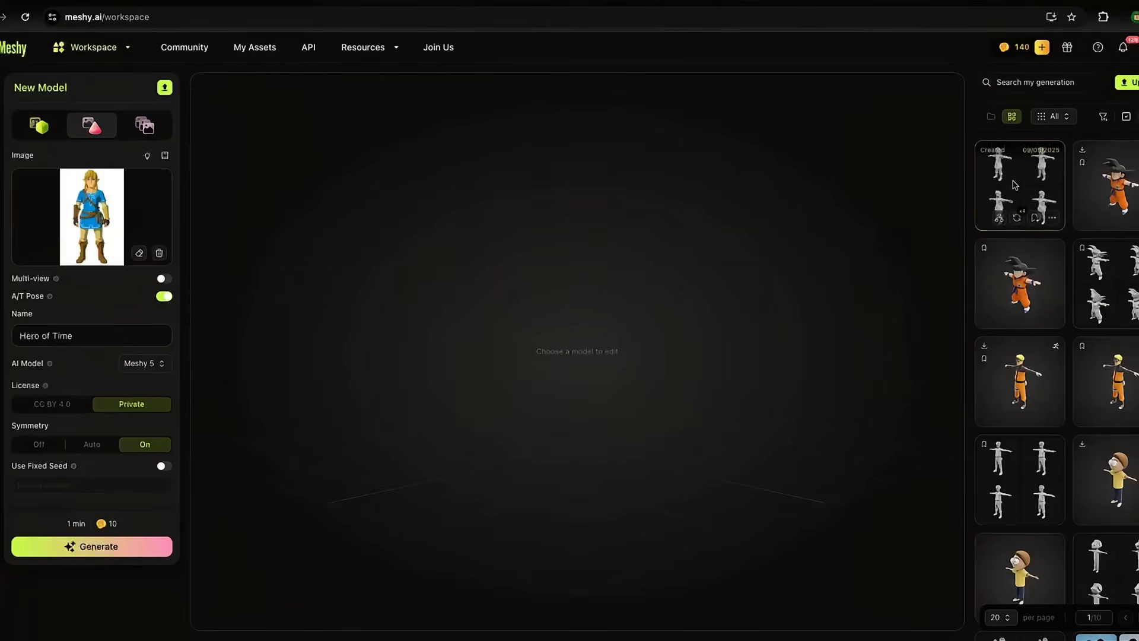
# Step: Choose the second draft in the upper row and generate it with texture, PBR maps, Quad topology and a fixed 10K polycount
pyautogui.click(1014, 177)
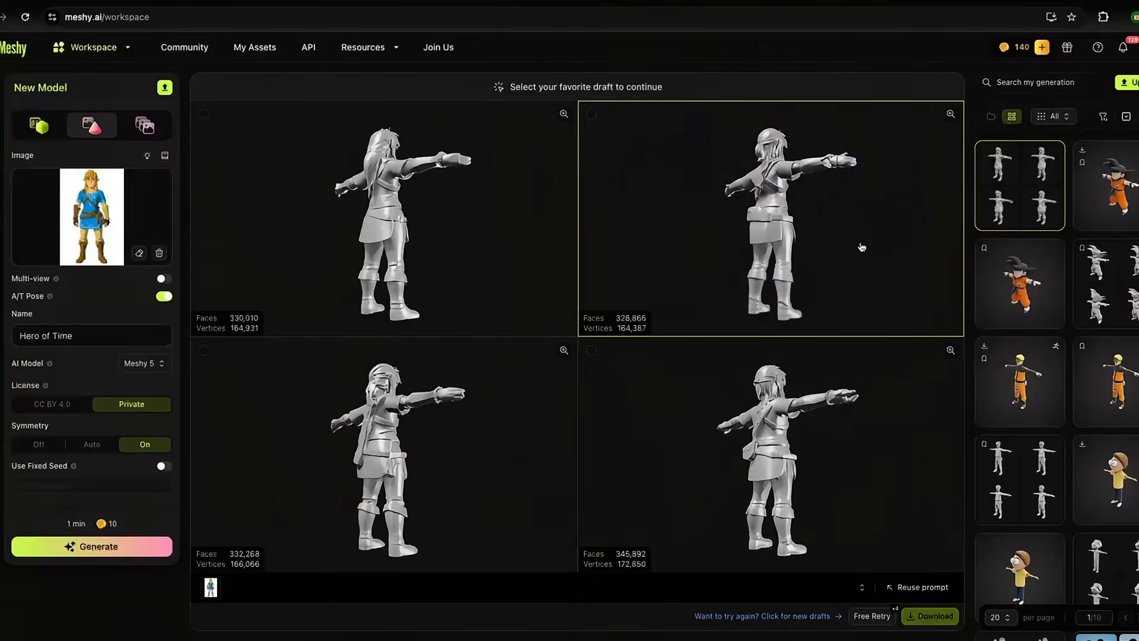
pyautogui.click(909, 239)
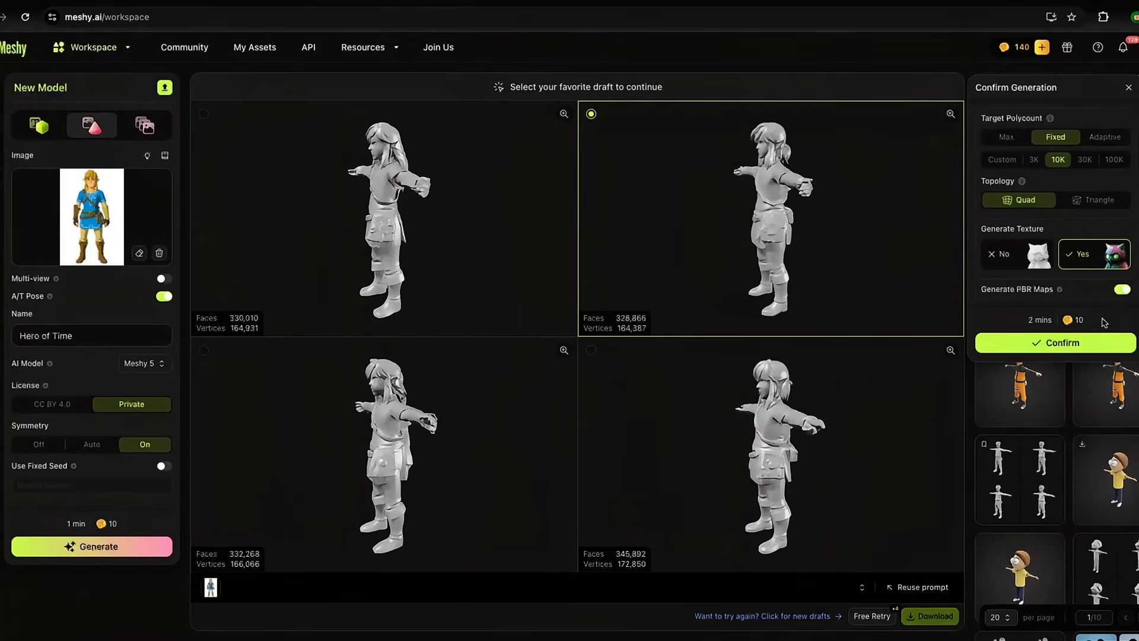
pyautogui.click(1061, 348)
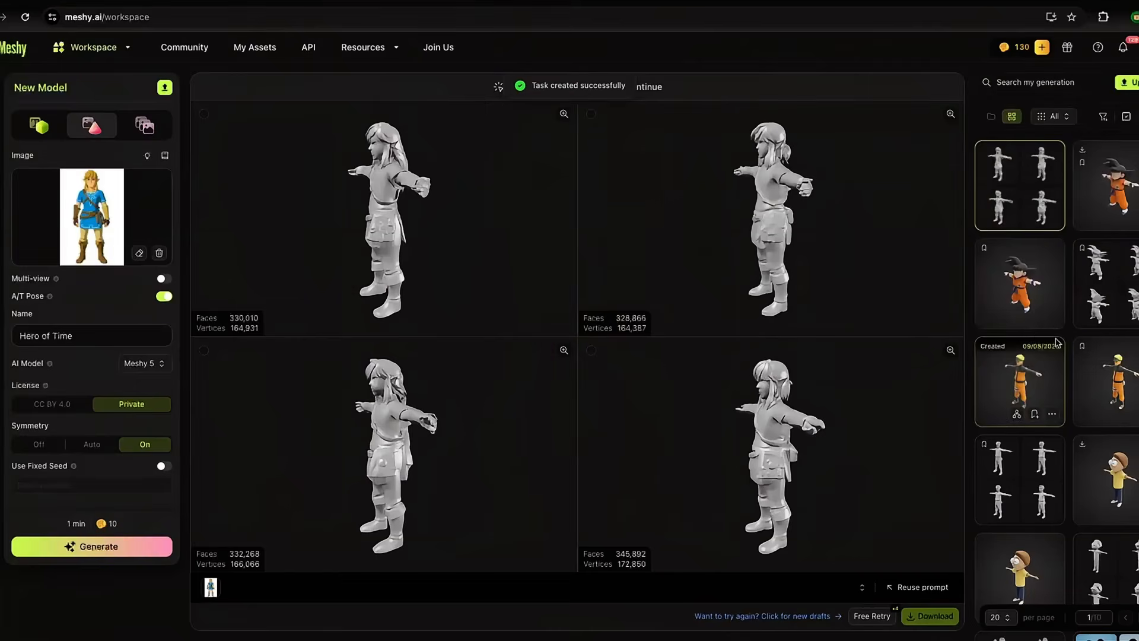
# Step: Open the generated textured character and examine it from the front and back
pyautogui.click(1032, 216)
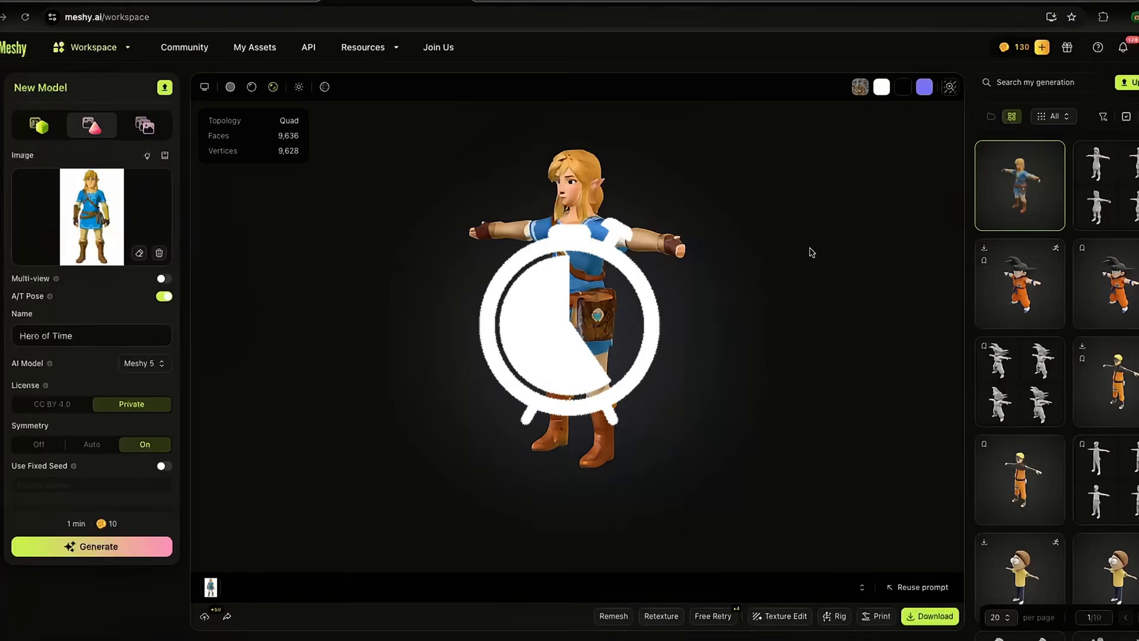
pyautogui.moveTo(870, 245); pyautogui.dragTo(821, 262)
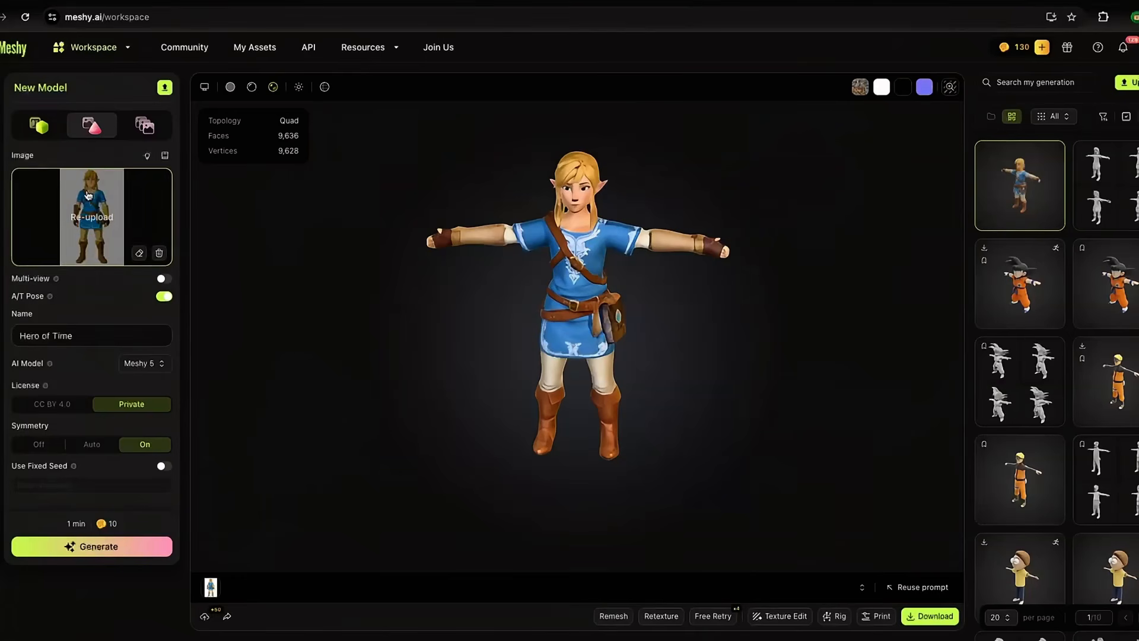
pyautogui.moveTo(379, 332); pyautogui.dragTo(562, 332)
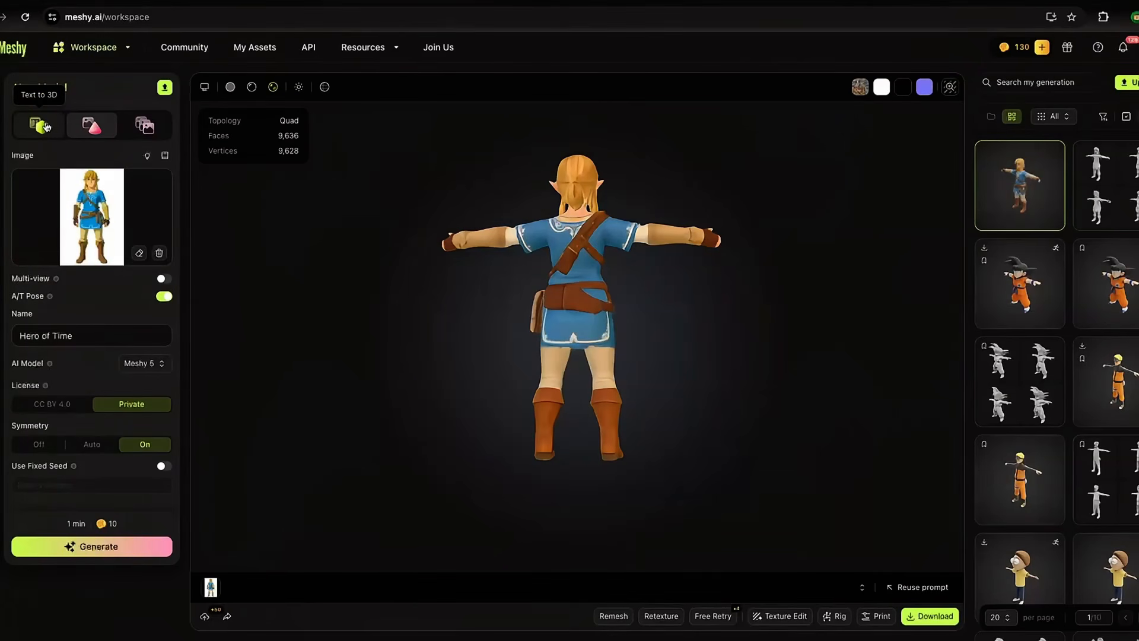
pyautogui.moveTo(714, 328); pyautogui.dragTo(564, 332)
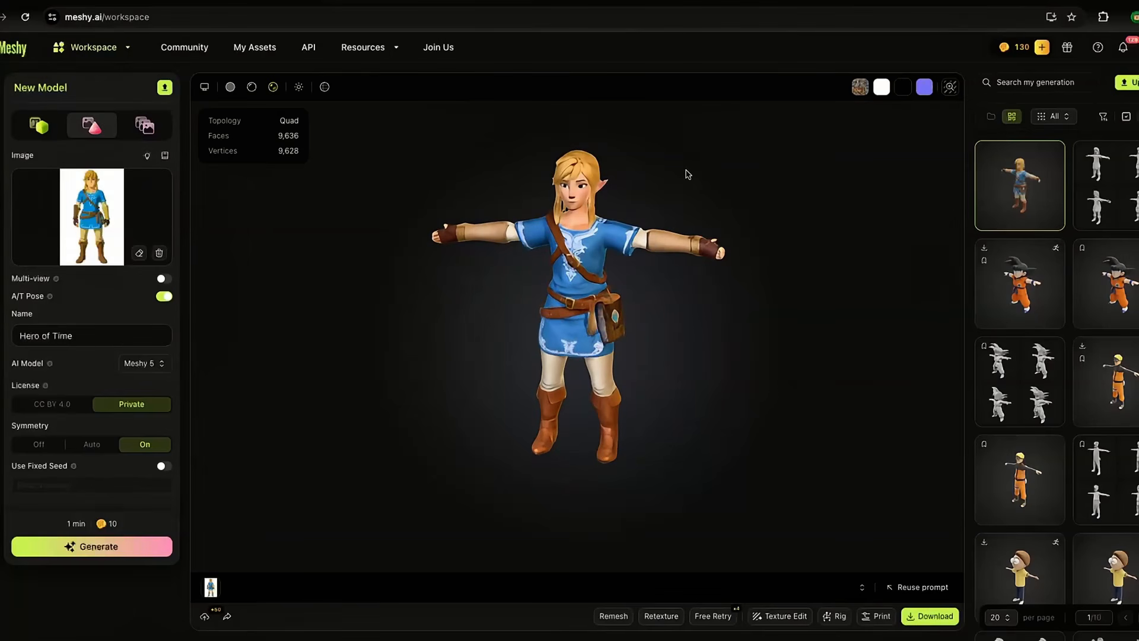
pyautogui.moveTo(734, 275); pyautogui.dragTo(700, 331)
# Step: Start rigging the character as a Humanoid with a height of 1.69 m
pyautogui.click(0, 348)
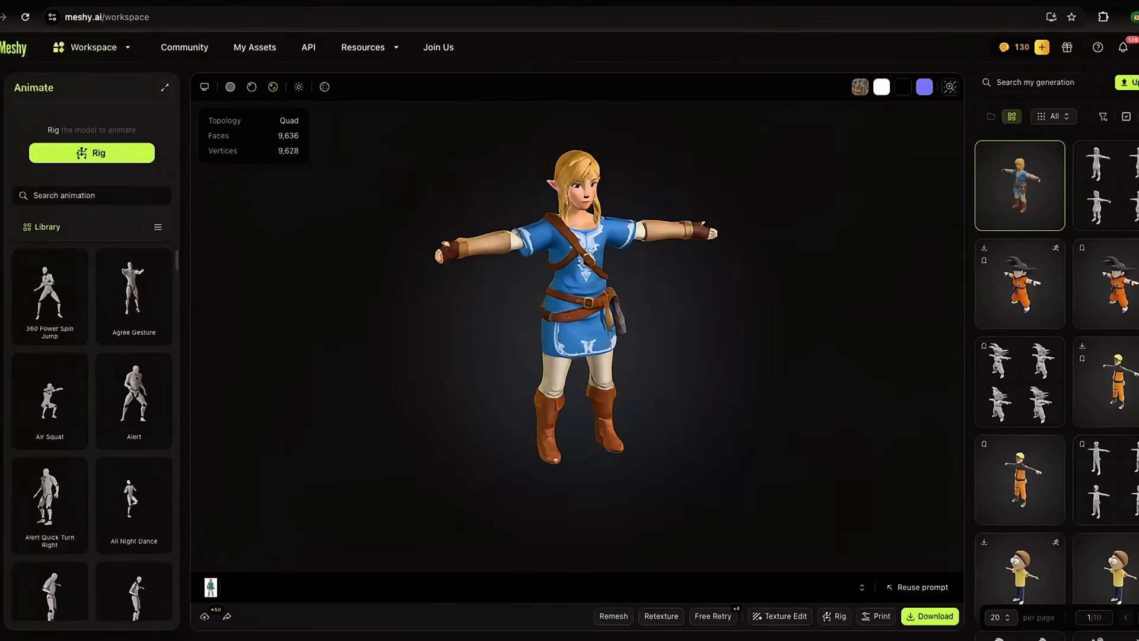
pyautogui.click(109, 152)
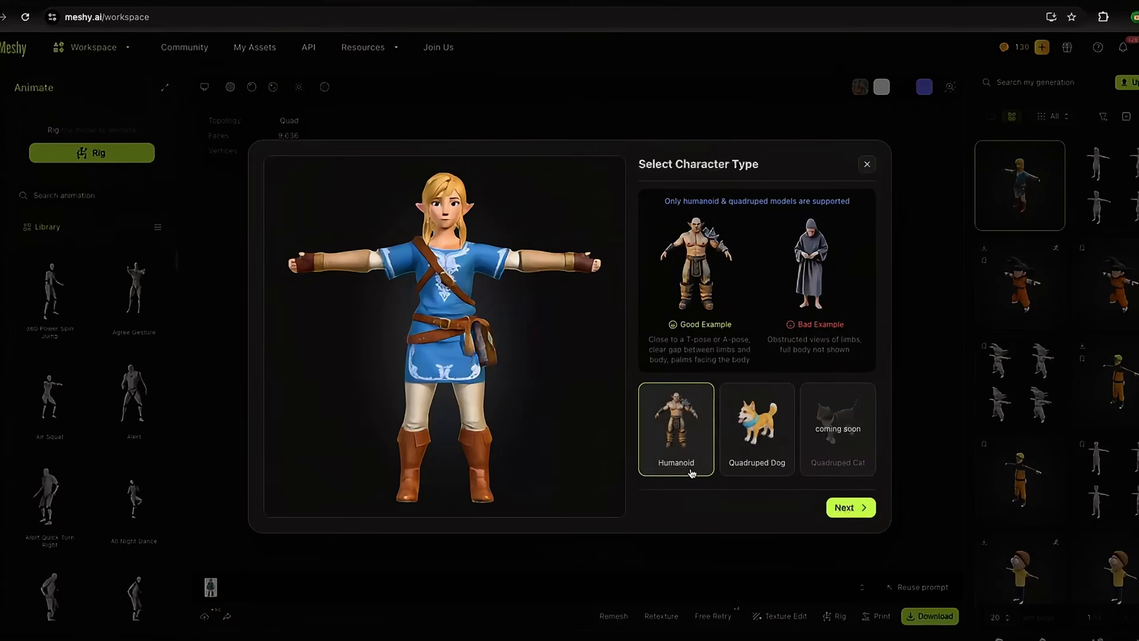
pyautogui.click(857, 508)
pyautogui.moveTo(723, 402); pyautogui.dragTo(725, 402)
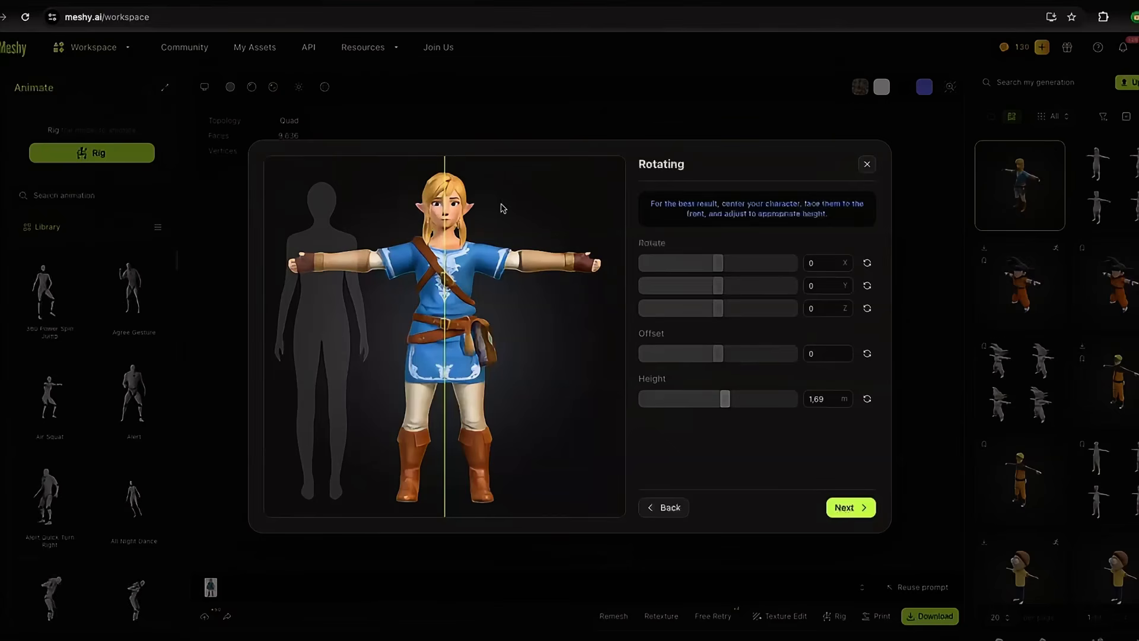
pyautogui.click(854, 507)
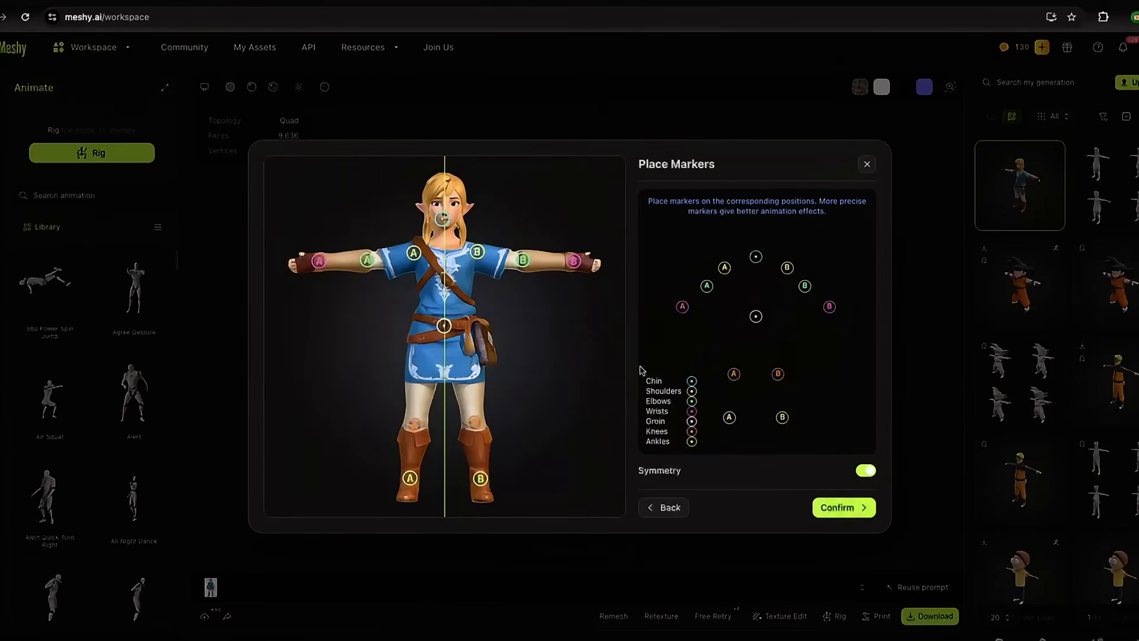
# Step: Align the chin, shoulder, elbow, wrist, groin, knee and ankle markers with the character's joints using symmetry, and confirm the rig
pyautogui.moveTo(443, 219)
pyautogui.mouseDown()
pyautogui.moveTo(481, 253)
pyautogui.moveTo(574, 266)
pyautogui.mouseUp()
pyautogui.moveTo(445, 325); pyautogui.dragTo(446, 320)
pyautogui.moveTo(473, 422); pyautogui.dragTo(475, 425)
pyautogui.moveTo(481, 478); pyautogui.dragTo(479, 475)
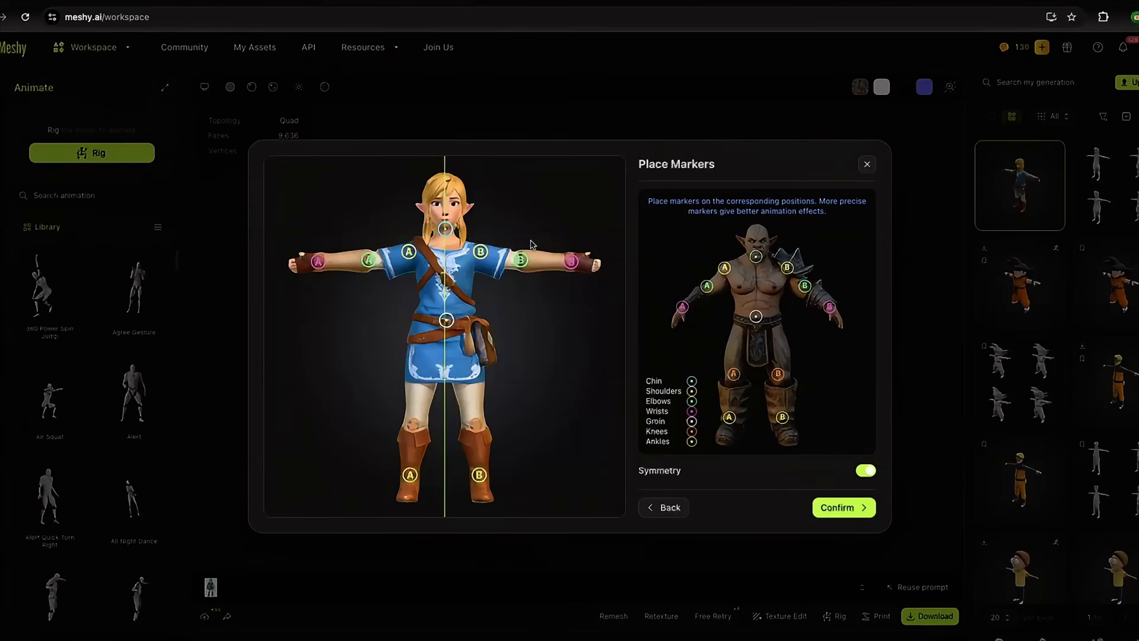
pyautogui.click(857, 511)
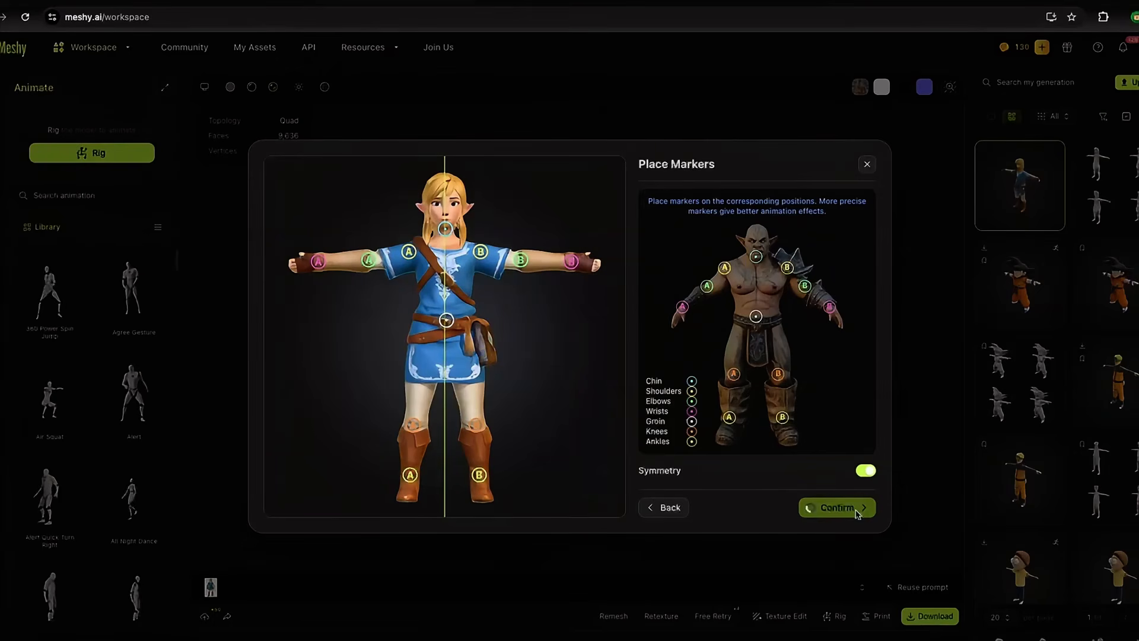
# Step: Browse the animation library for motions that could suit the character
pyautogui.scroll(-10, 112, 344)
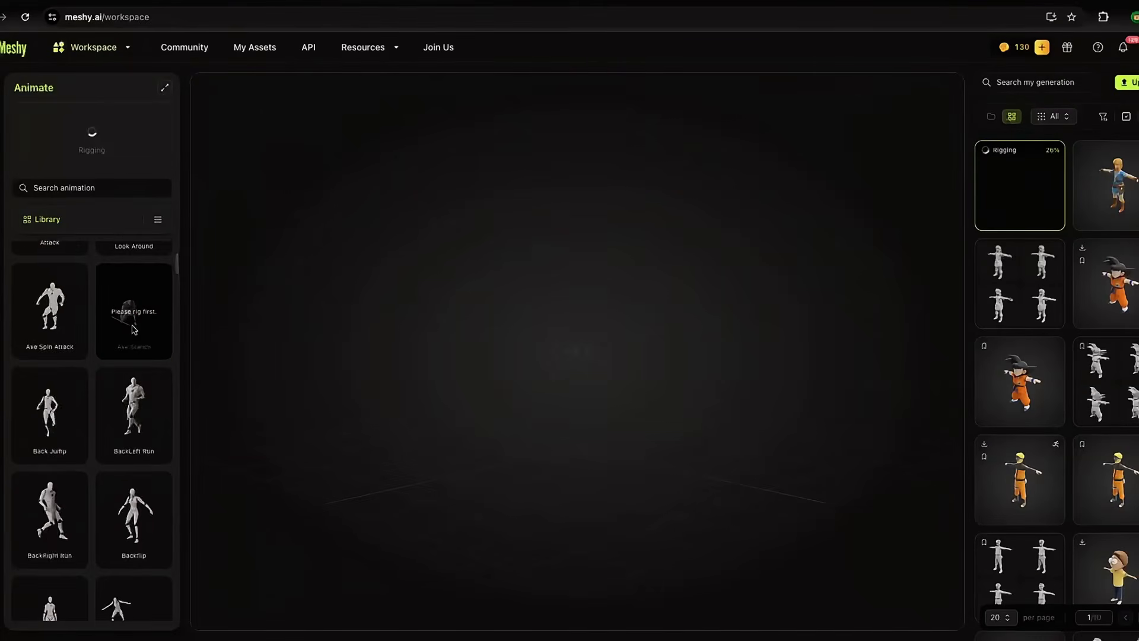
pyautogui.scroll(12, 118, 308)
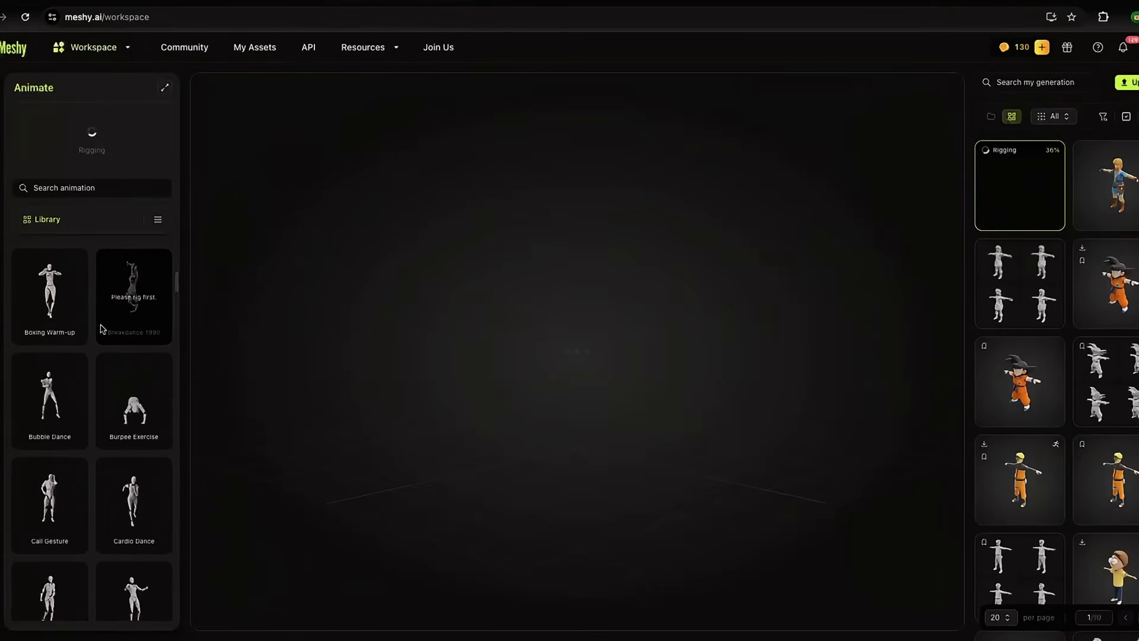
pyautogui.scroll(1, 119, 274)
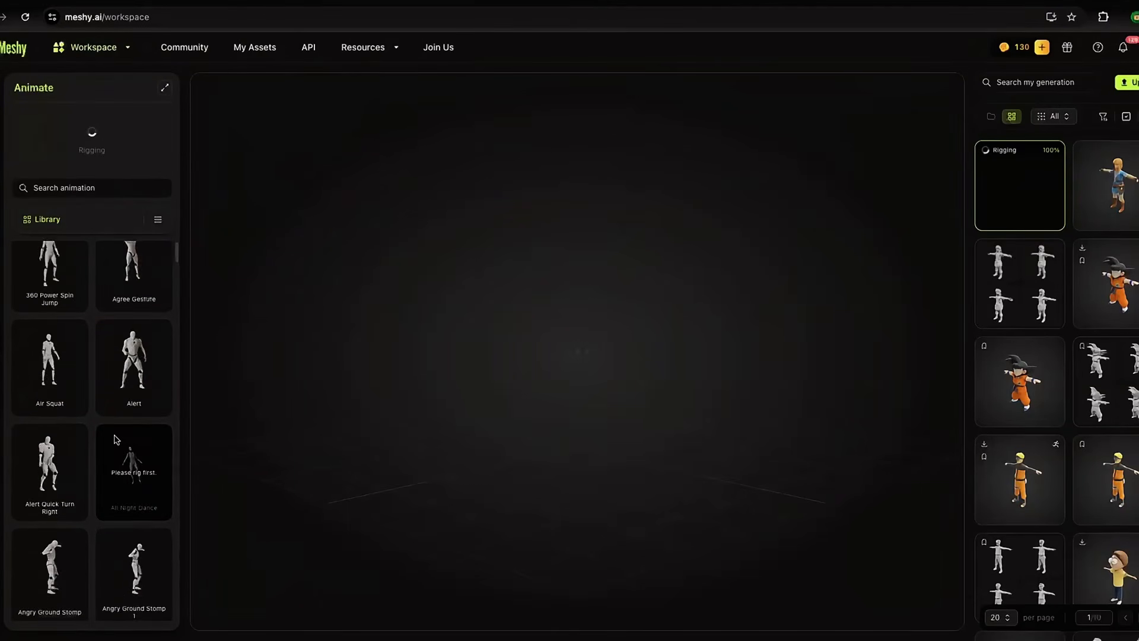
pyautogui.scroll(-2, 117, 400)
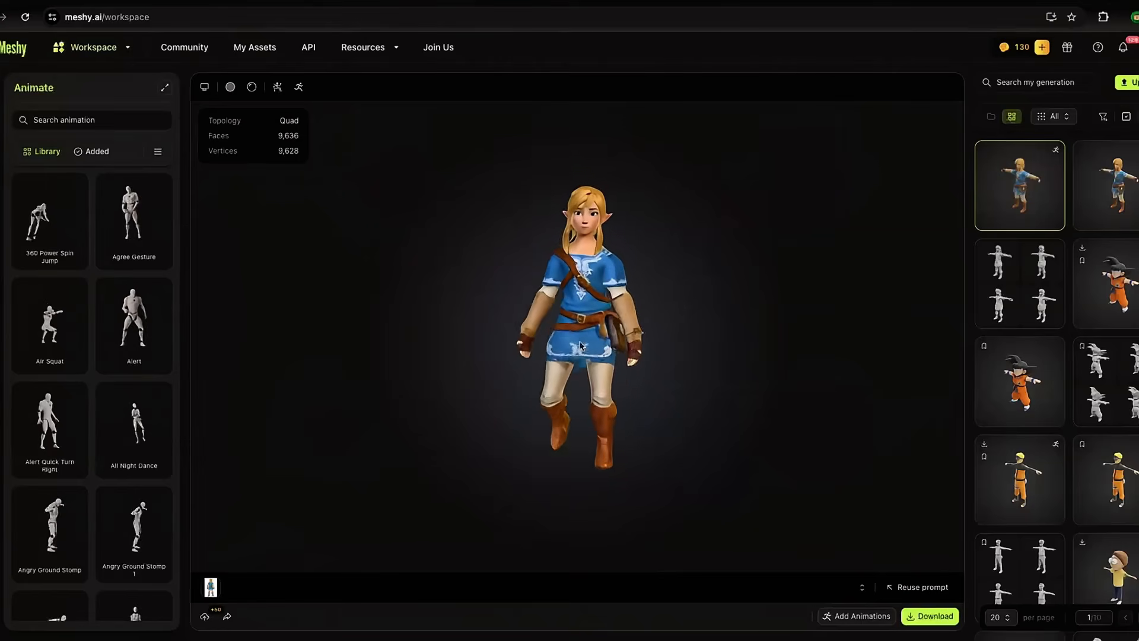
pyautogui.scroll(-3, 92, 301)
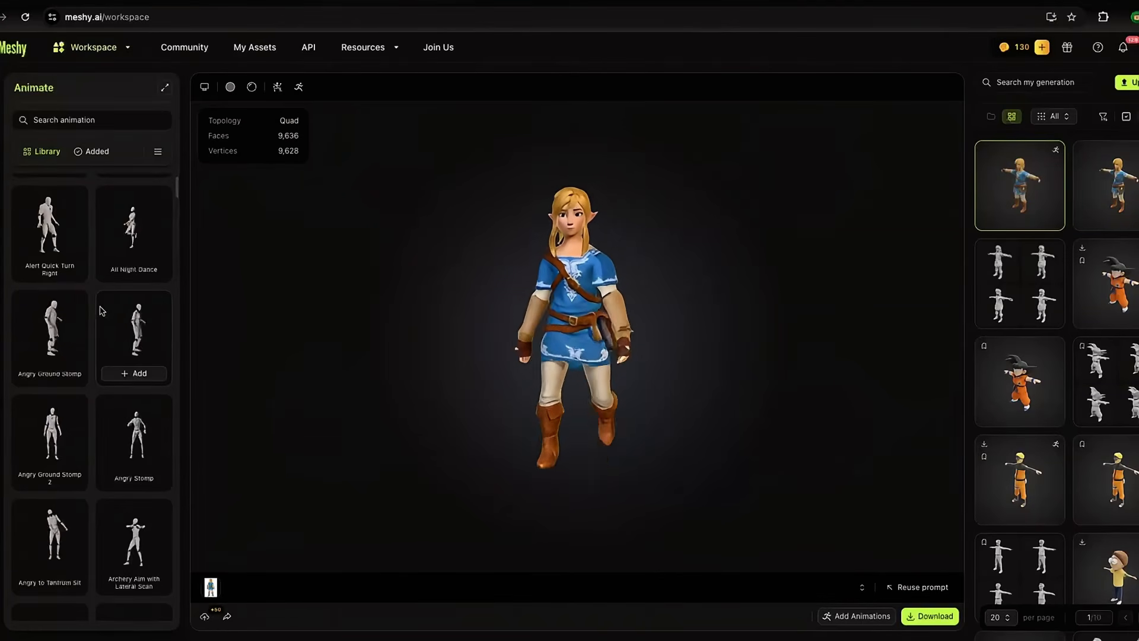
pyautogui.scroll(-3, 124, 279)
pyautogui.scroll(6, 123, 280)
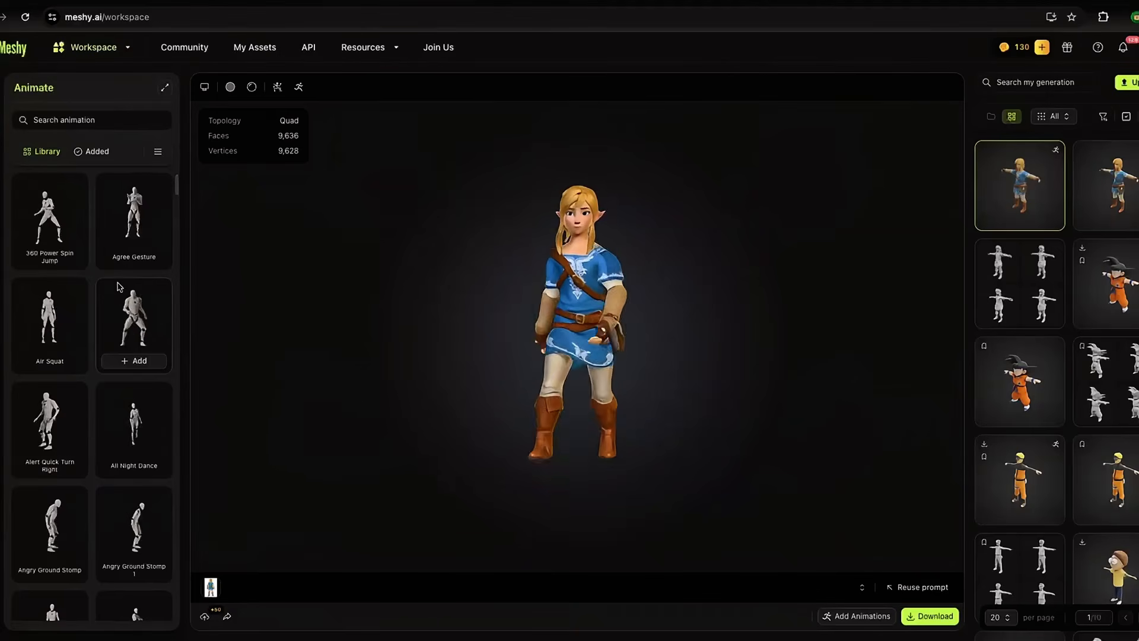
pyautogui.click(101, 120)
pyautogui.write('wa')
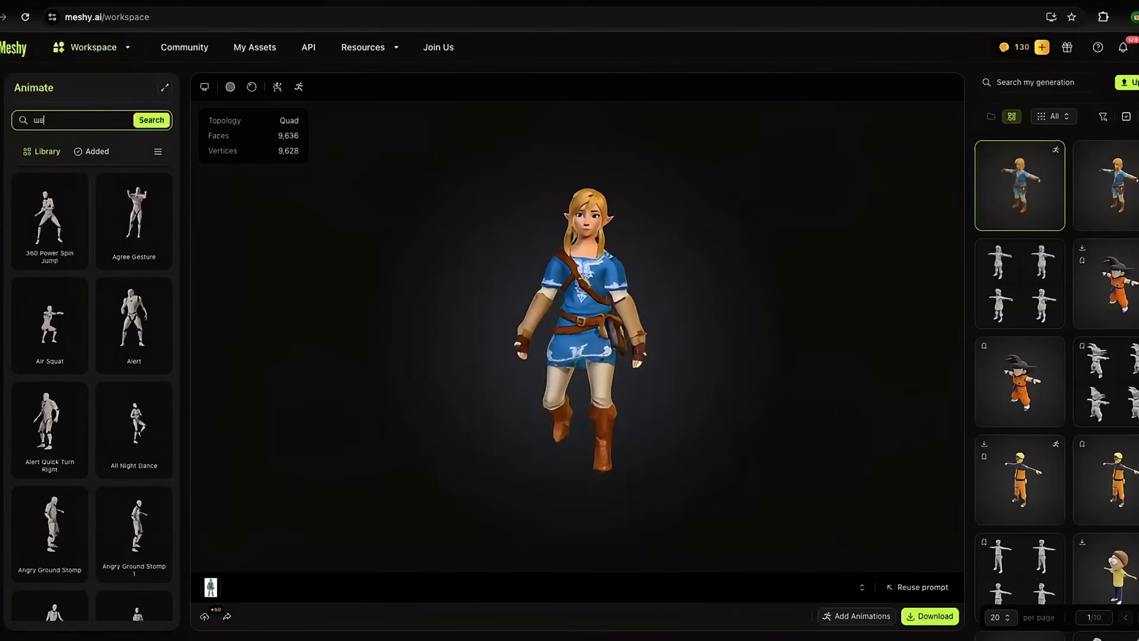
pyautogui.press('BackSpace')
pyautogui.press('BackSpace')
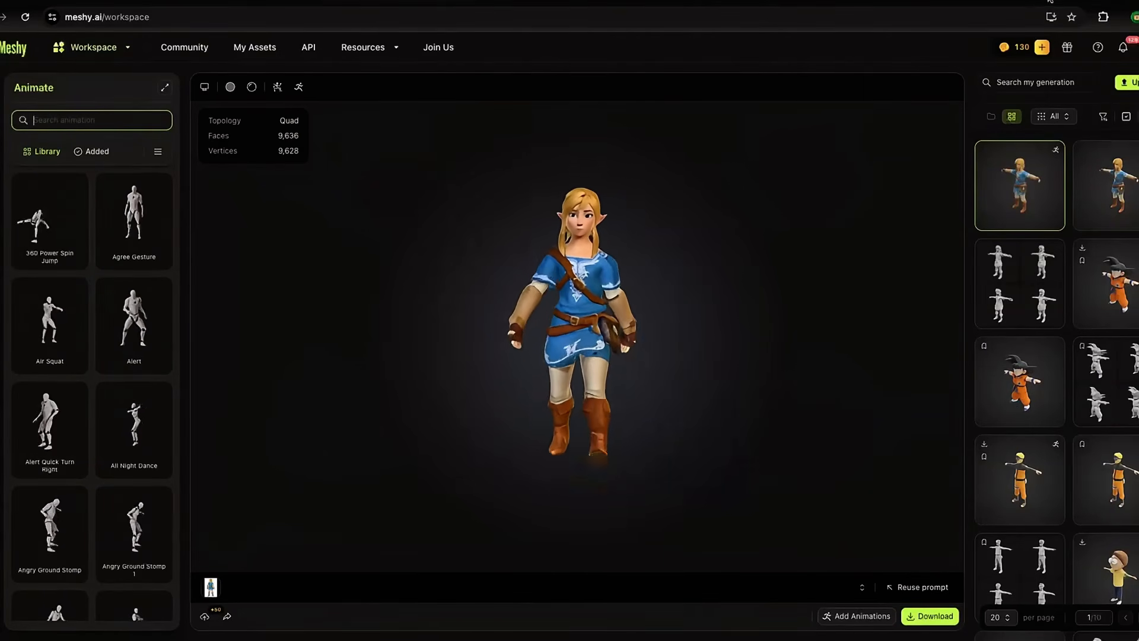
# Step: Search the animation library for "idle" and add the Idle 4 and Idle 1 animations to the character
pyautogui.click(31, 128)
pyautogui.write('idle')
pyautogui.click(151, 119)
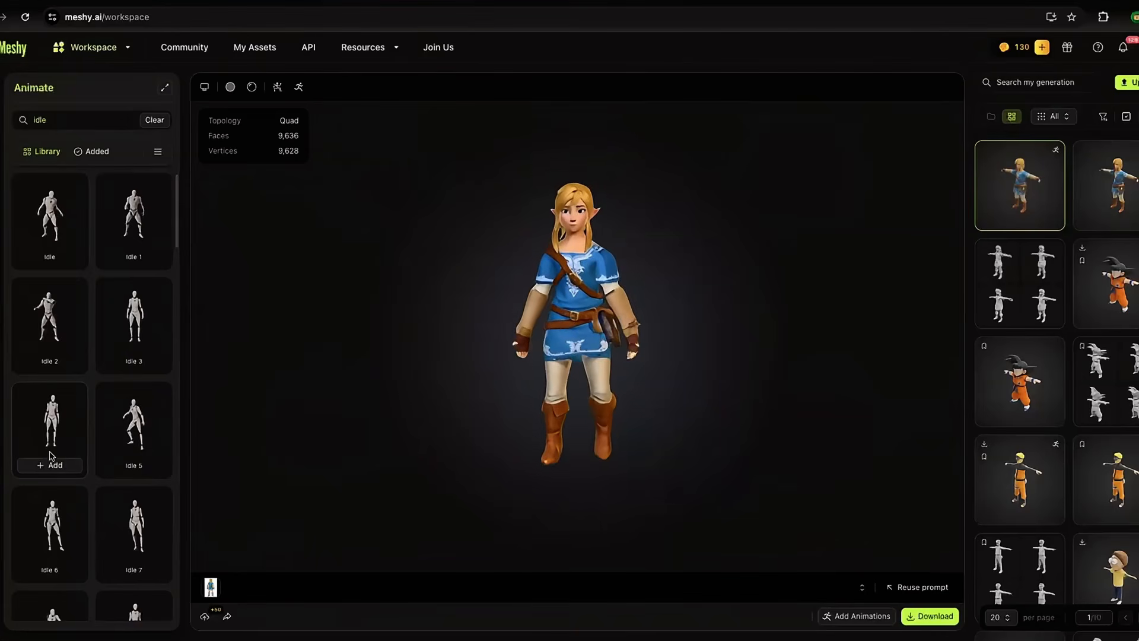
pyautogui.click(50, 464)
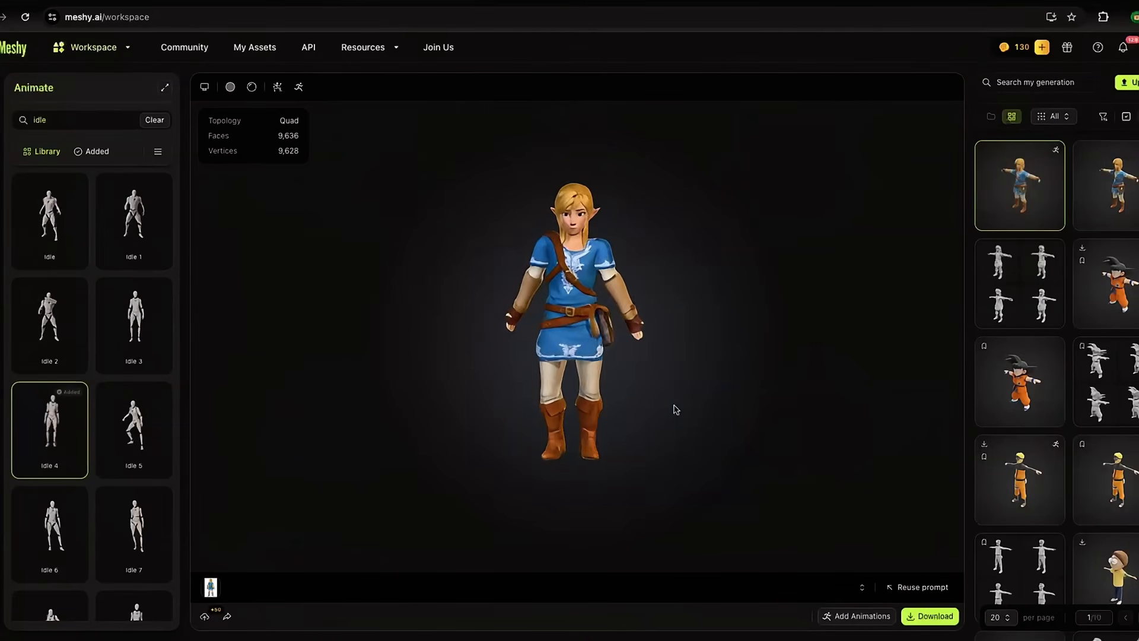
pyautogui.moveTo(136, 224)
pyautogui.click(142, 255)
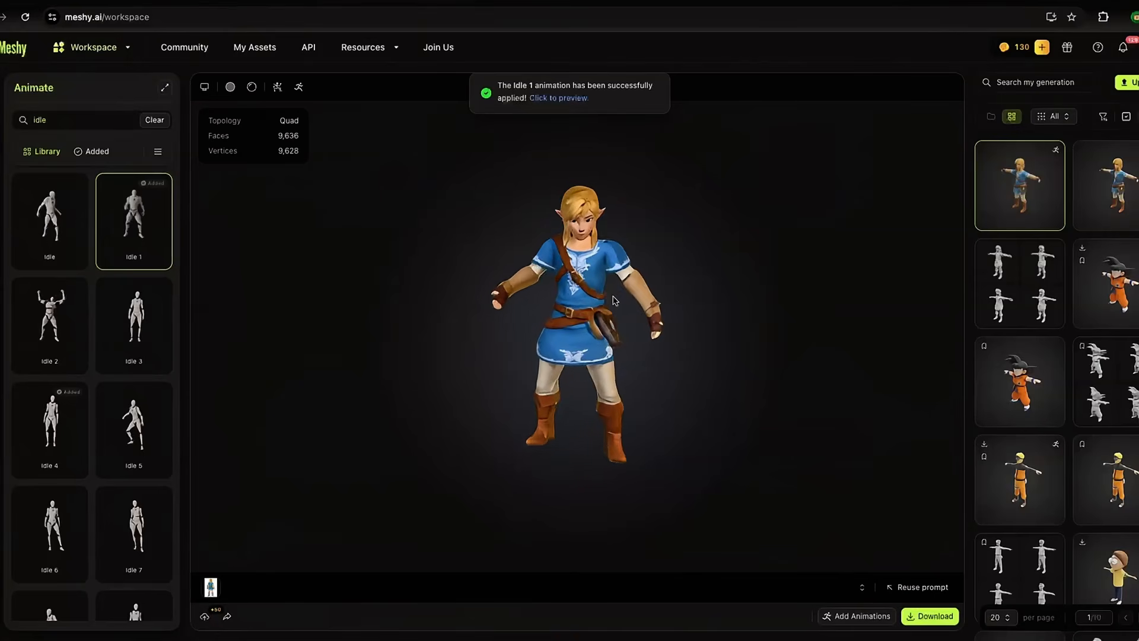
# Step: Search the animation library for "jump" and add the Regular Jump animation to the character
pyautogui.doubleClick(113, 122)
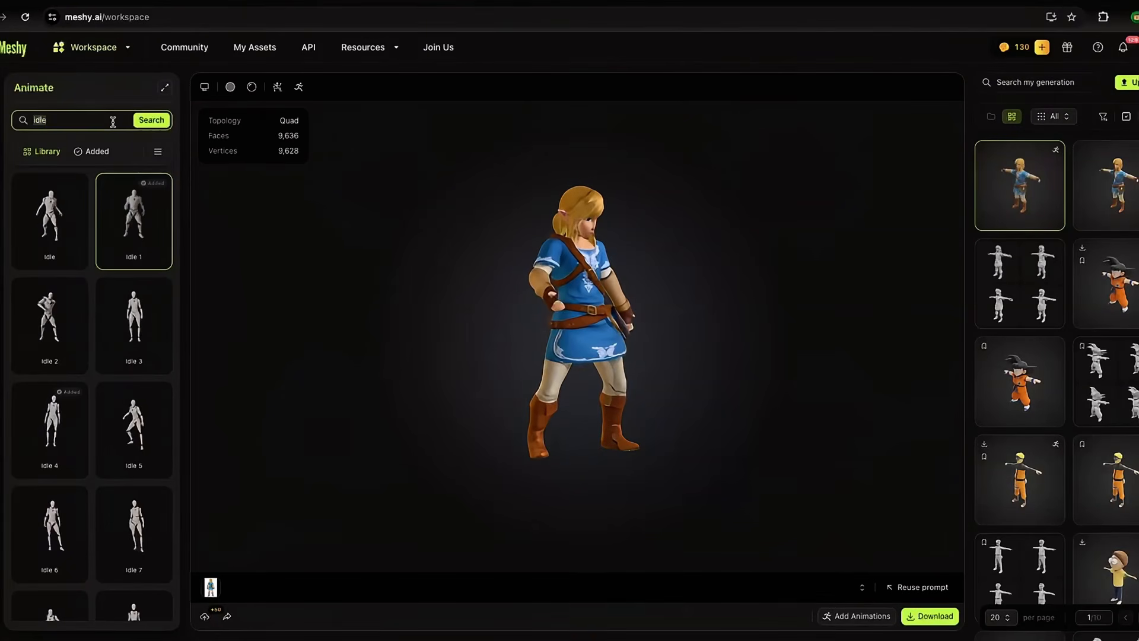
pyautogui.write('jump')
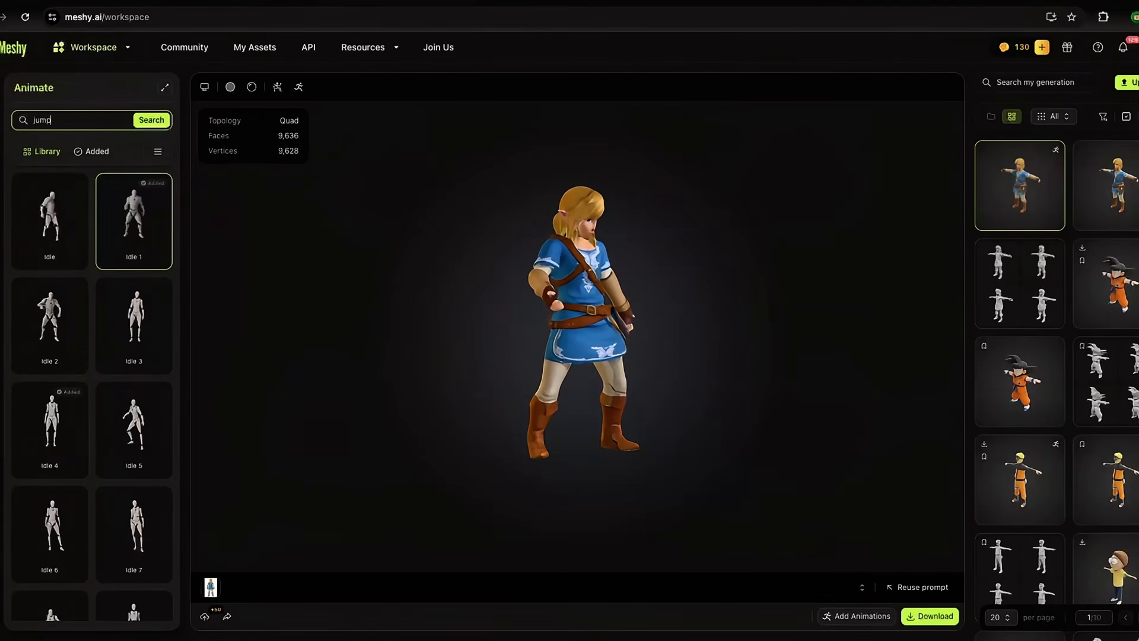
pyautogui.click(152, 120)
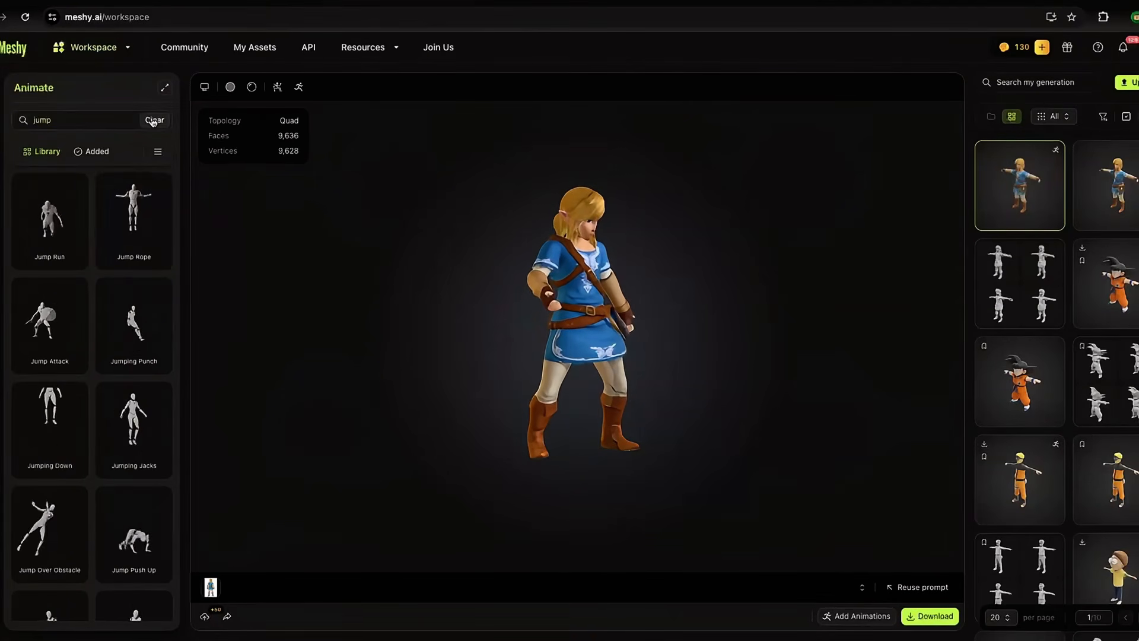
pyautogui.scroll(-3, 131, 415)
pyautogui.click(136, 474)
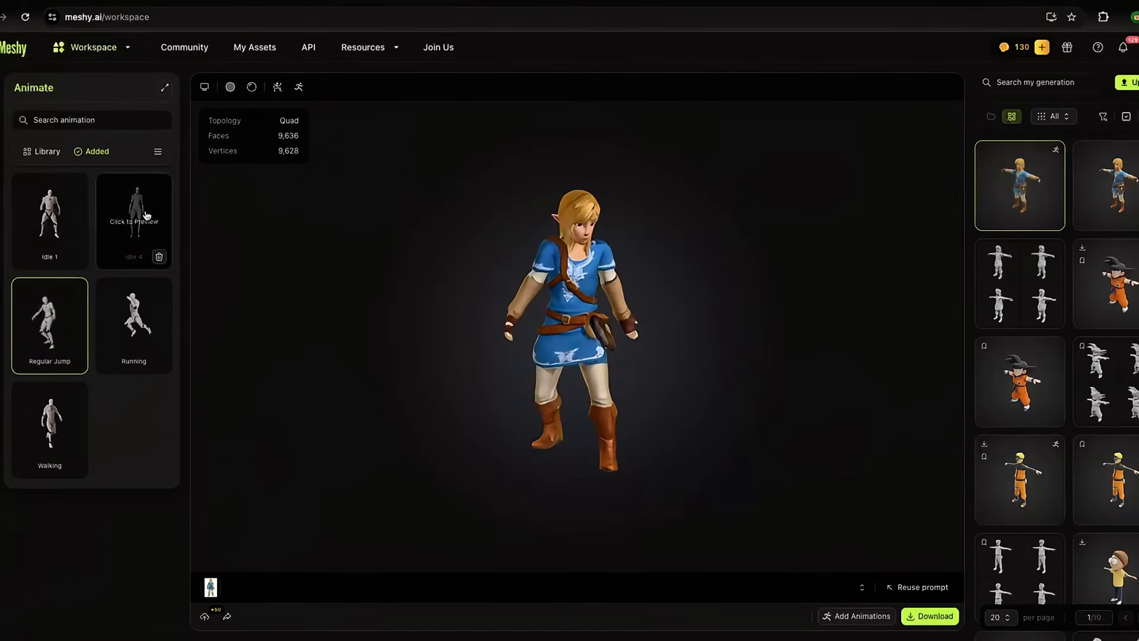
# Step: Preview the added Idle 1 animation on the character from different angles
pyautogui.click(70, 214)
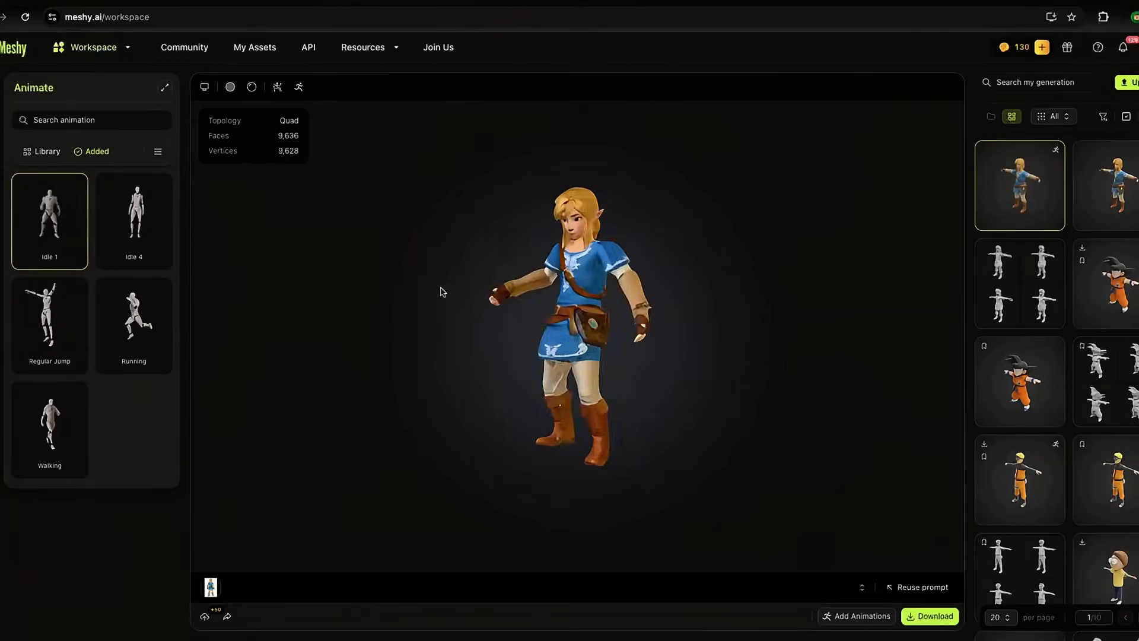
pyautogui.moveTo(471, 310); pyautogui.dragTo(514, 322)
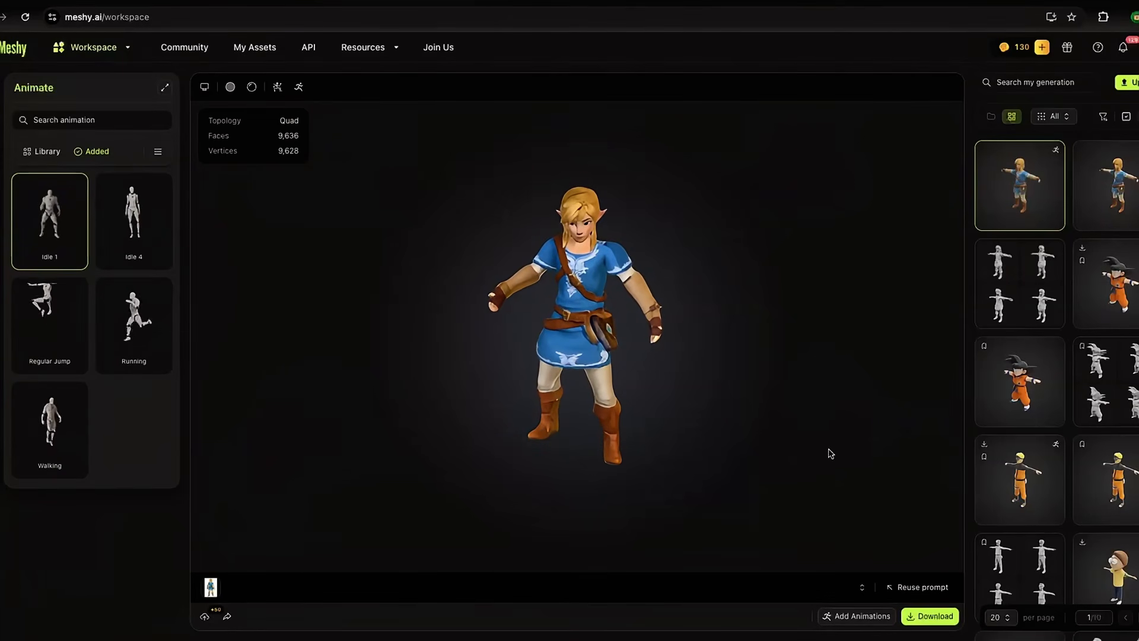
# Step: Download the rigged character as fbx with all added animations in separate files, with skin at 30 frames per second
pyautogui.click(930, 620)
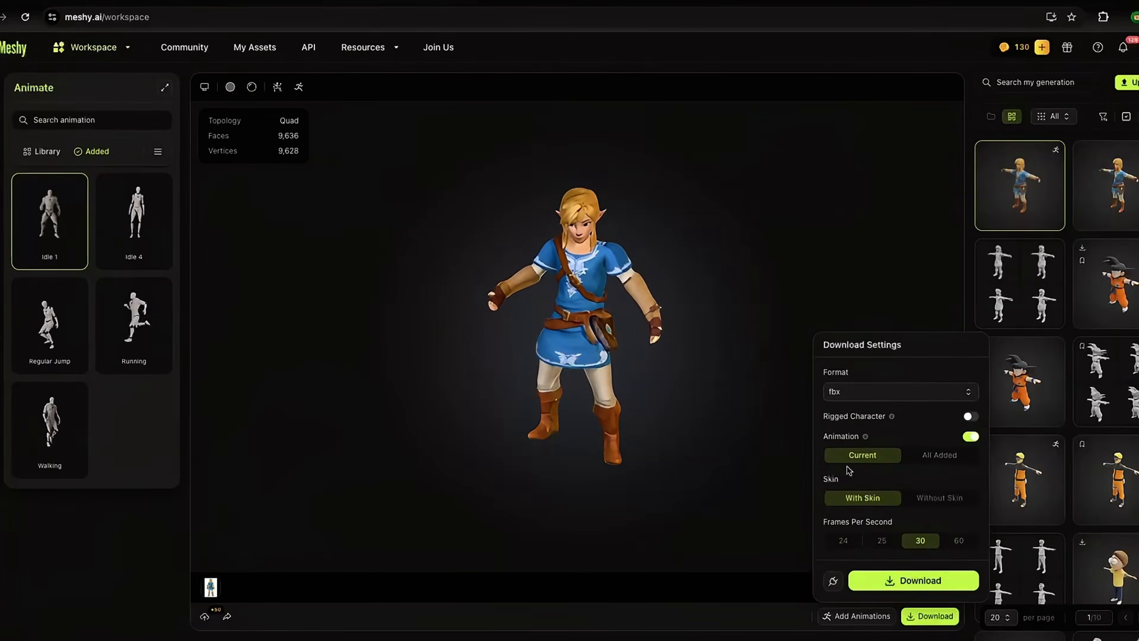
pyautogui.click(884, 393)
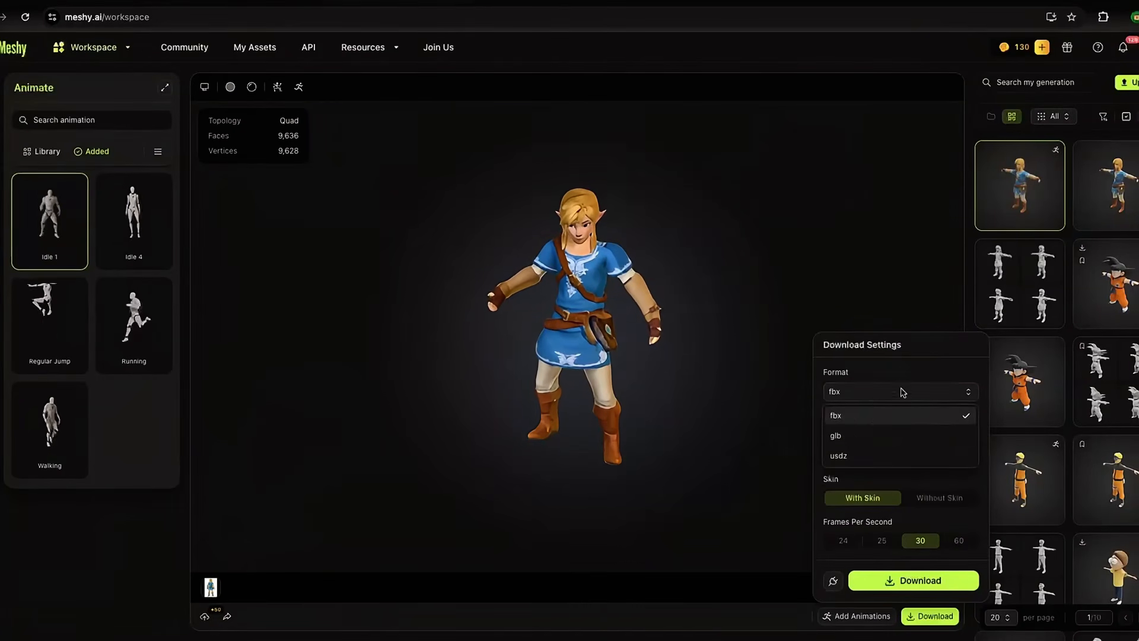
pyautogui.click(865, 418)
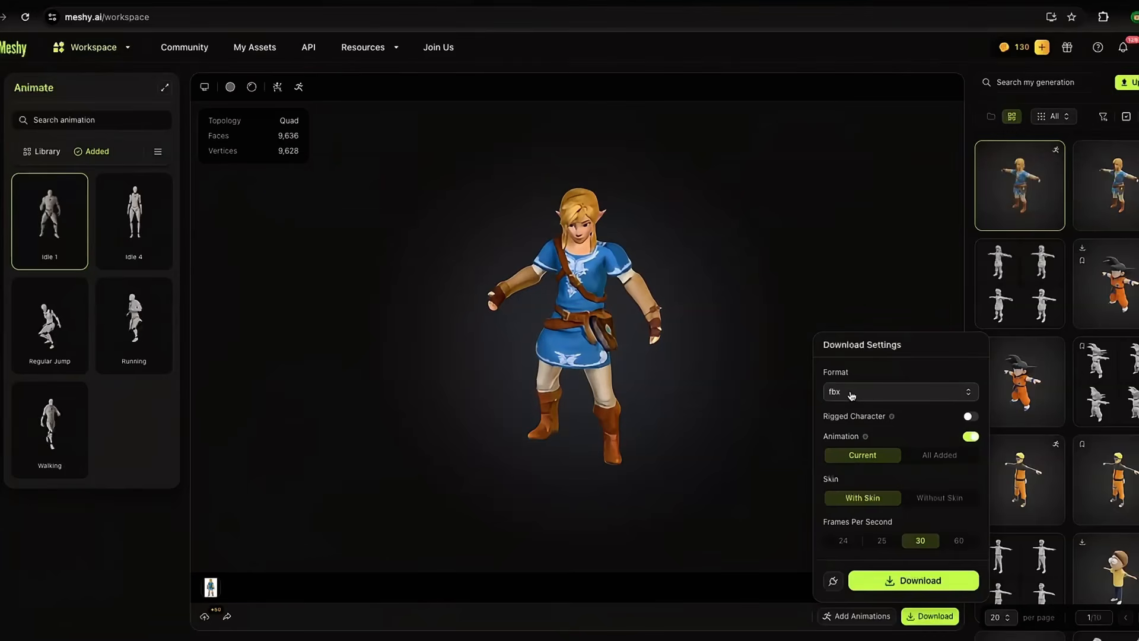
pyautogui.click(970, 417)
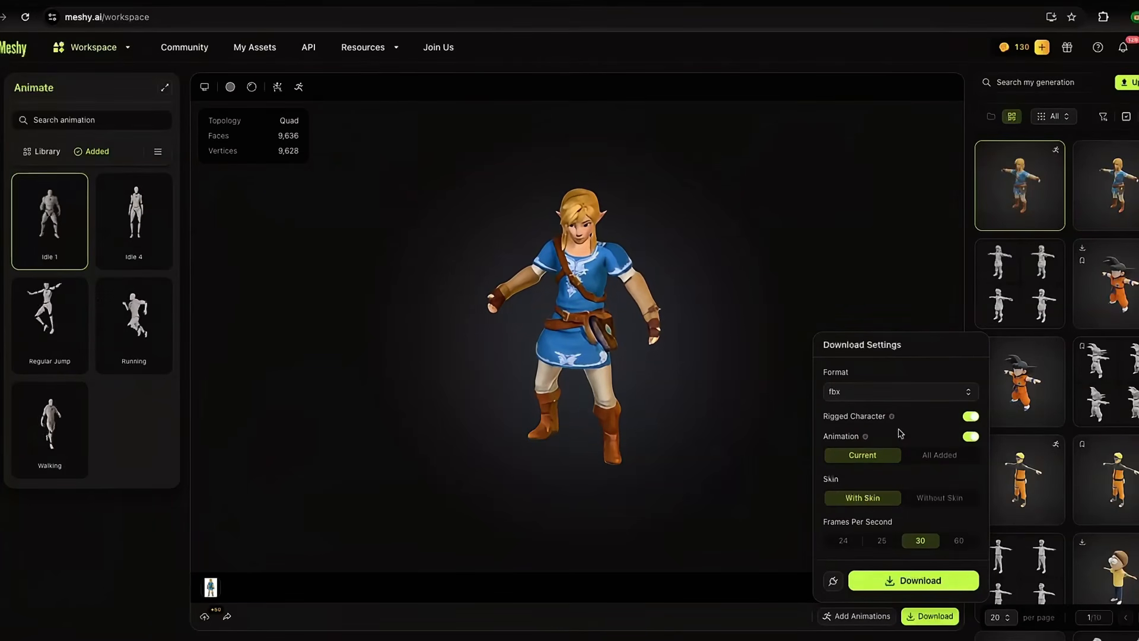
pyautogui.click(940, 456)
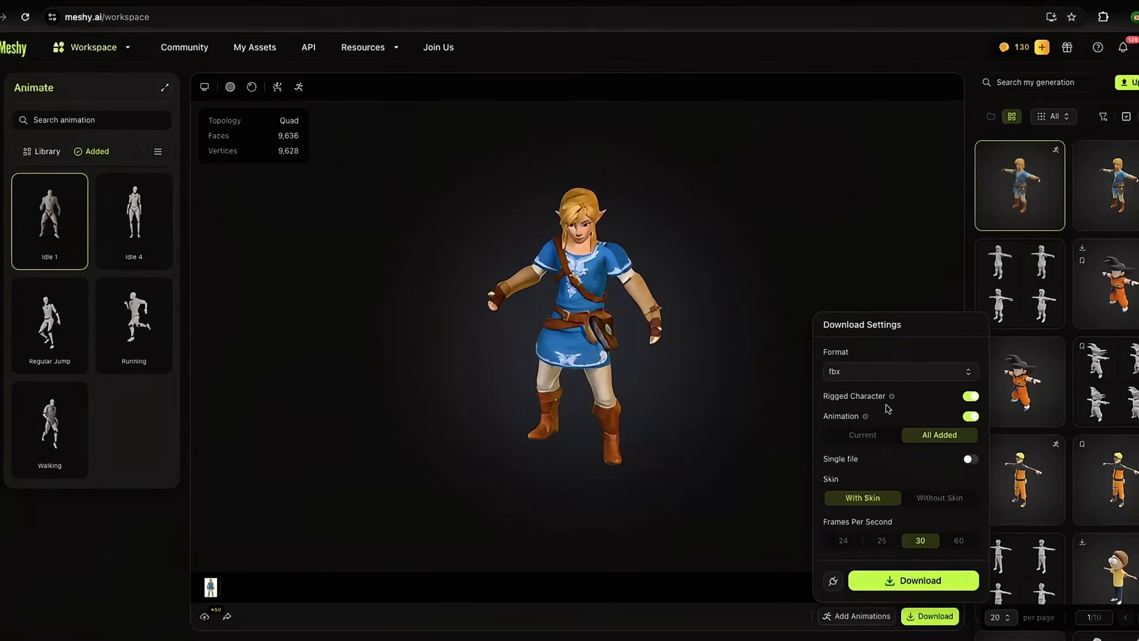
pyautogui.click(907, 586)
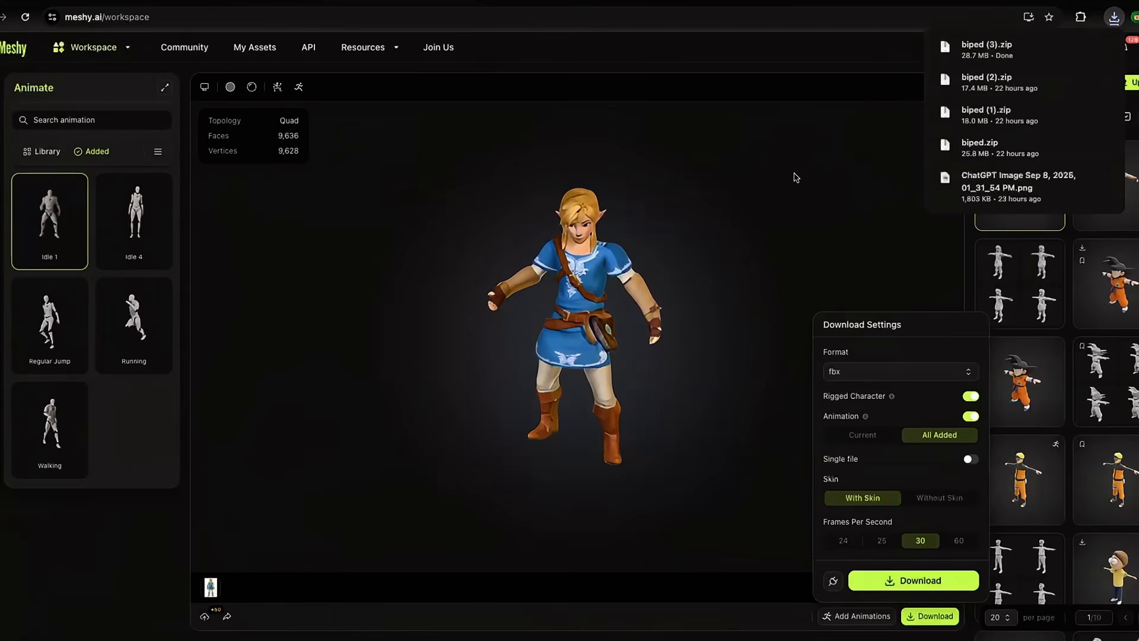
pyautogui.click(779, 197)
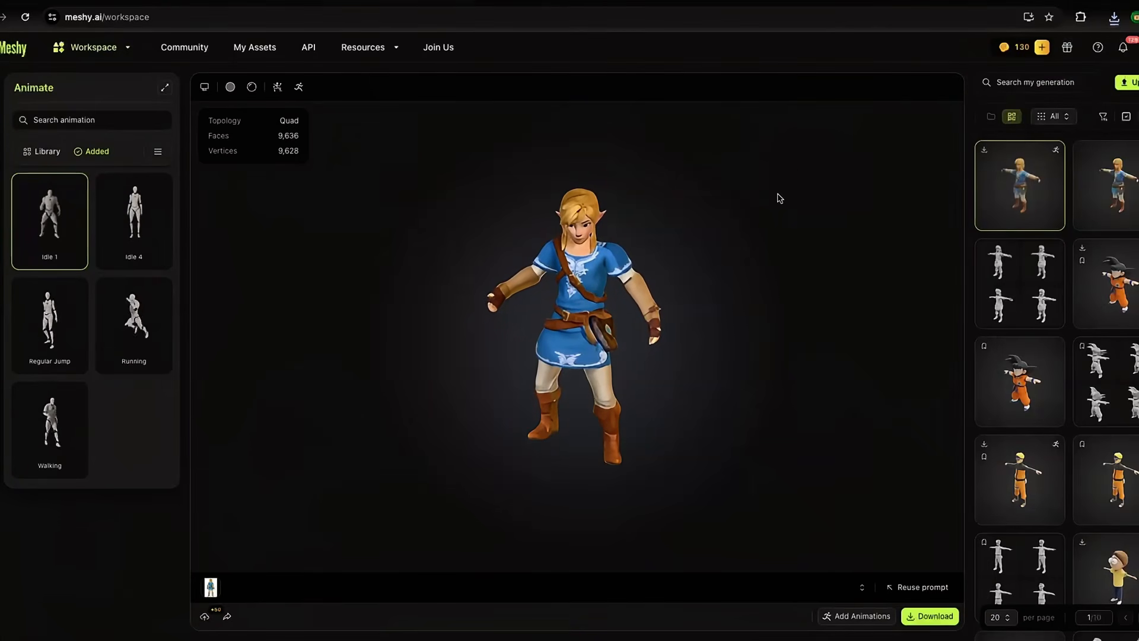
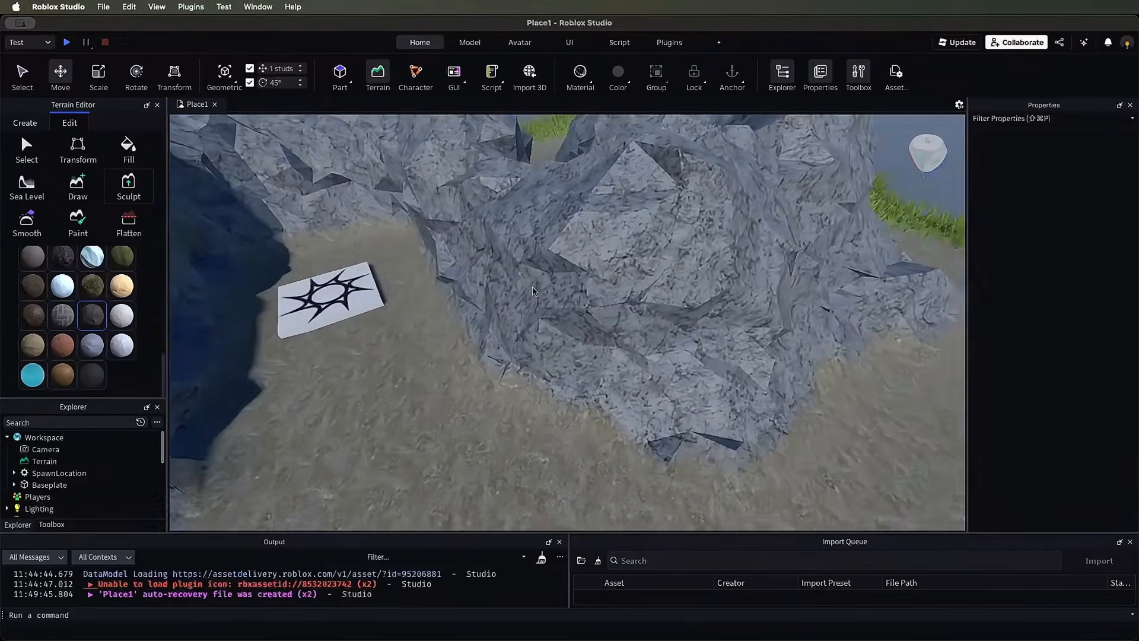
# Step: In Roblox Studio, close the Terrain Editor and load Character_output.fbx from the link folder in Downloads for 3D import
pyautogui.scroll(3, 533, 291)
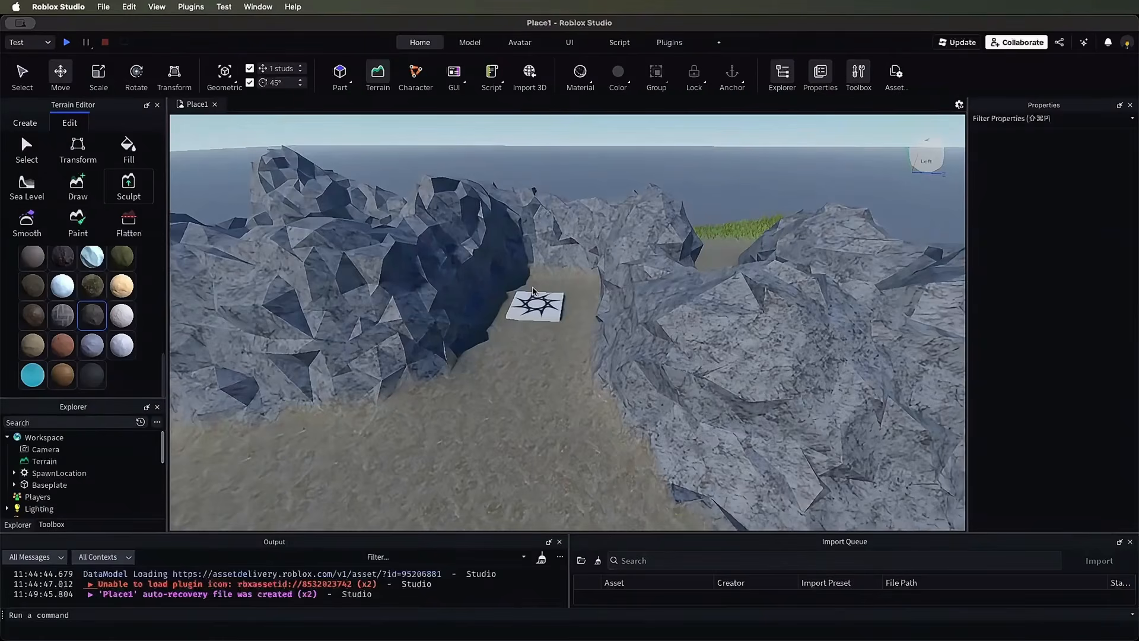
pyautogui.moveTo(570, 267)
pyautogui.mouseDown(button='right')
pyautogui.moveTo(501, 265)
pyautogui.moveTo(557, 263)
pyautogui.mouseUp(button='right')
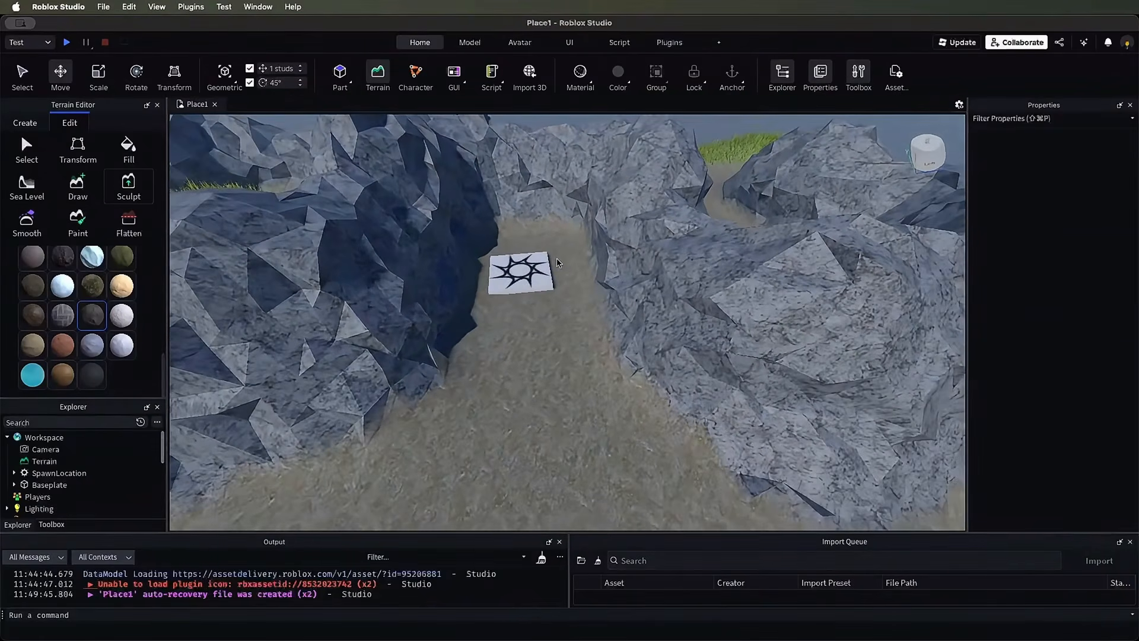
pyautogui.click(386, 74)
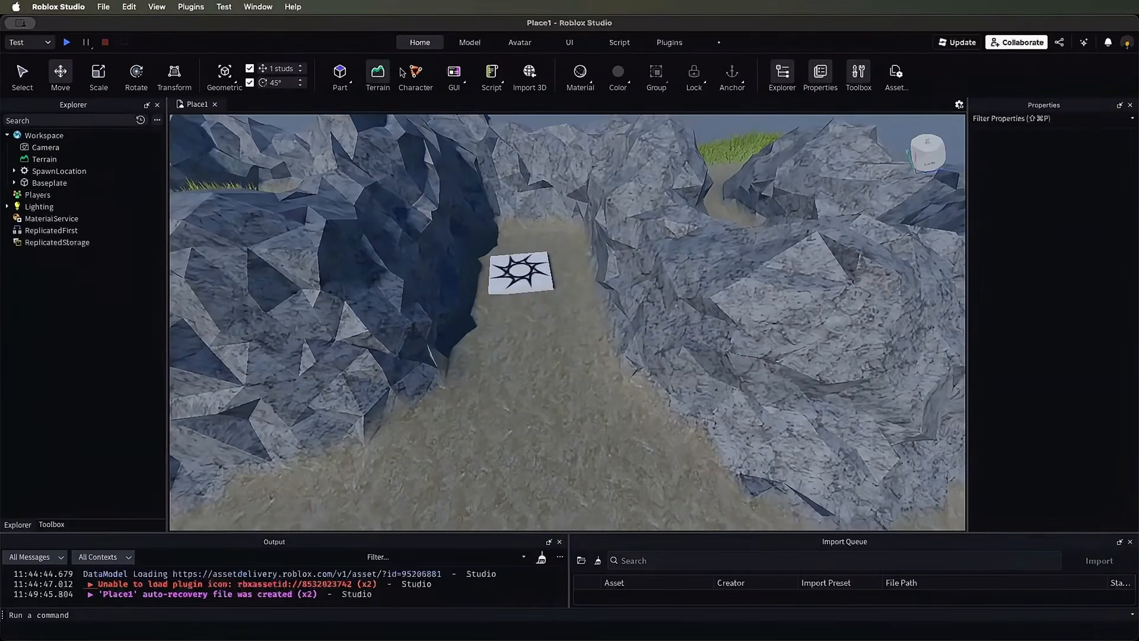
pyautogui.click(469, 42)
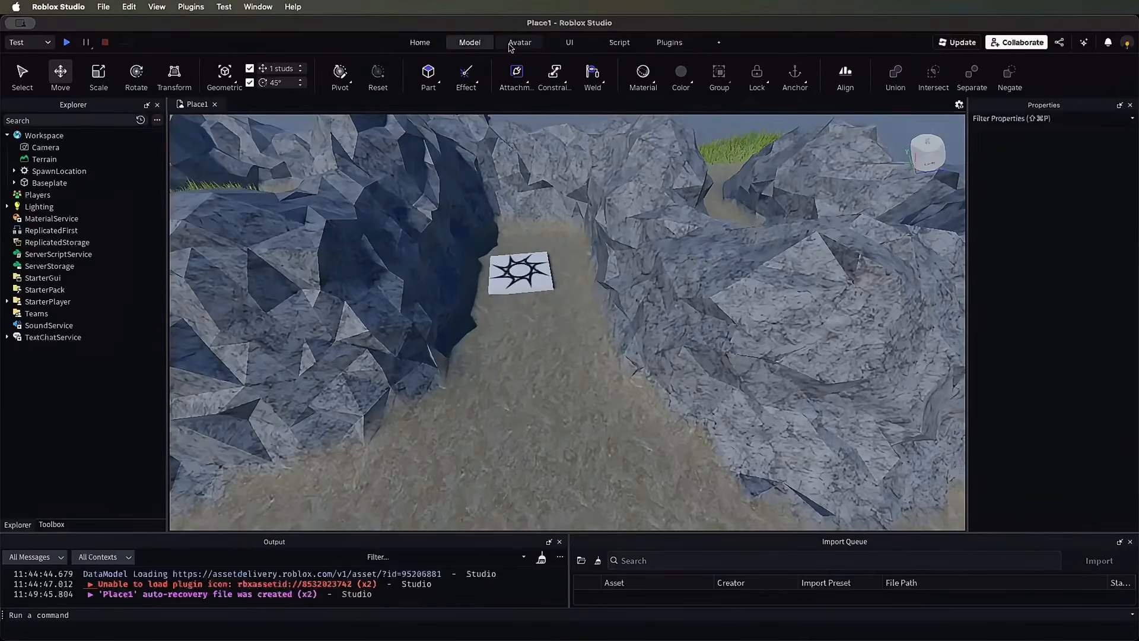
pyautogui.click(420, 42)
pyautogui.click(529, 74)
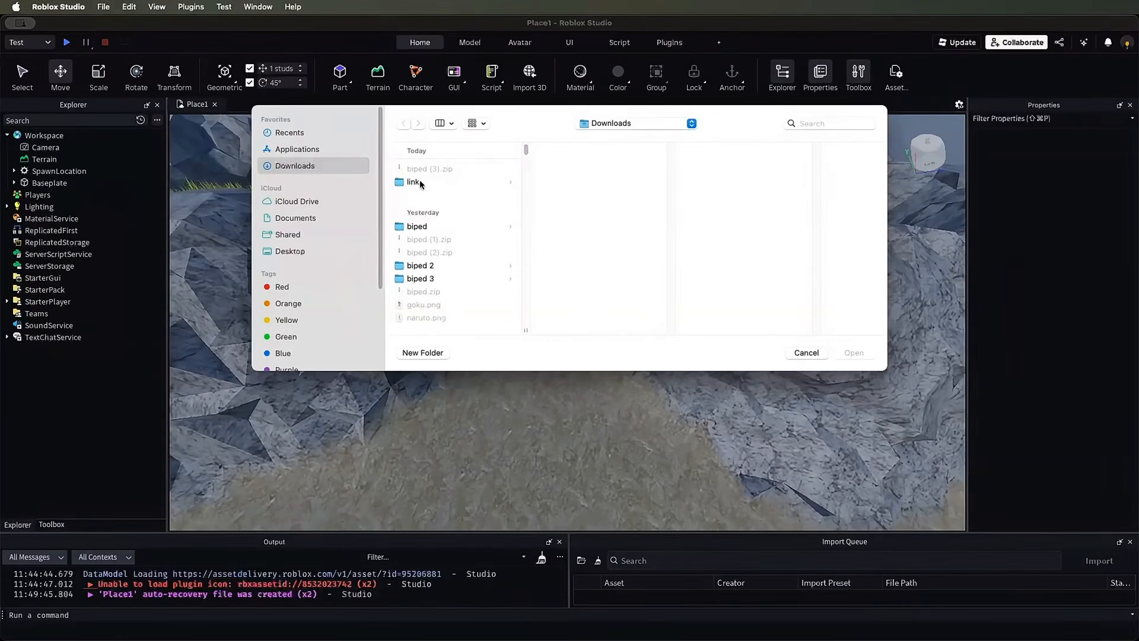
pyautogui.click(420, 183)
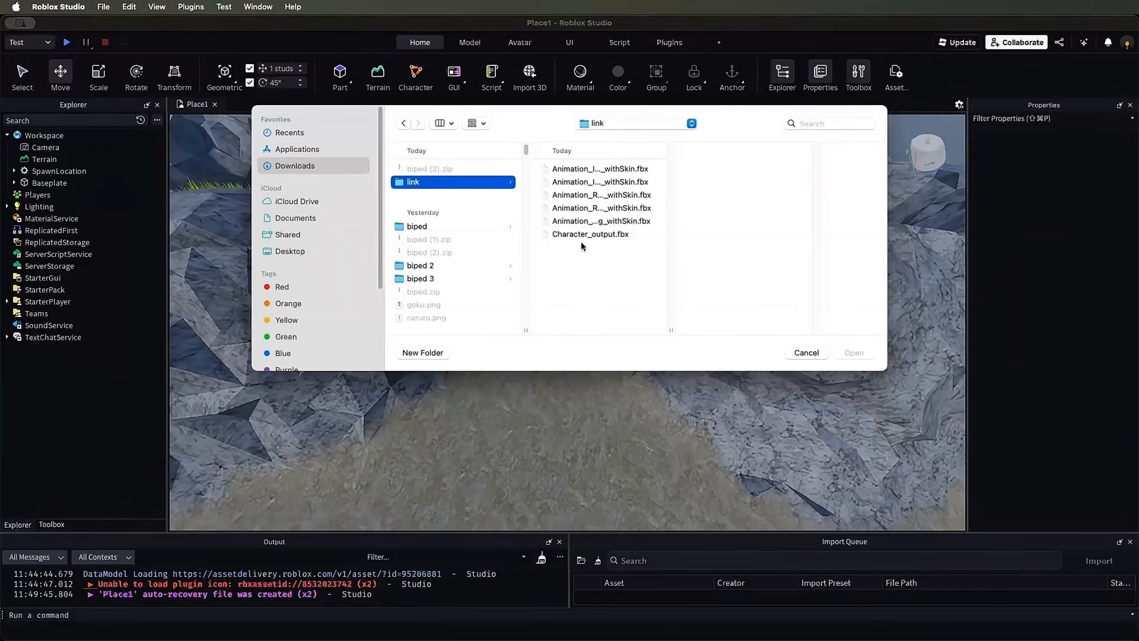
pyautogui.click(564, 234)
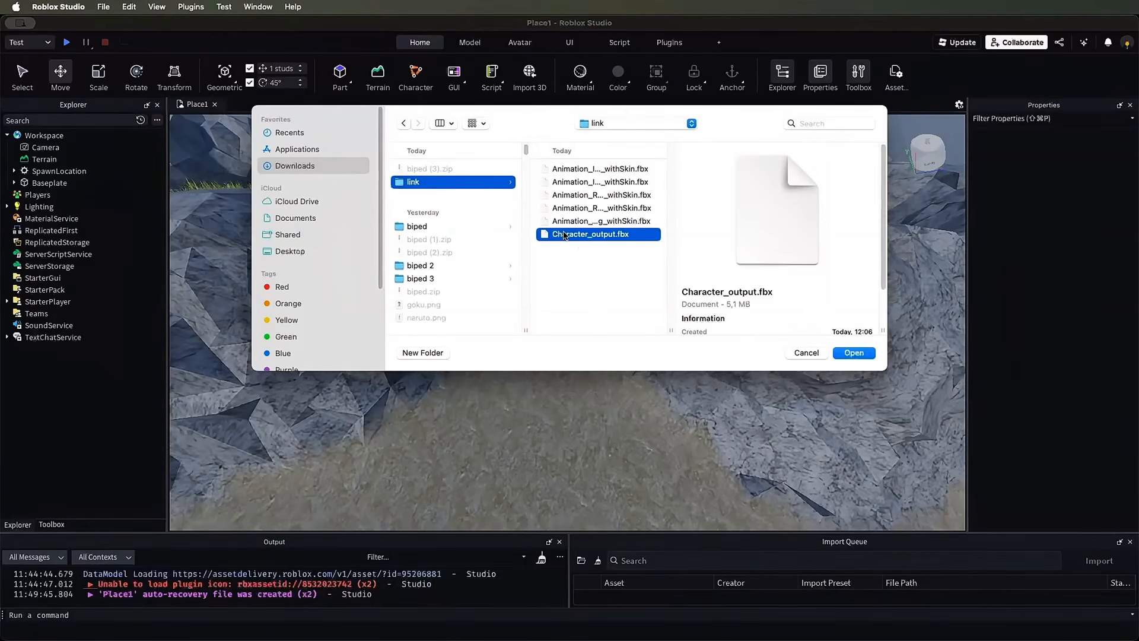
pyautogui.click(854, 353)
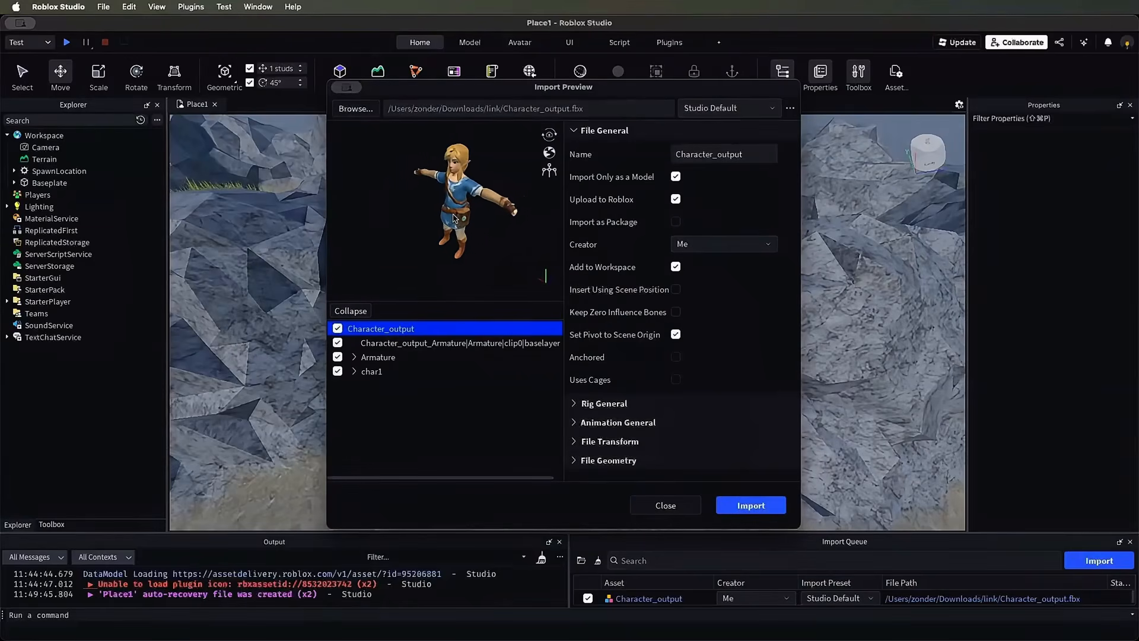
# Step: Rename the Character_output armature clip to "link" and import the character into the workspace
pyautogui.click(395, 344)
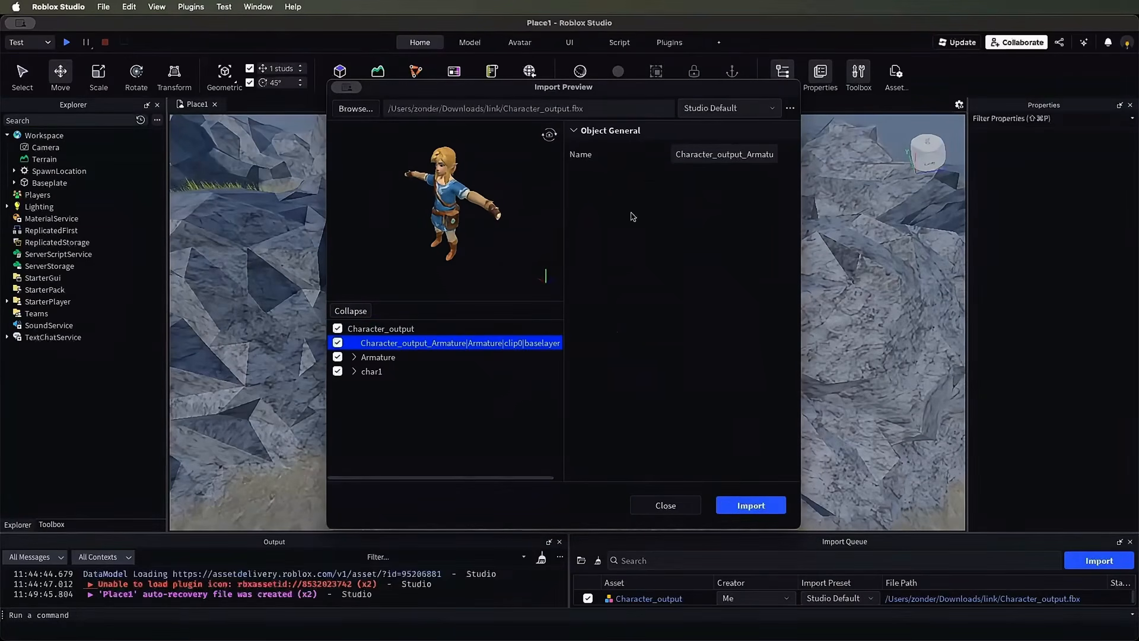
pyautogui.click(711, 155)
pyautogui.write('link')
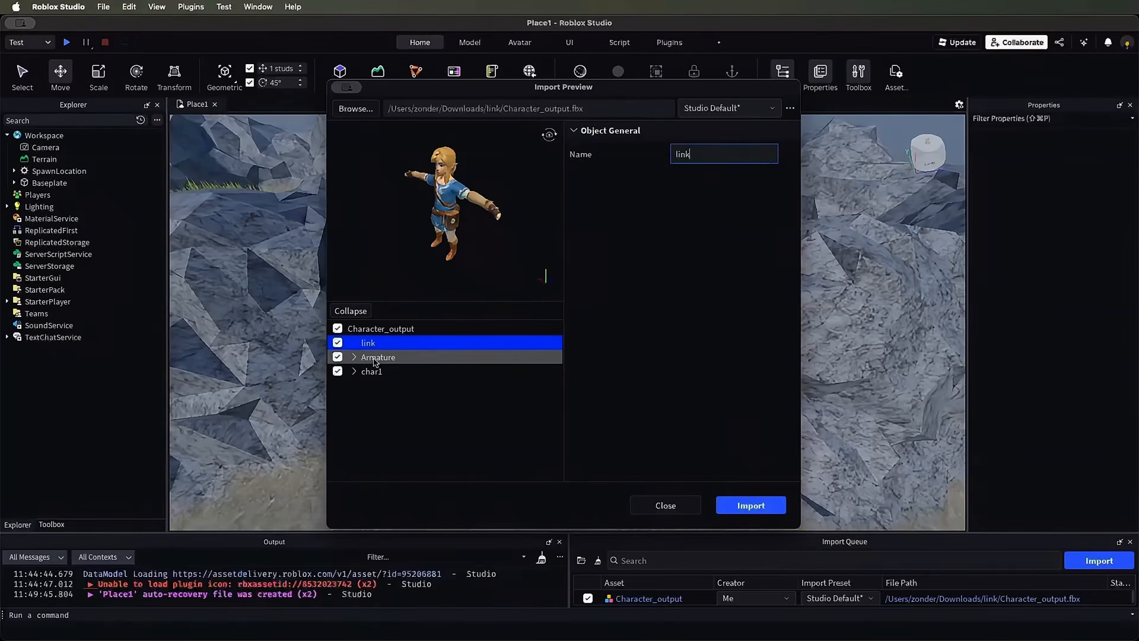
pyautogui.click(355, 357)
pyautogui.click(354, 358)
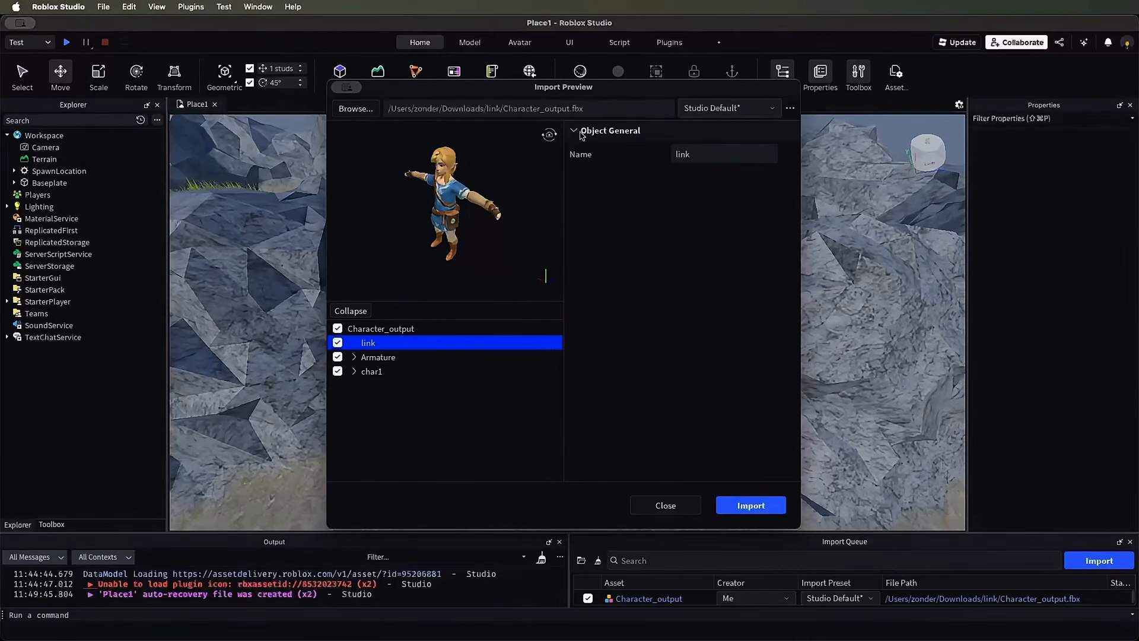
pyautogui.click(439, 328)
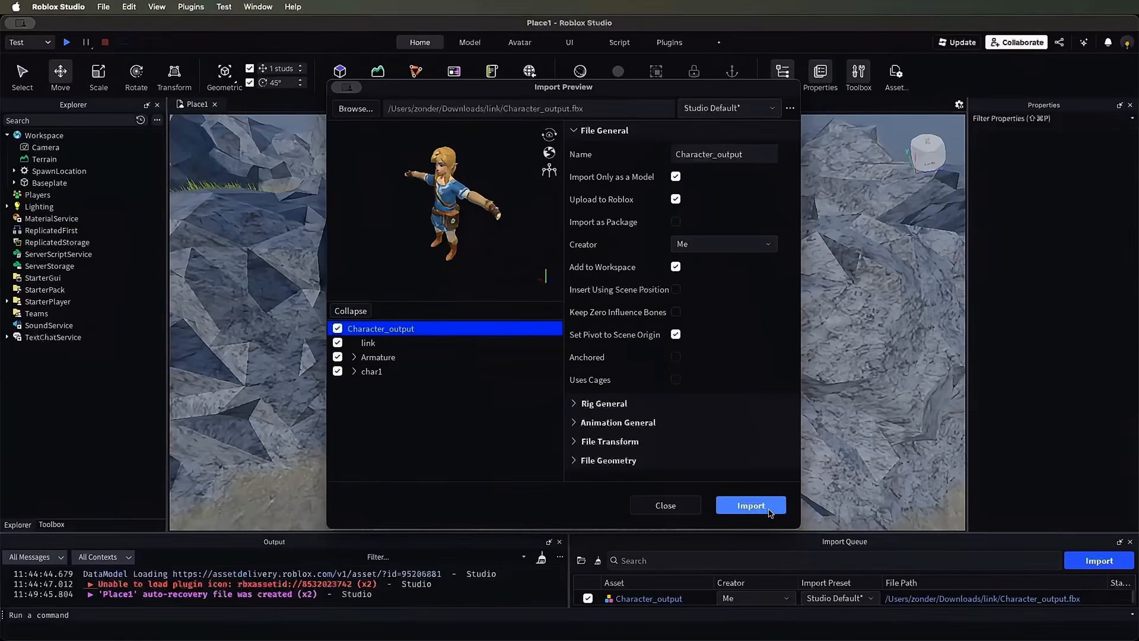
pyautogui.click(750, 505)
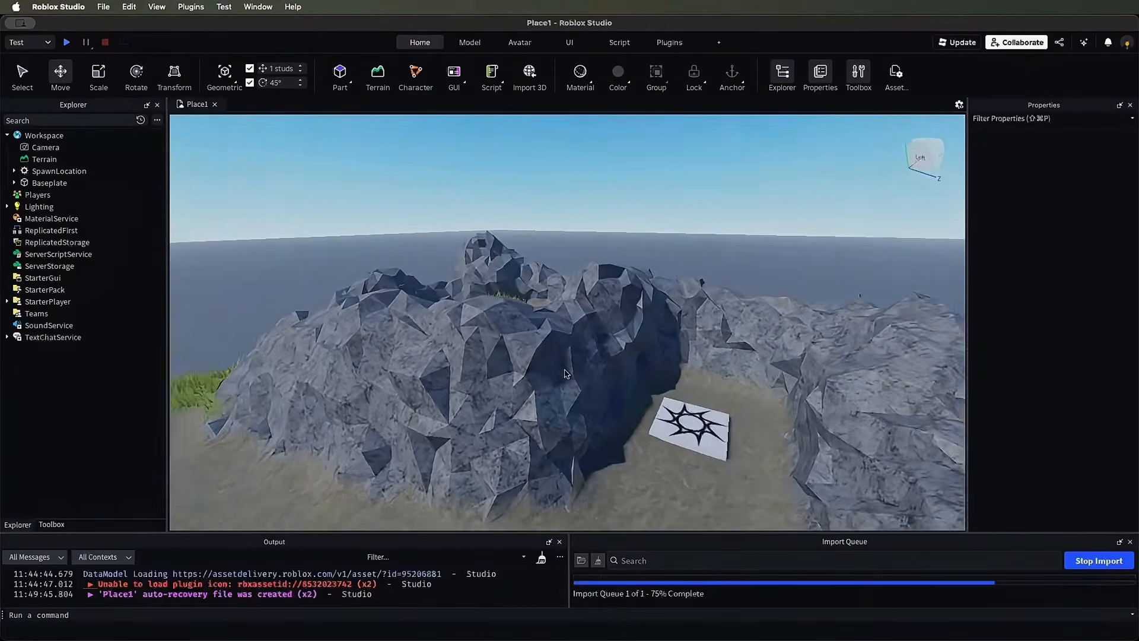
# Step: Scale the imported character down to 0.053 and place it on the path beside the spawn location
pyautogui.press('s')
pyautogui.moveTo(565, 374); pyautogui.dragTo(565, 374, button='right')
pyautogui.click(387, 249)
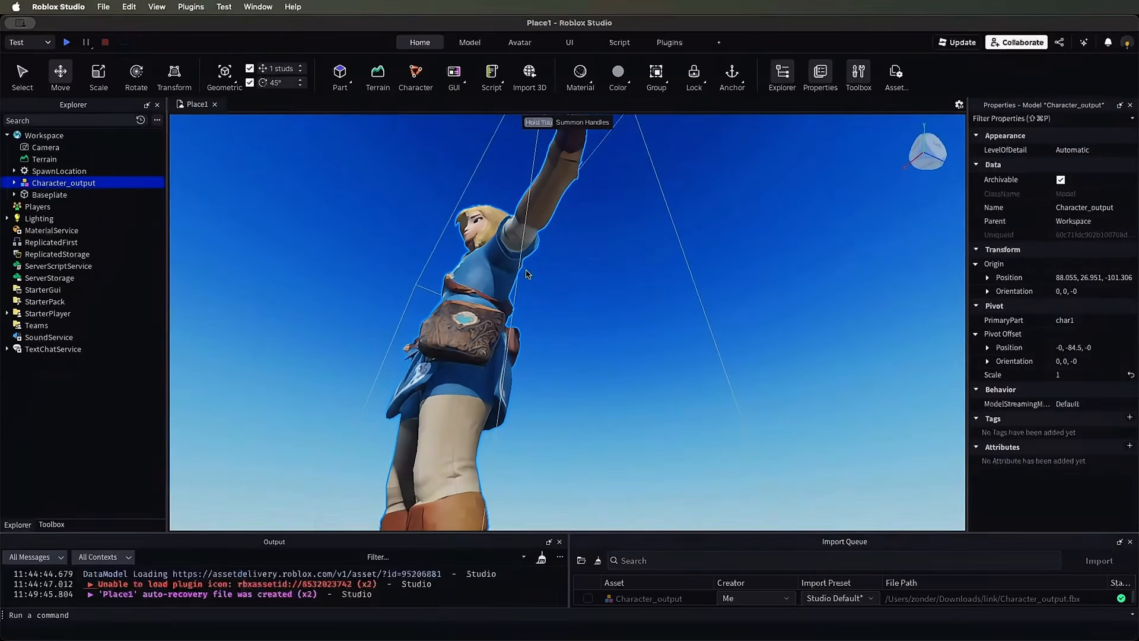
pyautogui.click(105, 79)
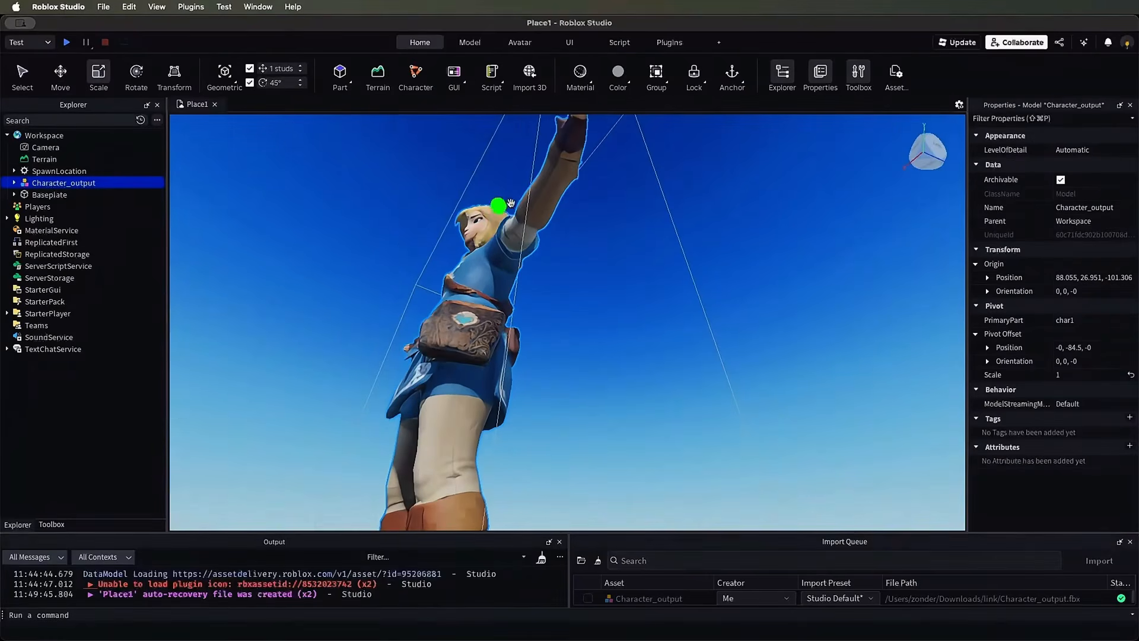
pyautogui.moveTo(498, 205); pyautogui.dragTo(458, 382)
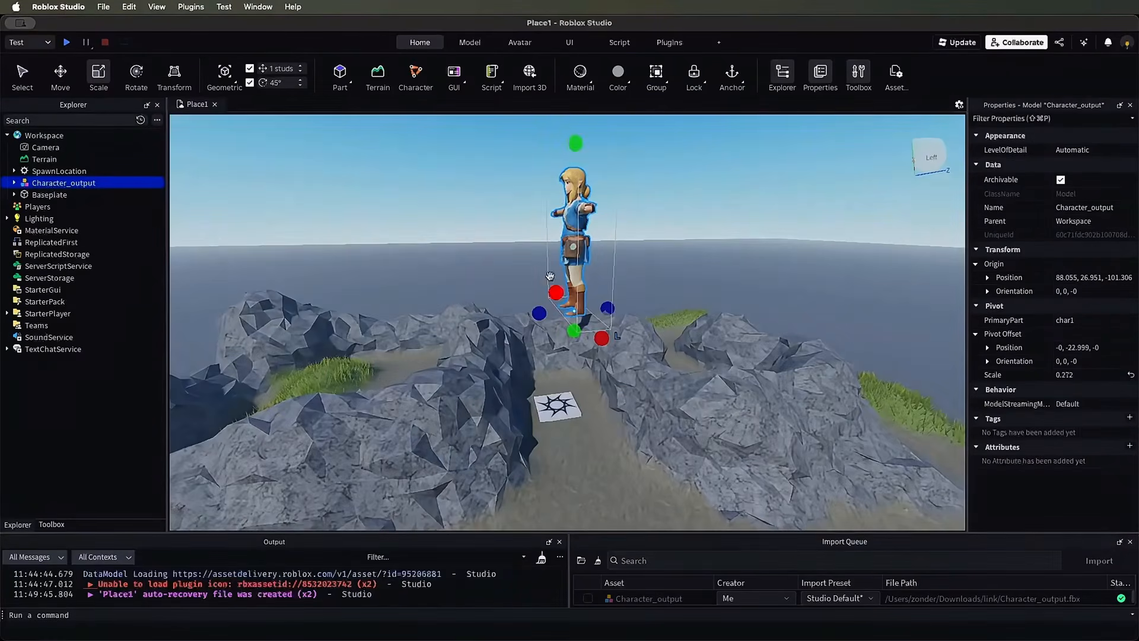
pyautogui.moveTo(576, 142); pyautogui.dragTo(589, 436)
pyautogui.moveTo(639, 424); pyautogui.dragTo(641, 422, button='right')
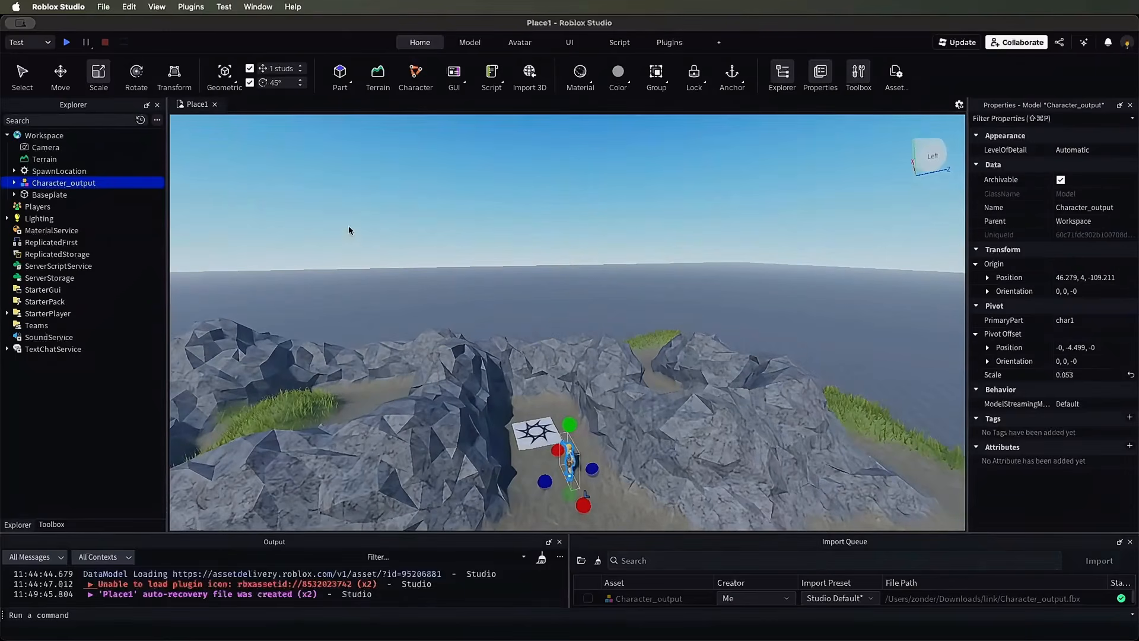
# Step: Rotate the character 90° about its vertical axis so it faces along the path away from the spawn location
pyautogui.click(136, 75)
pyautogui.moveTo(614, 493); pyautogui.dragTo(650, 414)
pyautogui.moveTo(650, 414); pyautogui.dragTo(645, 428, button='right')
pyautogui.press('w')
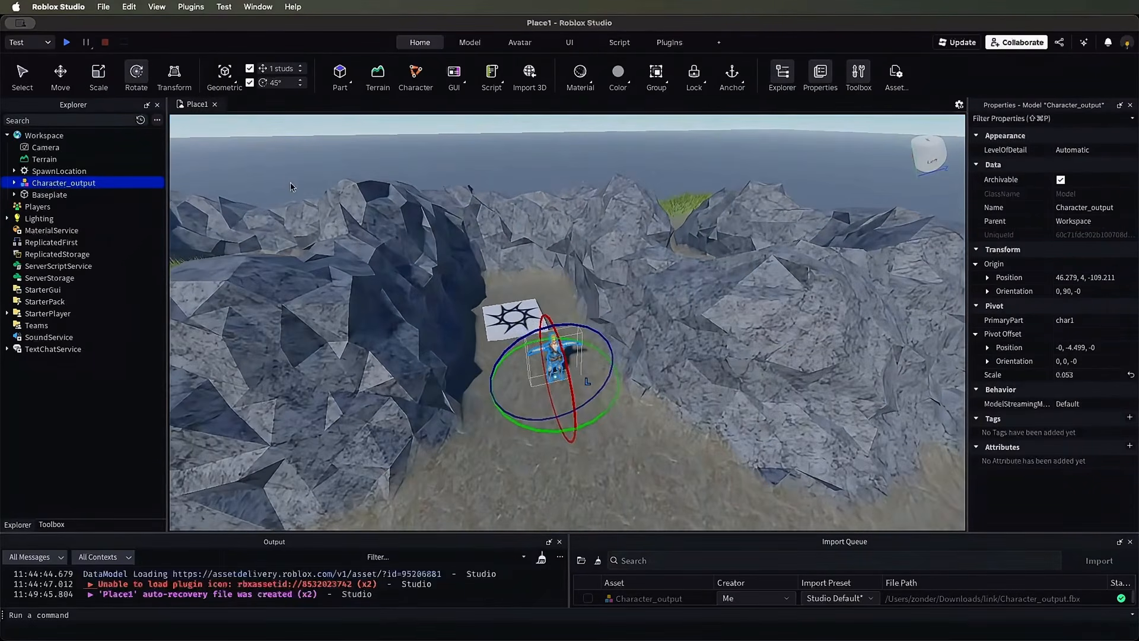
# Step: Playtest the place and compare the imported character's size and facing direction with the player avatar
pyautogui.click(67, 42)
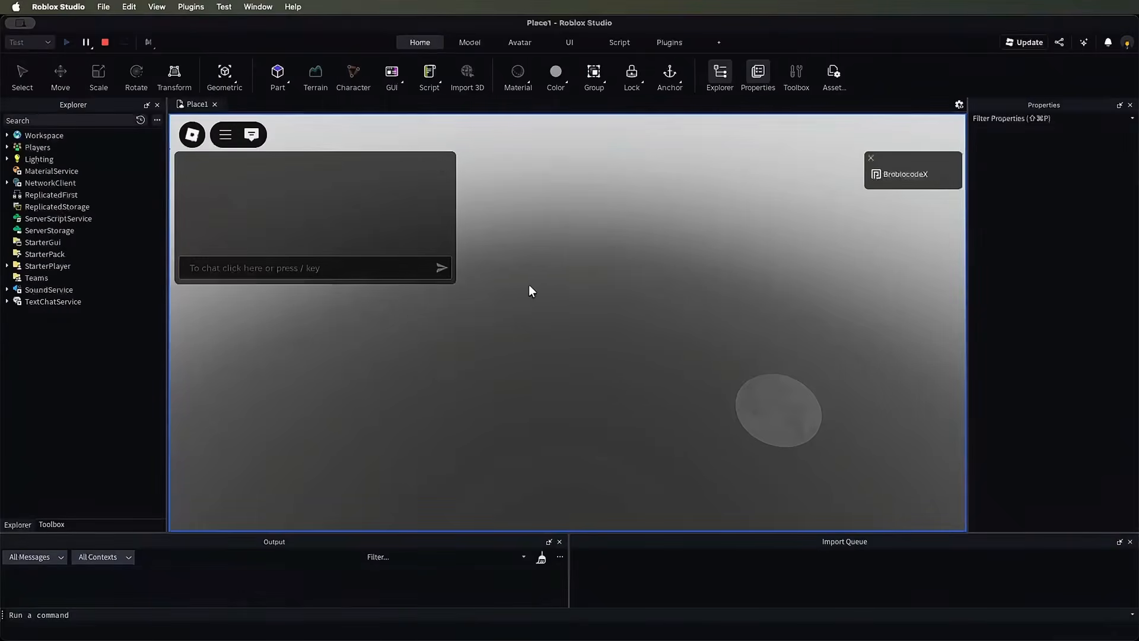
pyautogui.press('w')
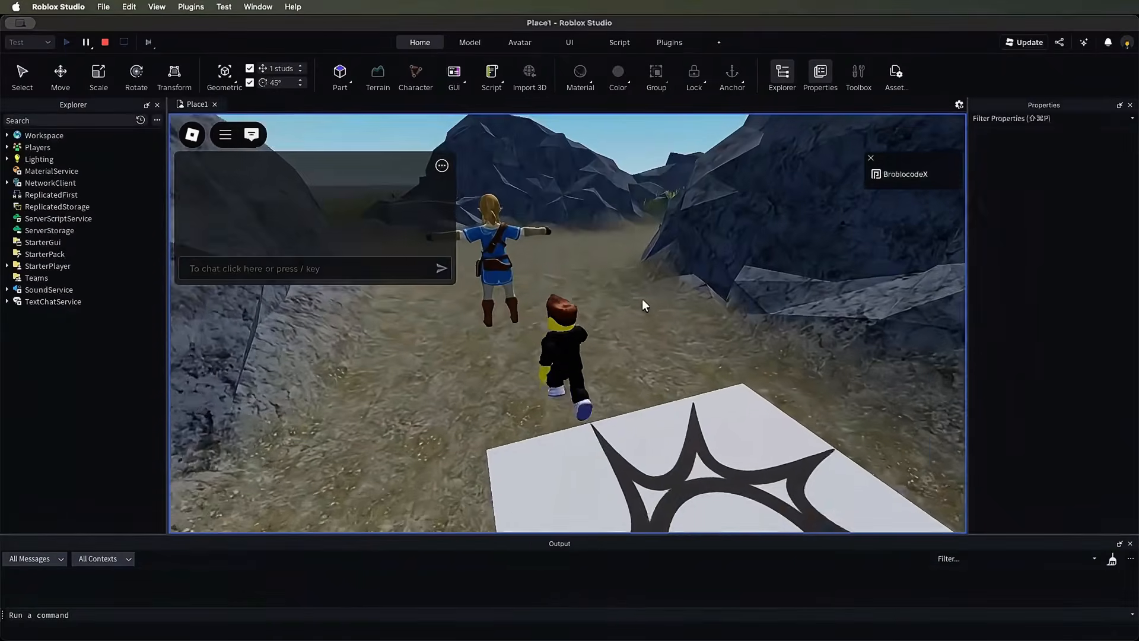
pyautogui.press('s')
pyautogui.moveTo(645, 305); pyautogui.dragTo(645, 306, button='right')
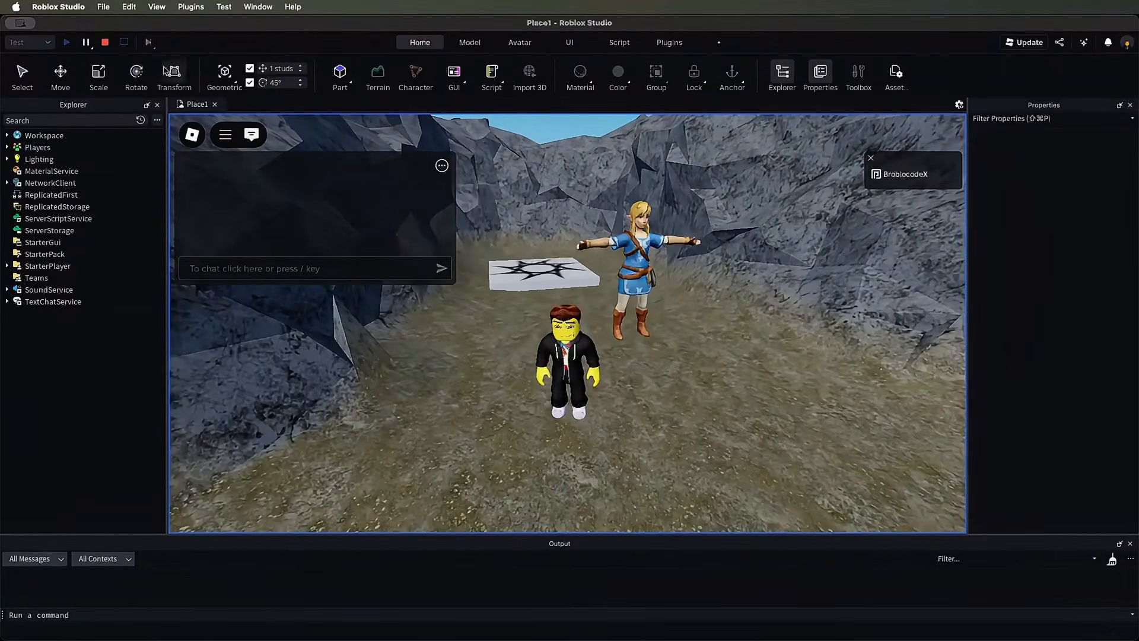
pyautogui.click(105, 43)
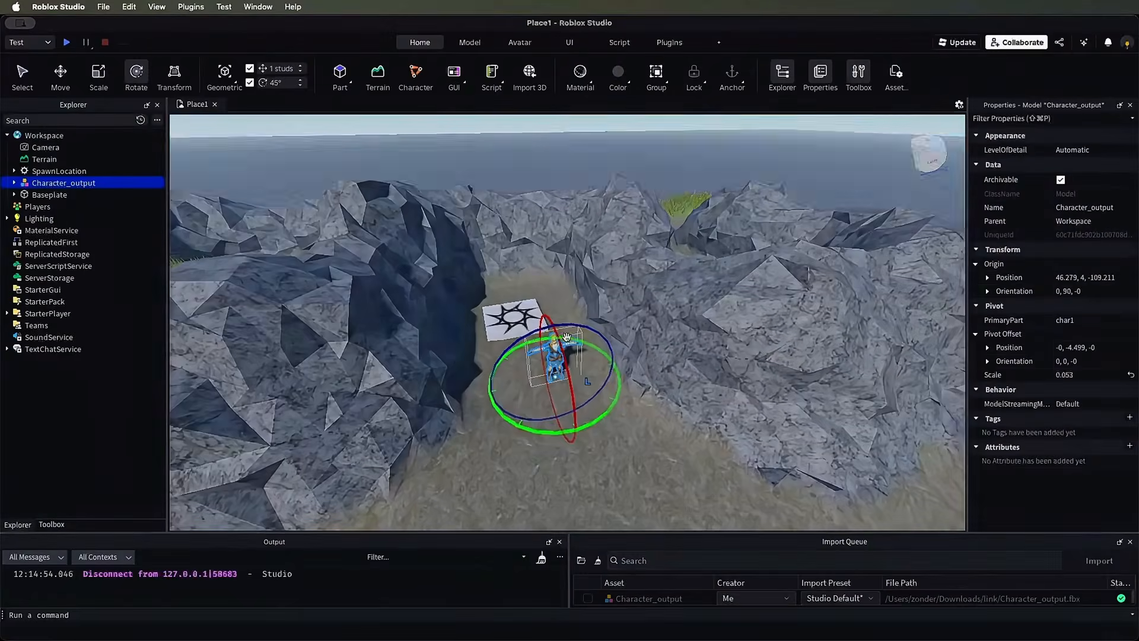
# Step: Scale the character down to 0.041 and playtest the place to check its size against the player avatar
pyautogui.click(98, 74)
pyautogui.moveTo(554, 317); pyautogui.dragTo(561, 334)
pyautogui.click(66, 42)
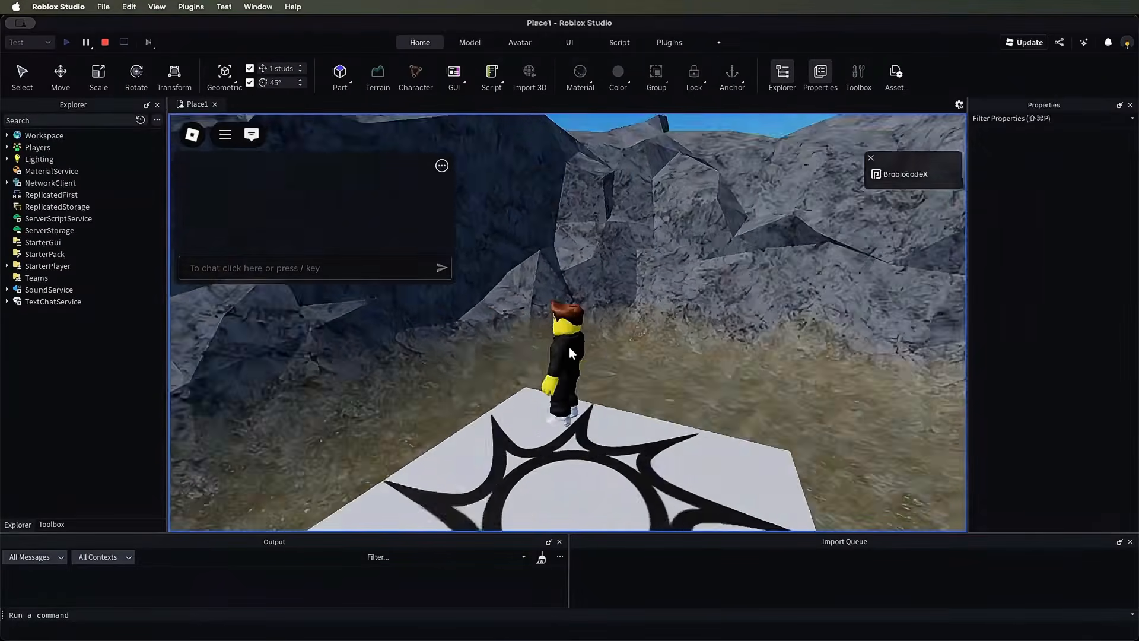
pyautogui.press('w')
pyautogui.moveTo(569, 347); pyautogui.dragTo(569, 347, button='right')
pyautogui.press('w')
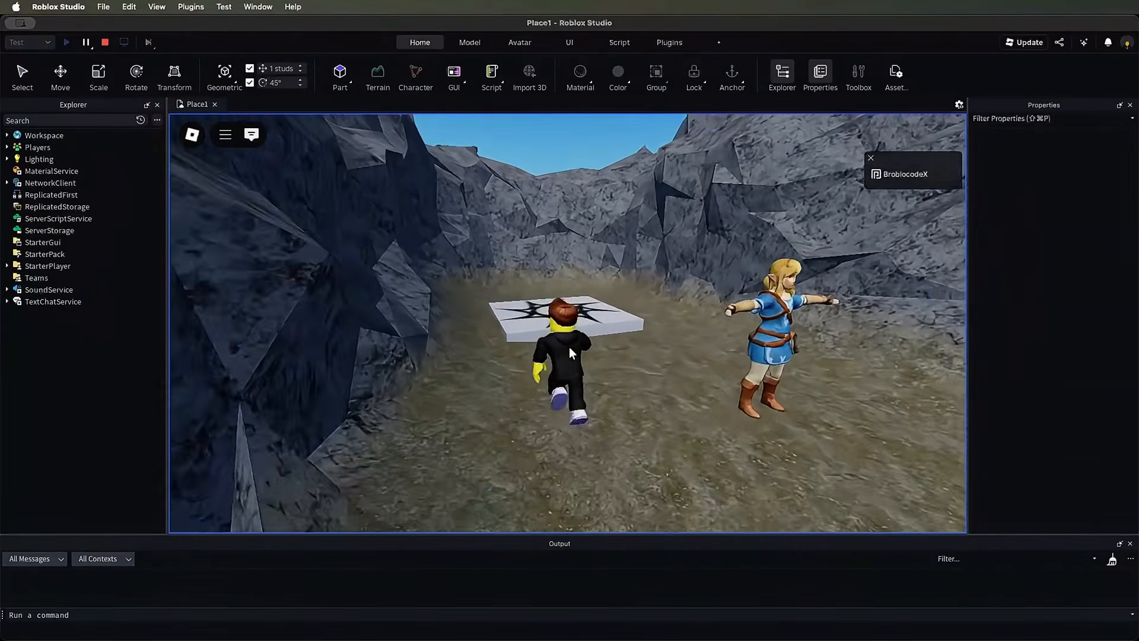
pyautogui.click(106, 43)
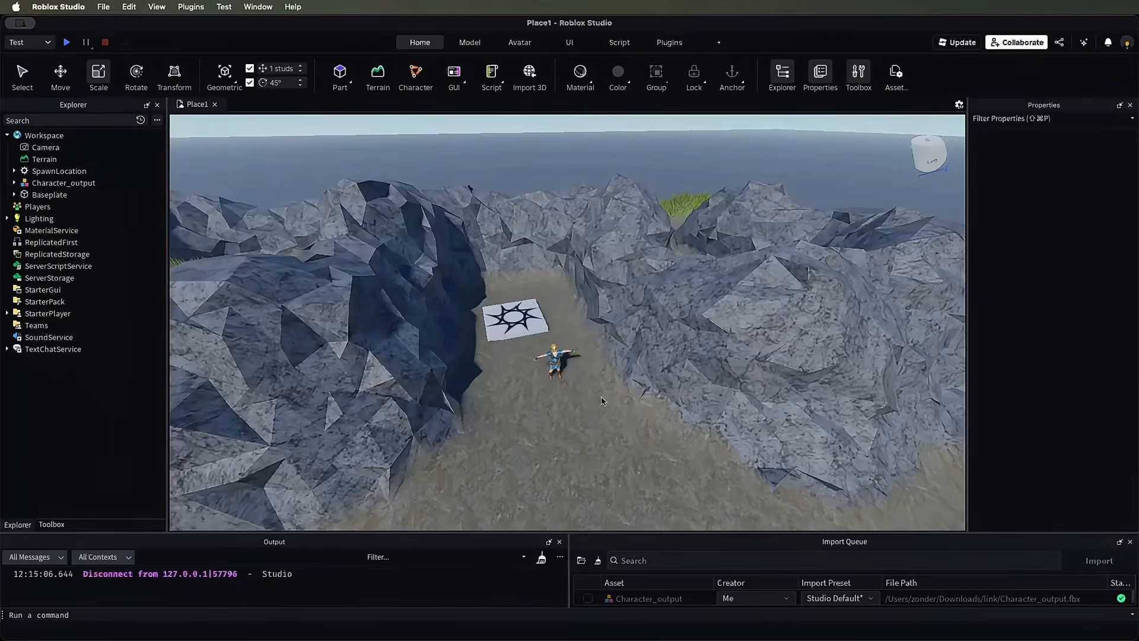
# Step: Select the imported character near the spawn location and enlarge the Output and Import Queue area
pyautogui.moveTo(613, 407); pyautogui.dragTo(613, 408, button='right')
pyautogui.click(587, 365)
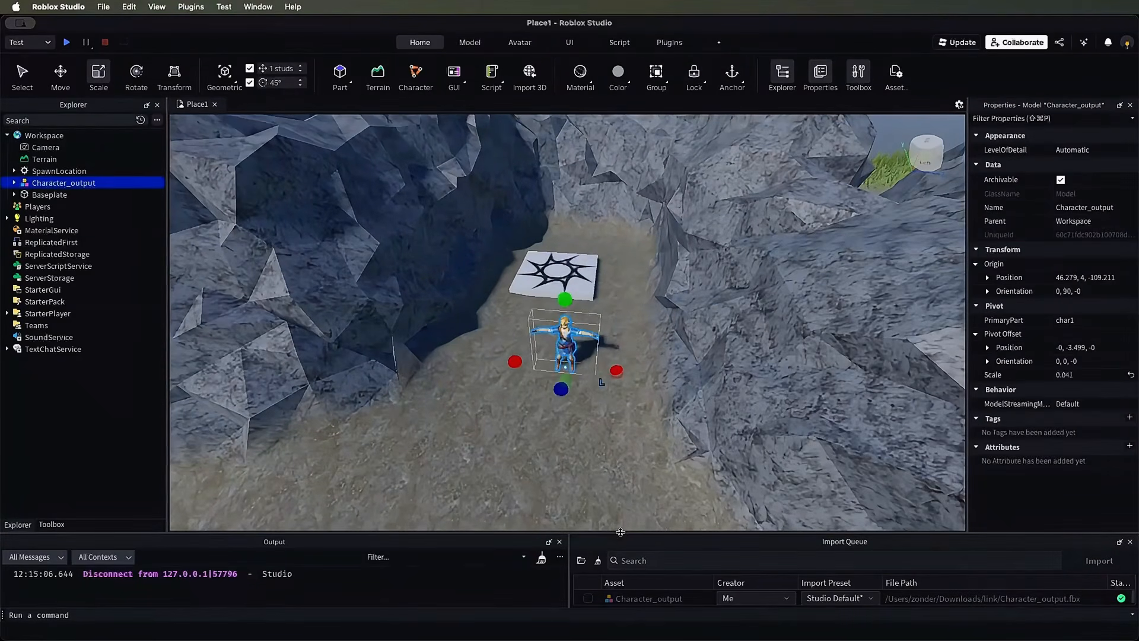
pyautogui.moveTo(620, 532); pyautogui.dragTo(615, 486)
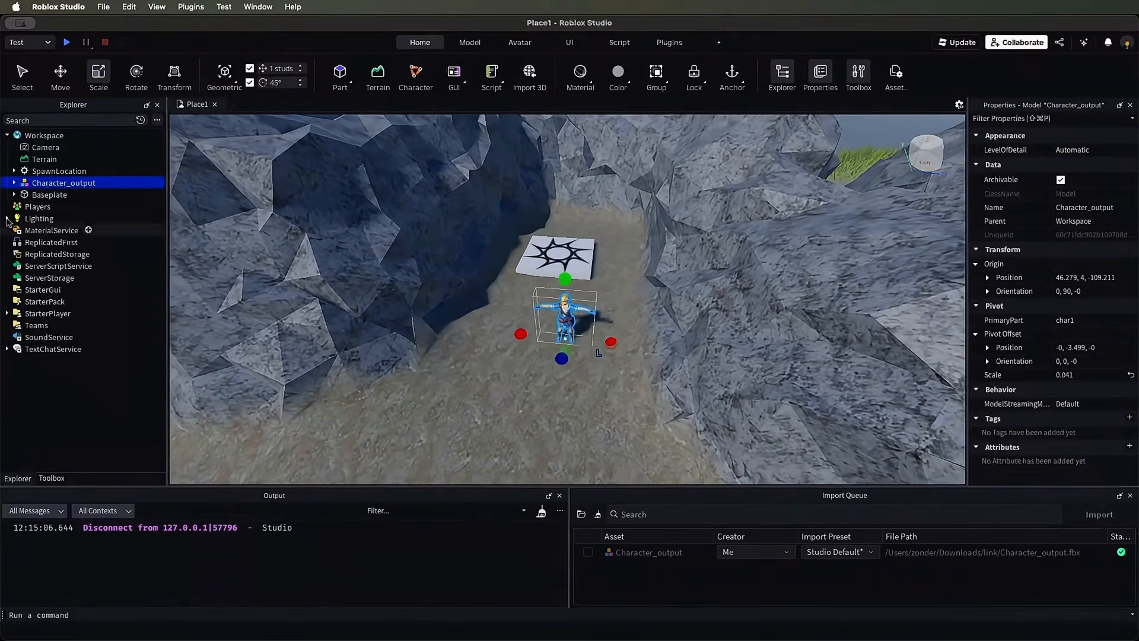
# Step: Add a new Script to the Workspace
pyautogui.click(70, 135)
pyautogui.write('s')
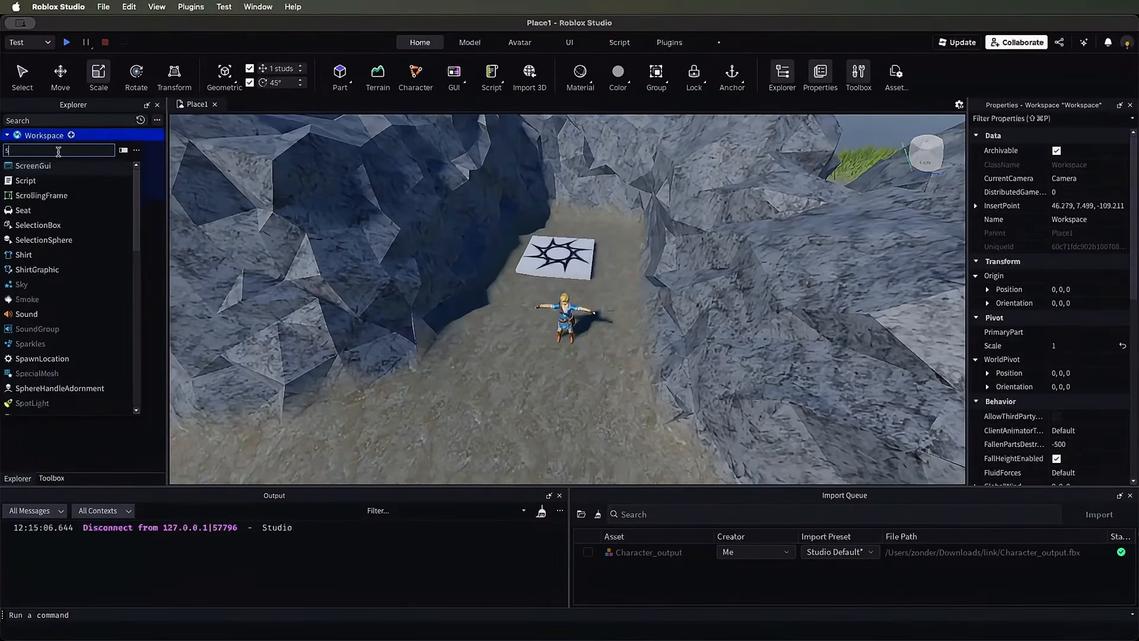
pyautogui.click(36, 181)
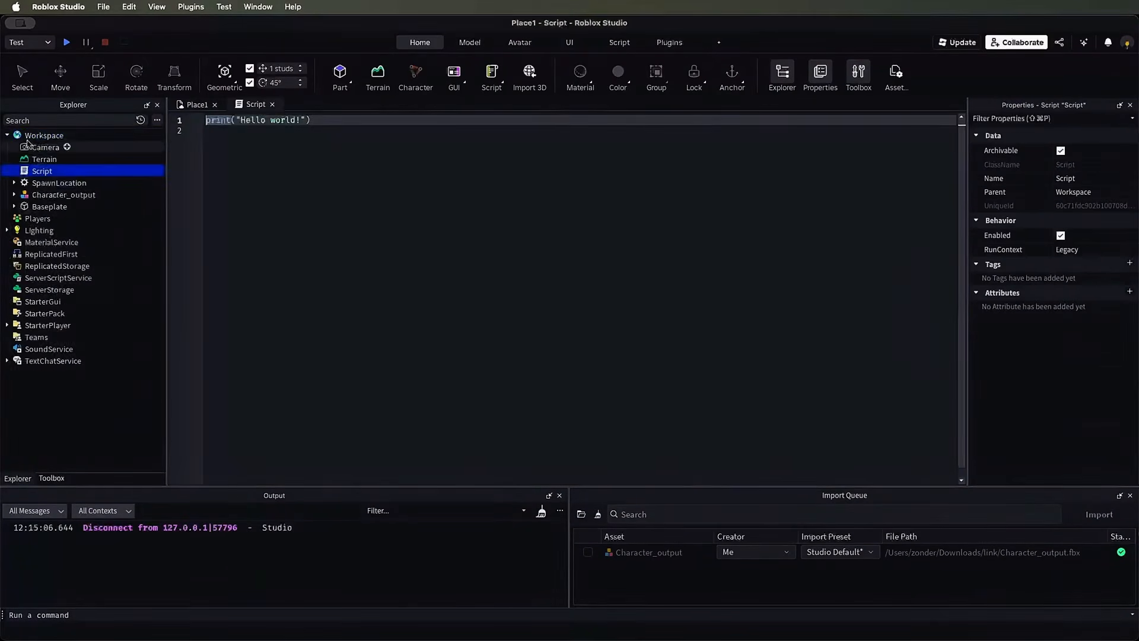
# Step: Add the comment lines "-- idle =", "-- walk =" and "-- jump =" below the print line of the script
pyautogui.click(375, 163)
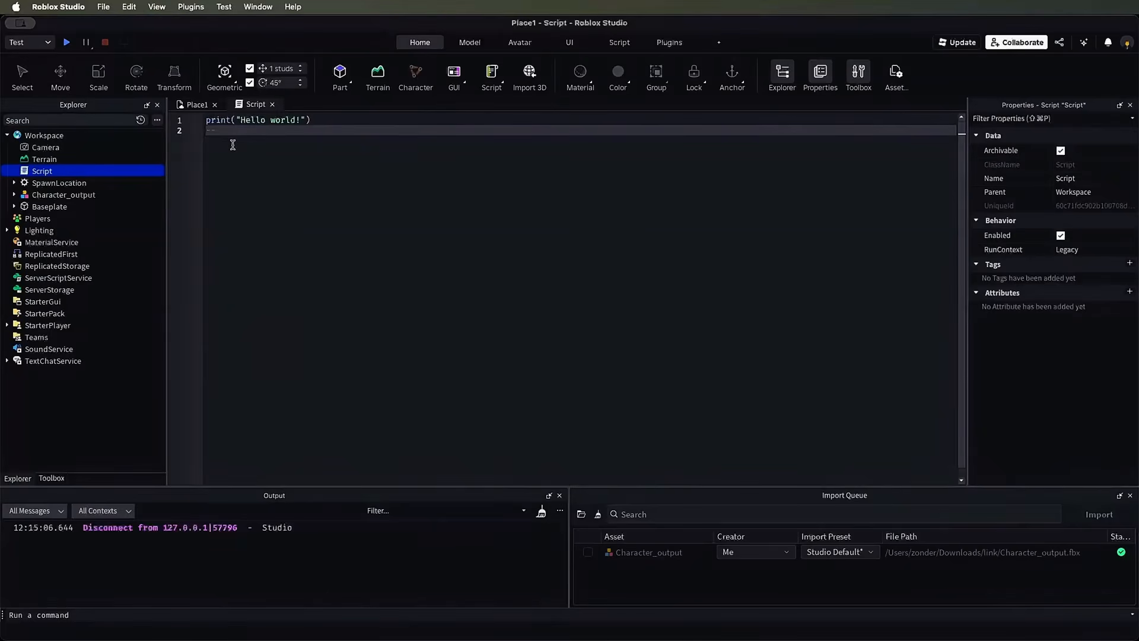
pyautogui.write('--')
pyautogui.press('Return')
pyautogui.press('Up')
pyautogui.click(232, 144)
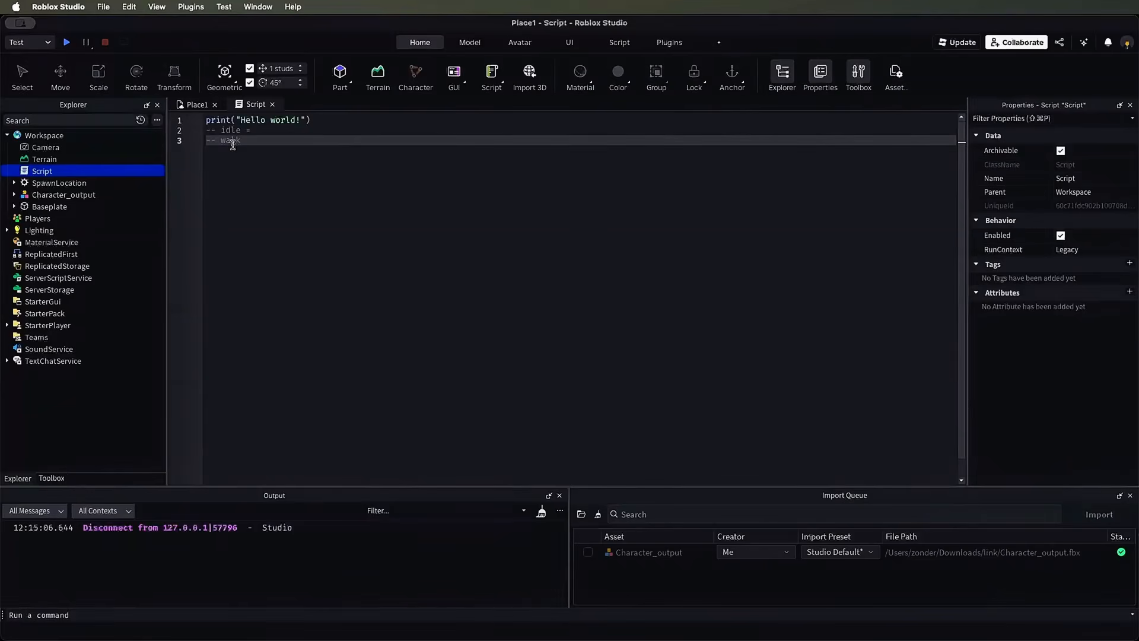
pyautogui.write('walk =')
pyautogui.press('Return')
pyautogui.write('=')
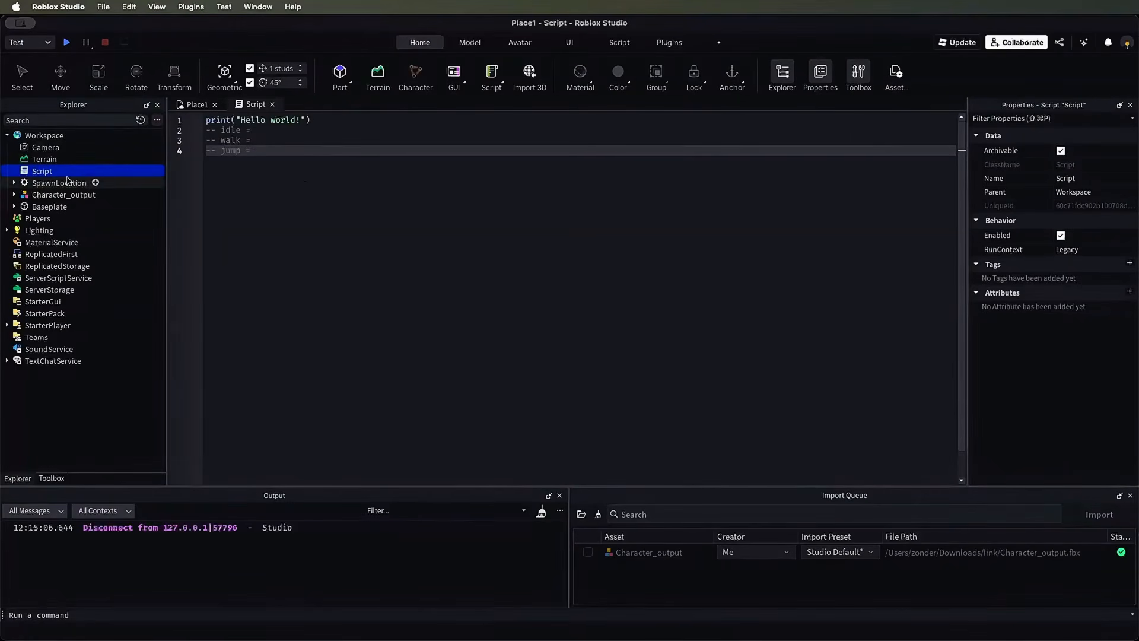
# Step: Return to the Place1 viewport, open the Animation Editor and choose the imported character as the rig to animate
pyautogui.click(44, 135)
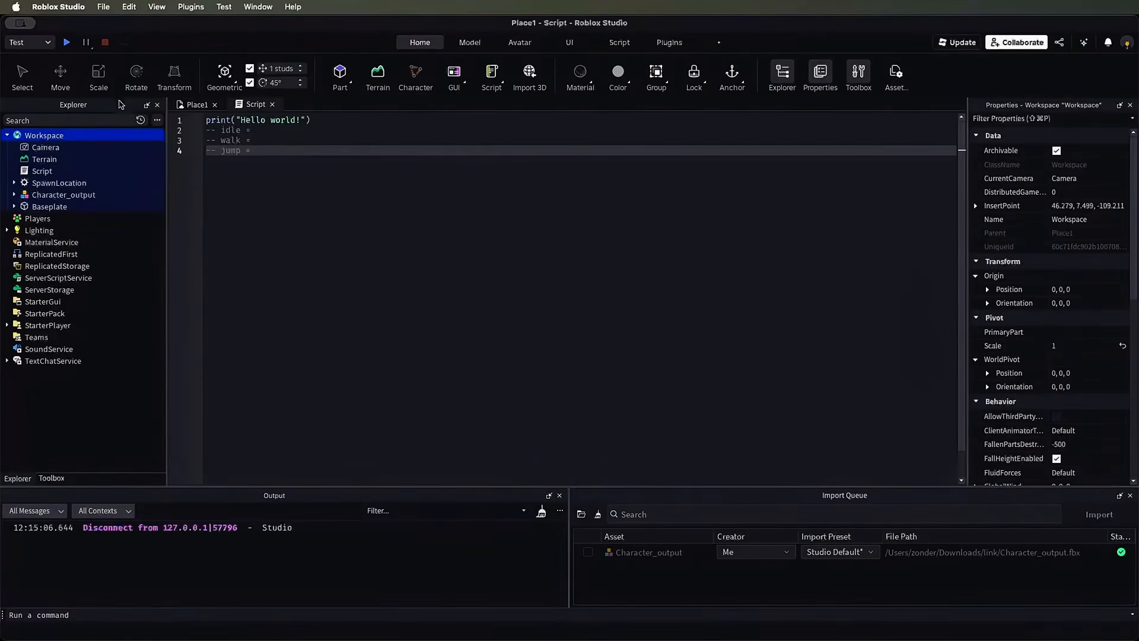
pyautogui.click(195, 106)
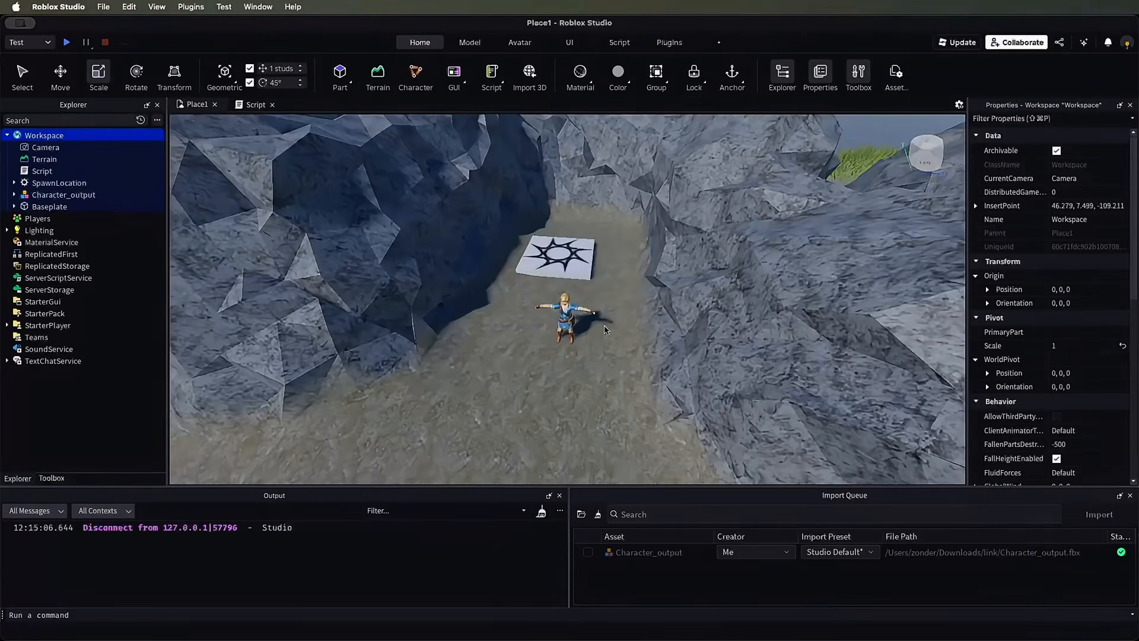
pyautogui.click(528, 43)
pyautogui.click(466, 72)
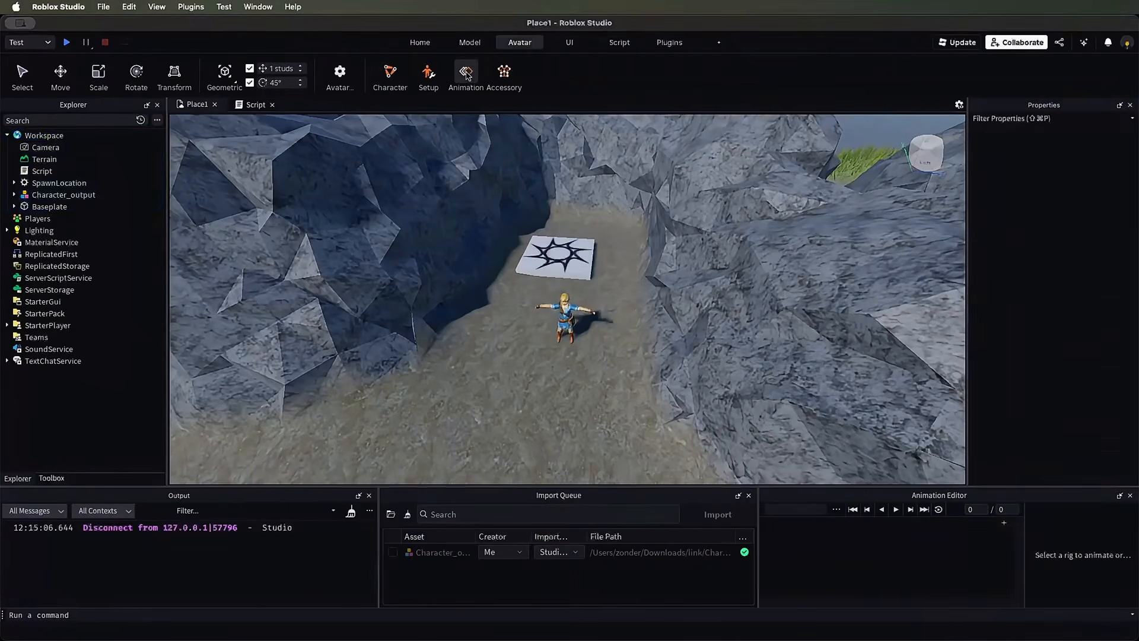
pyautogui.click(562, 316)
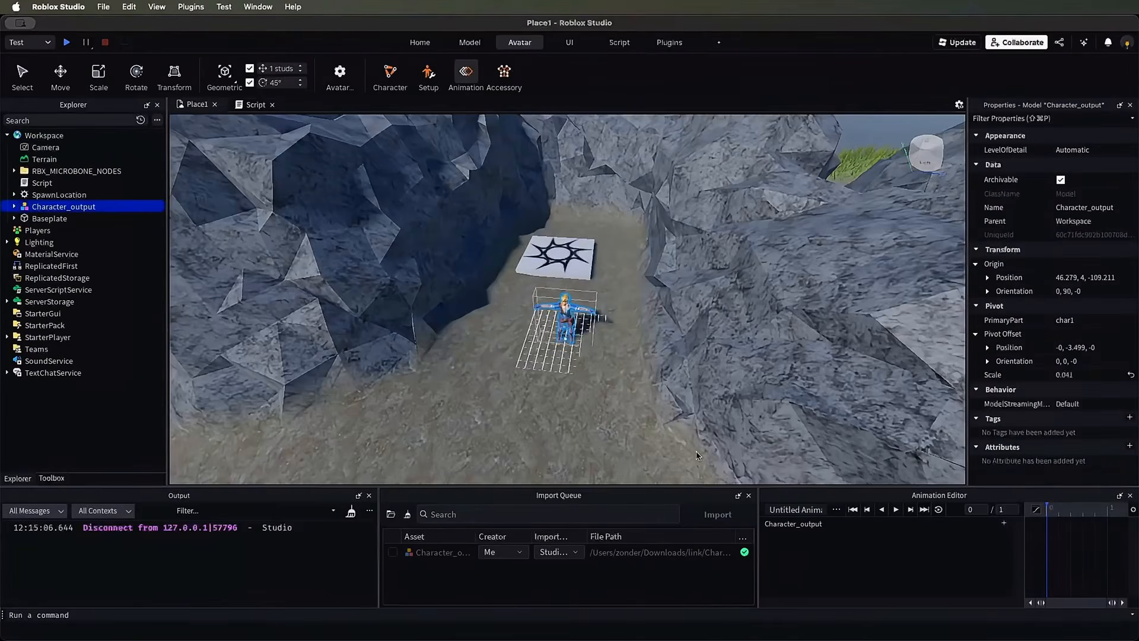
# Step: Collapse the Import Queue and widen the Animation Editor to make room for its timeline
pyautogui.moveTo(758, 510); pyautogui.dragTo(679, 516)
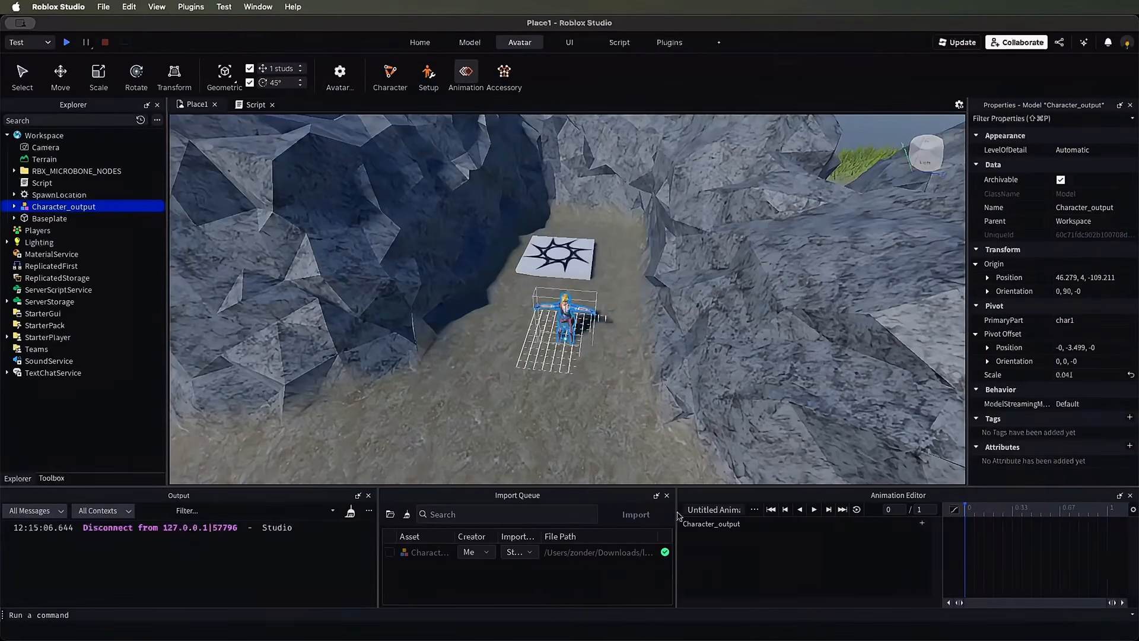
pyautogui.click(656, 497)
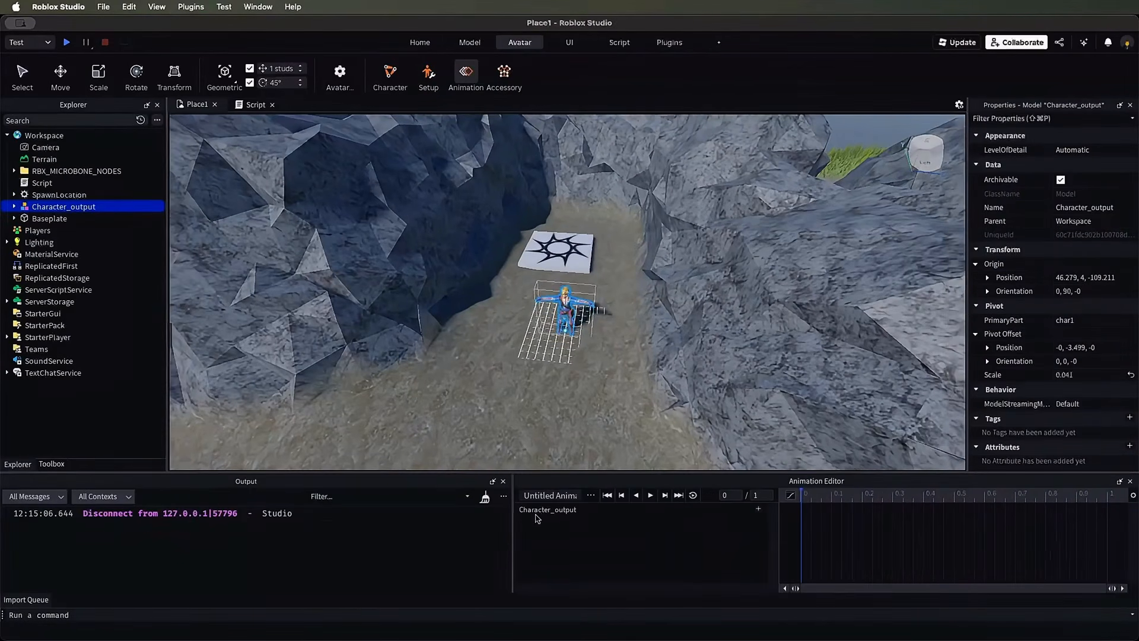
pyautogui.moveTo(512, 503); pyautogui.dragTo(420, 503)
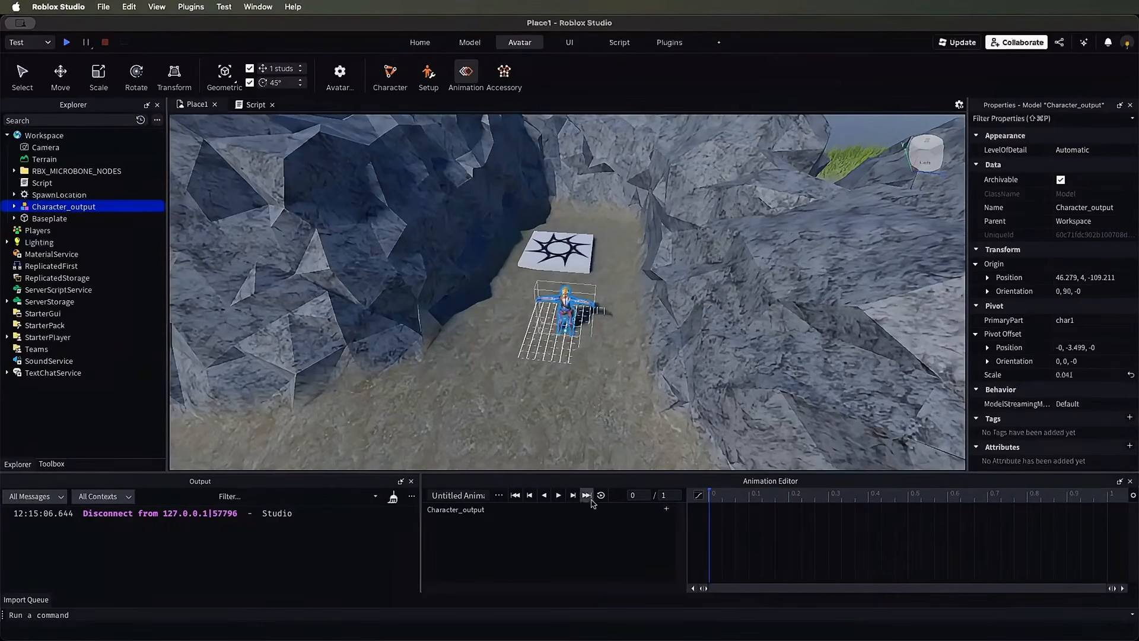
# Step: Start an FBX animation import for the character and examine the names of the animation files in the link folder
pyautogui.click(499, 496)
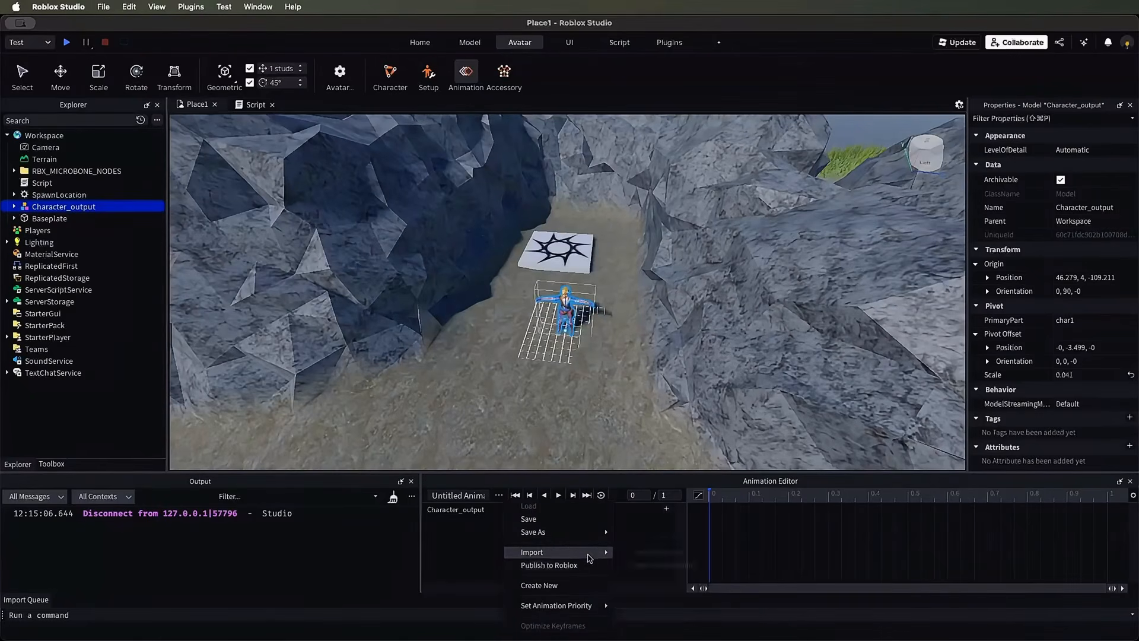
pyautogui.moveTo(596, 553)
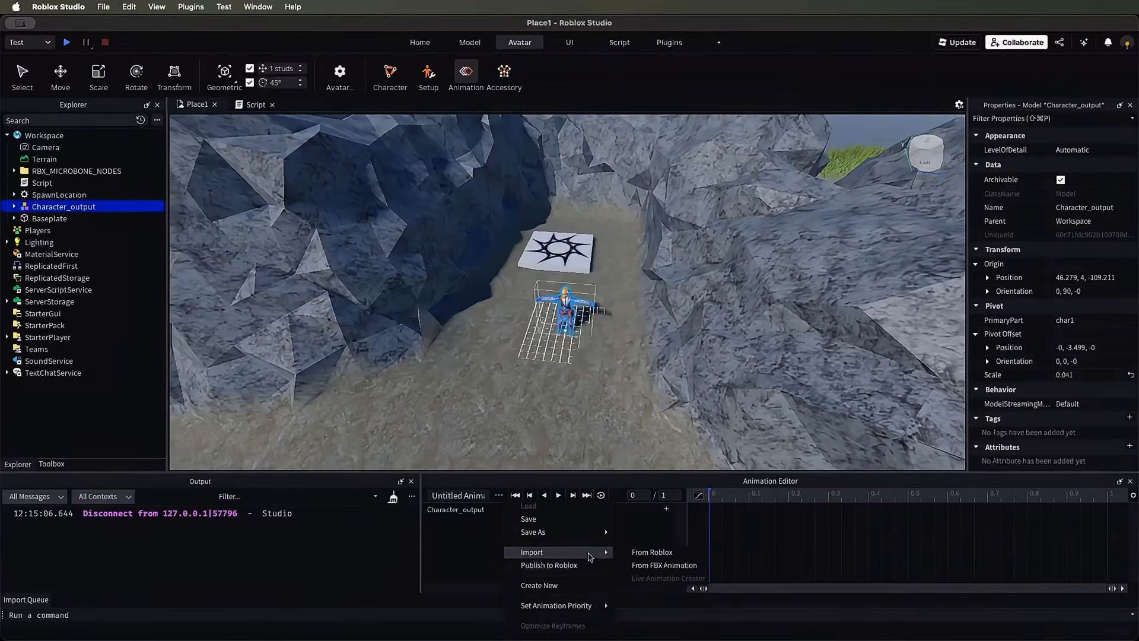
pyautogui.click(671, 567)
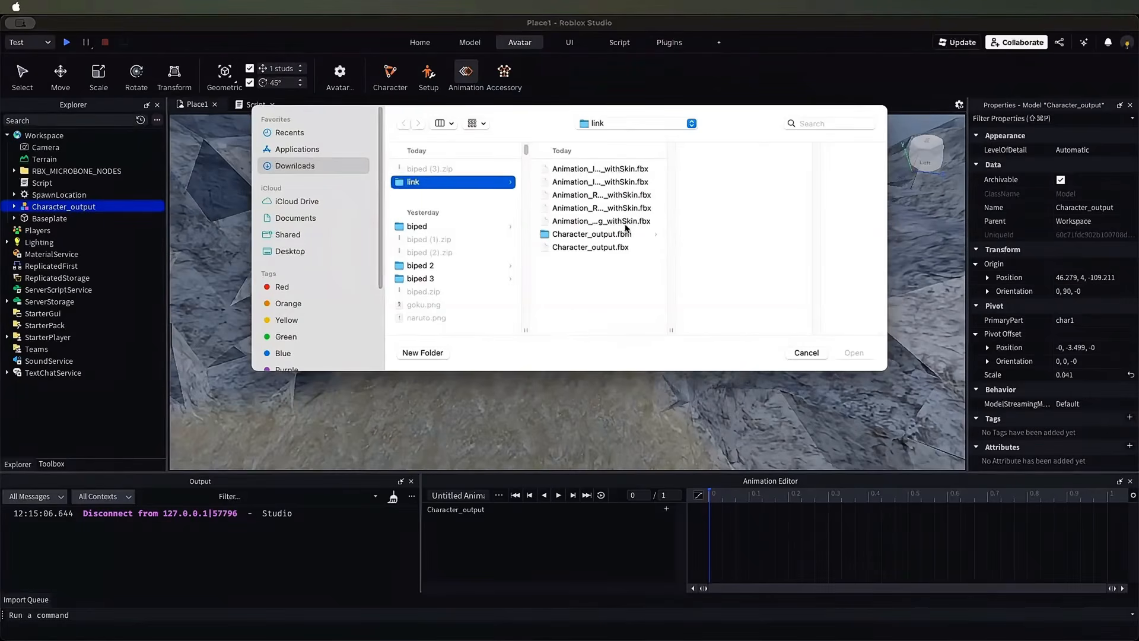
pyautogui.click(627, 222)
pyautogui.click(628, 212)
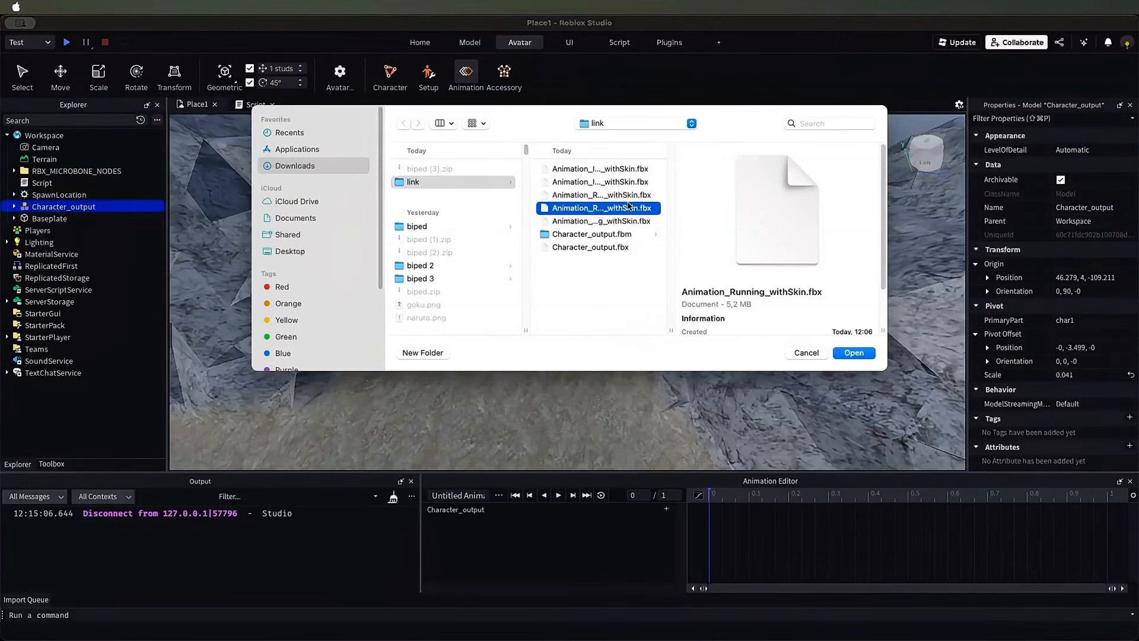
pyautogui.click(627, 198)
pyautogui.click(637, 182)
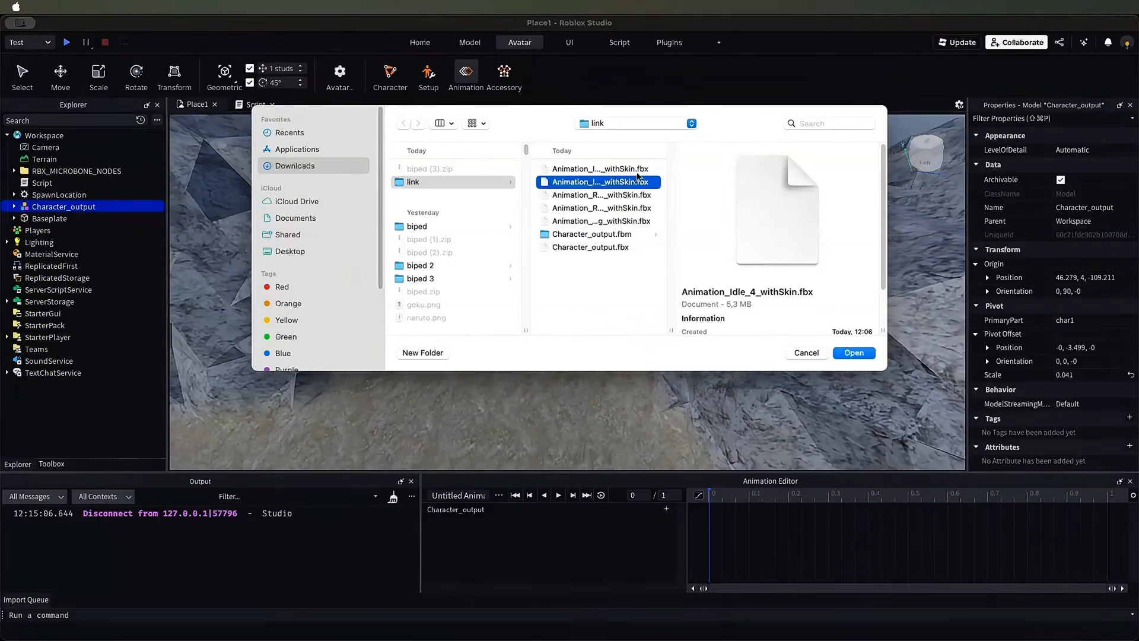
pyautogui.click(640, 170)
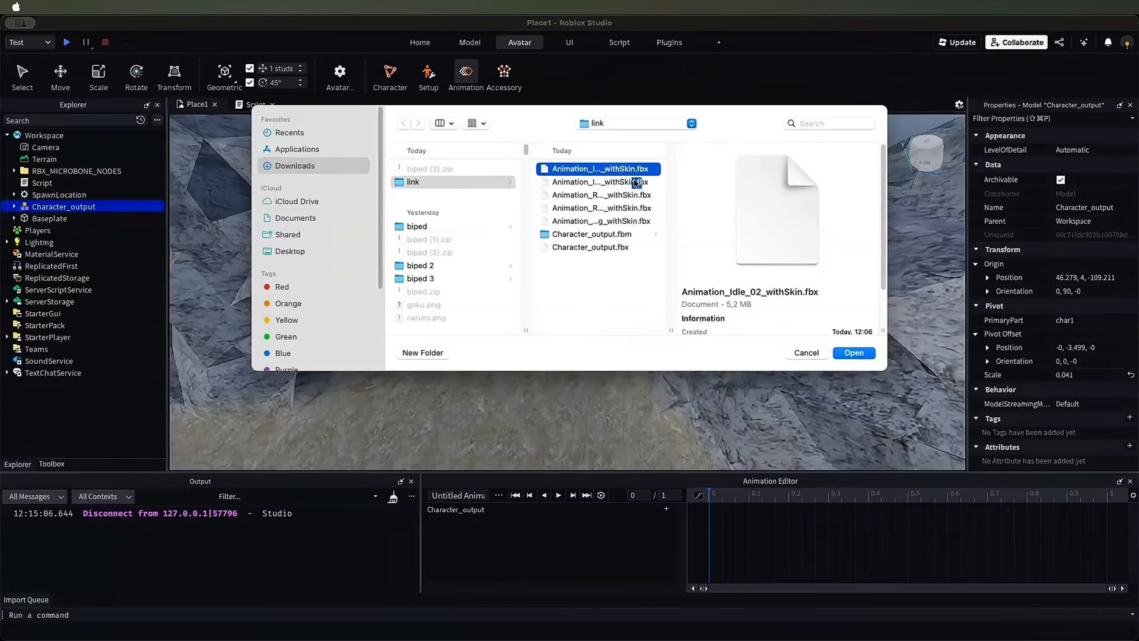
pyautogui.click(636, 183)
pyautogui.click(626, 196)
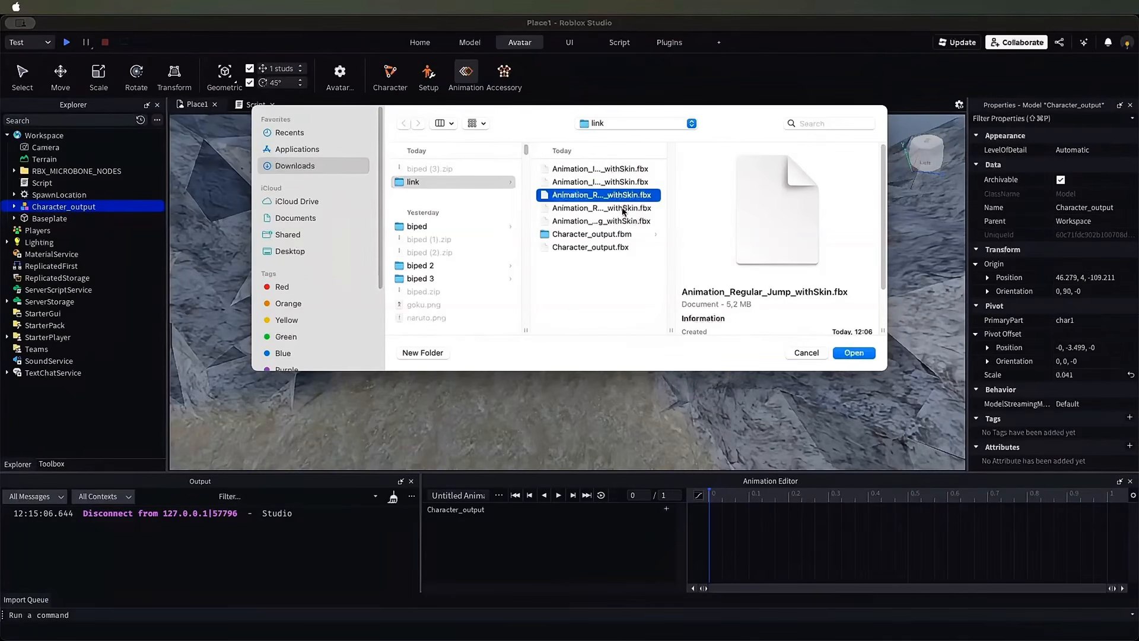
pyautogui.click(623, 208)
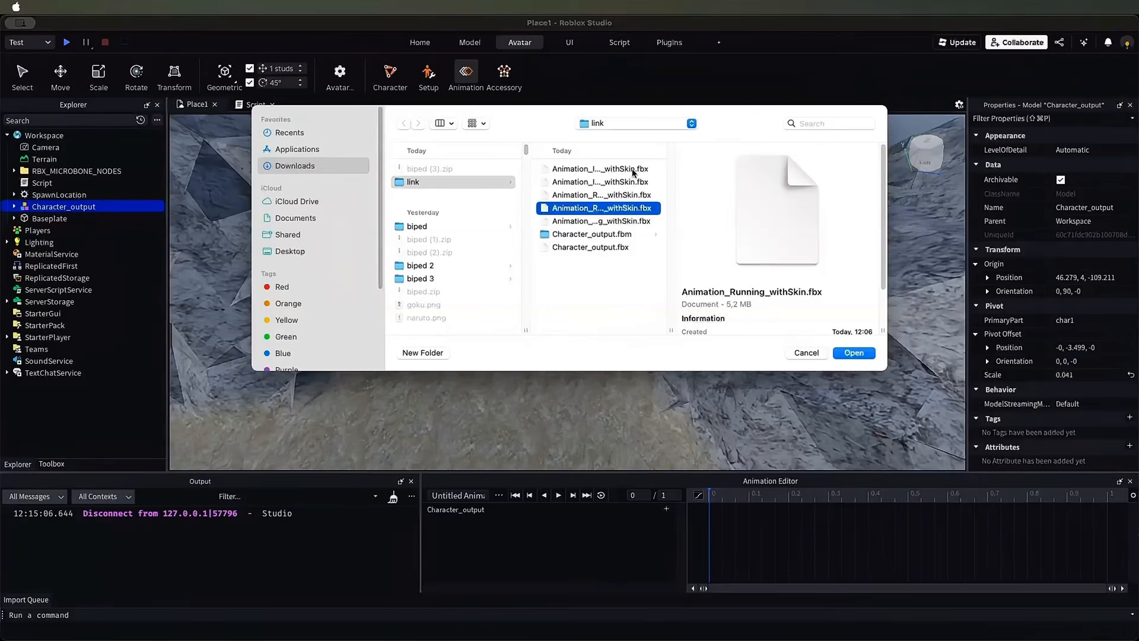
# Step: Choose Animation_Idle_02_withSkin.fbx from the link folder and import it as the character's animation
pyautogui.click(634, 171)
pyautogui.click(634, 182)
pyautogui.click(620, 209)
pyautogui.click(618, 221)
pyautogui.click(612, 247)
pyautogui.click(617, 180)
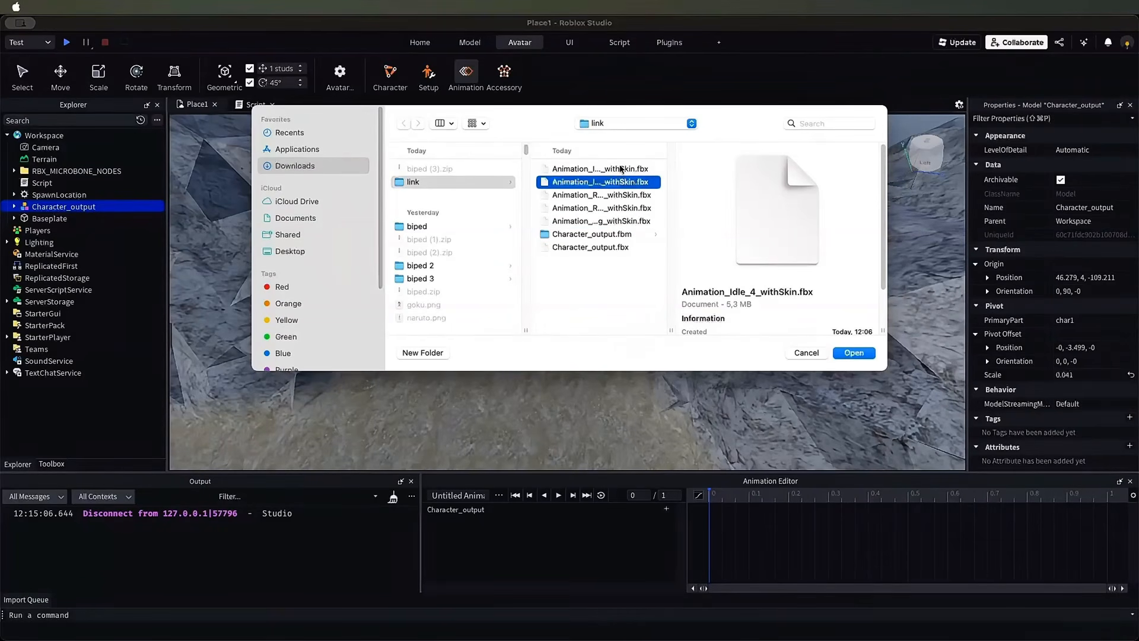
pyautogui.click(621, 169)
pyautogui.click(865, 360)
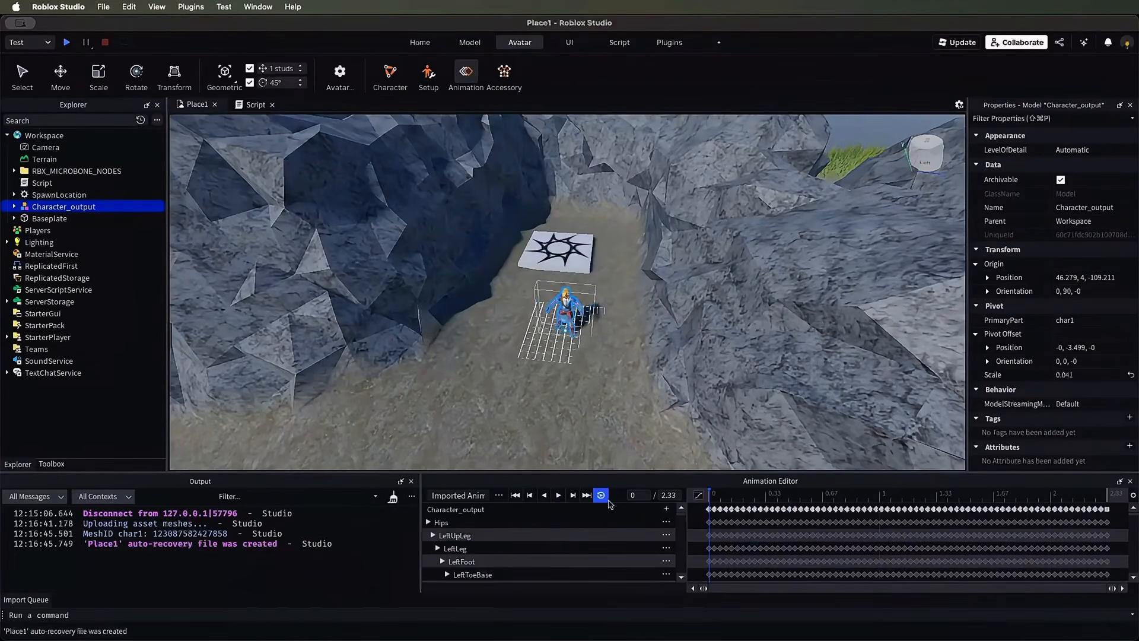
# Step: Play the imported idle animation, inspect the character's movement up close, and pause the playback
pyautogui.scroll(-2, 553, 415)
pyautogui.scroll(5, 554, 406)
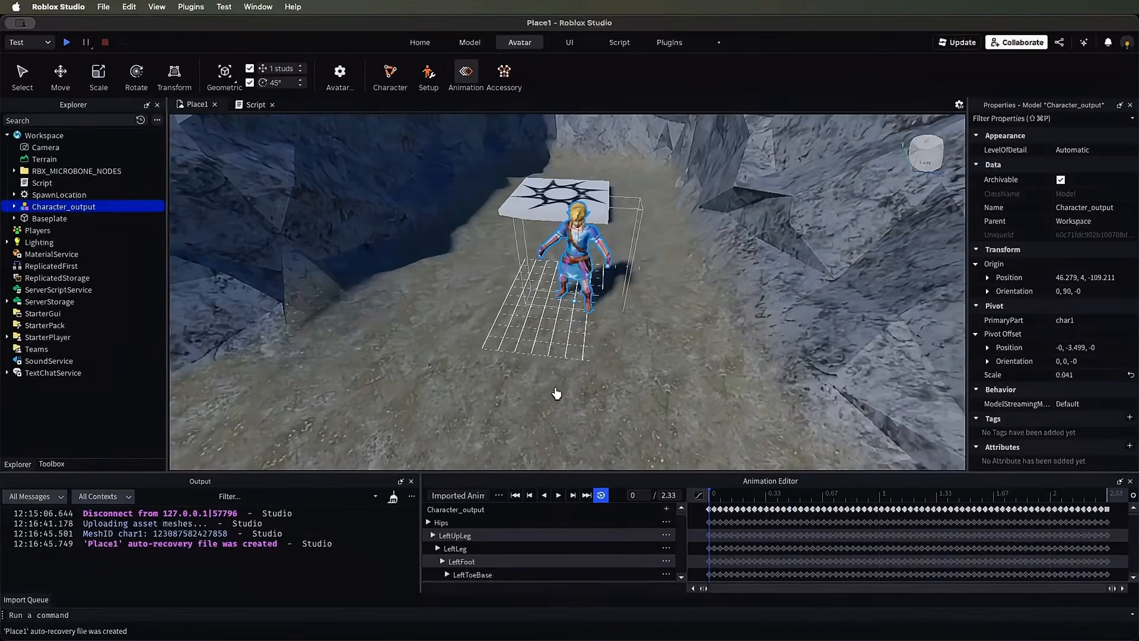
pyautogui.click(558, 496)
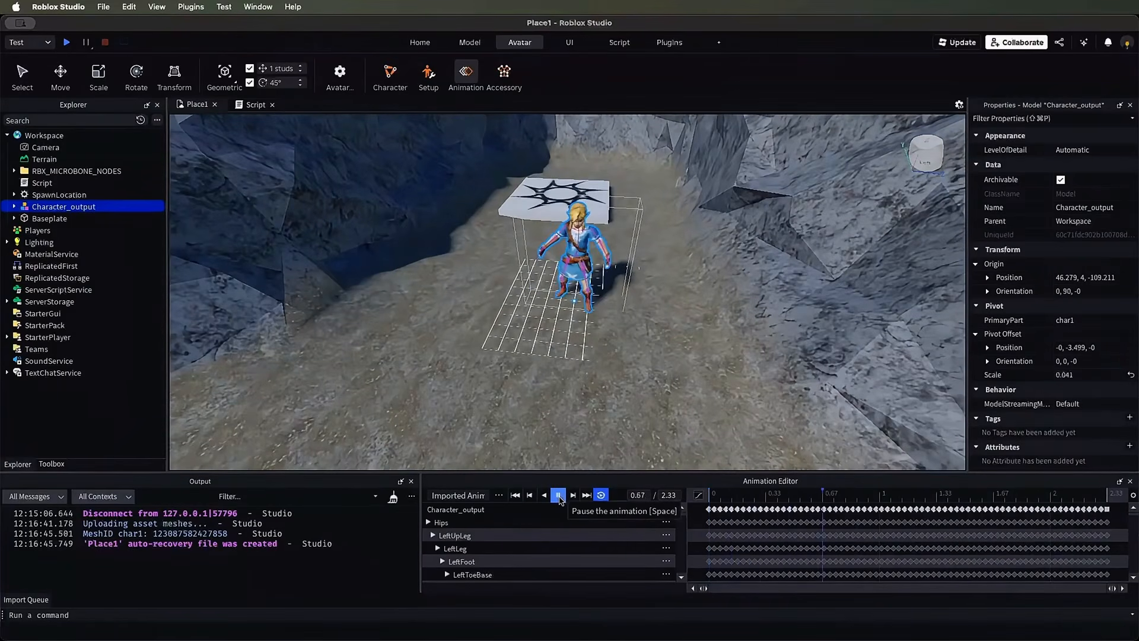
pyautogui.moveTo(668, 361); pyautogui.dragTo(666, 360, button='right')
pyautogui.scroll(5, 667, 361)
pyautogui.scroll(-5, 668, 361)
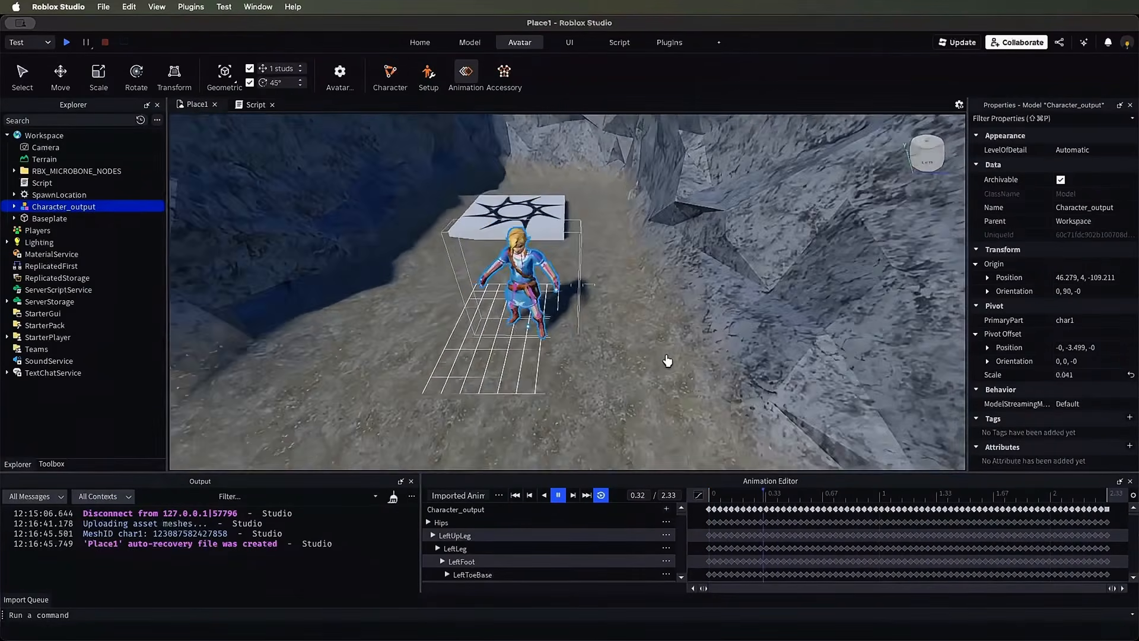
pyautogui.scroll(5, 668, 361)
pyautogui.scroll(-3, 667, 361)
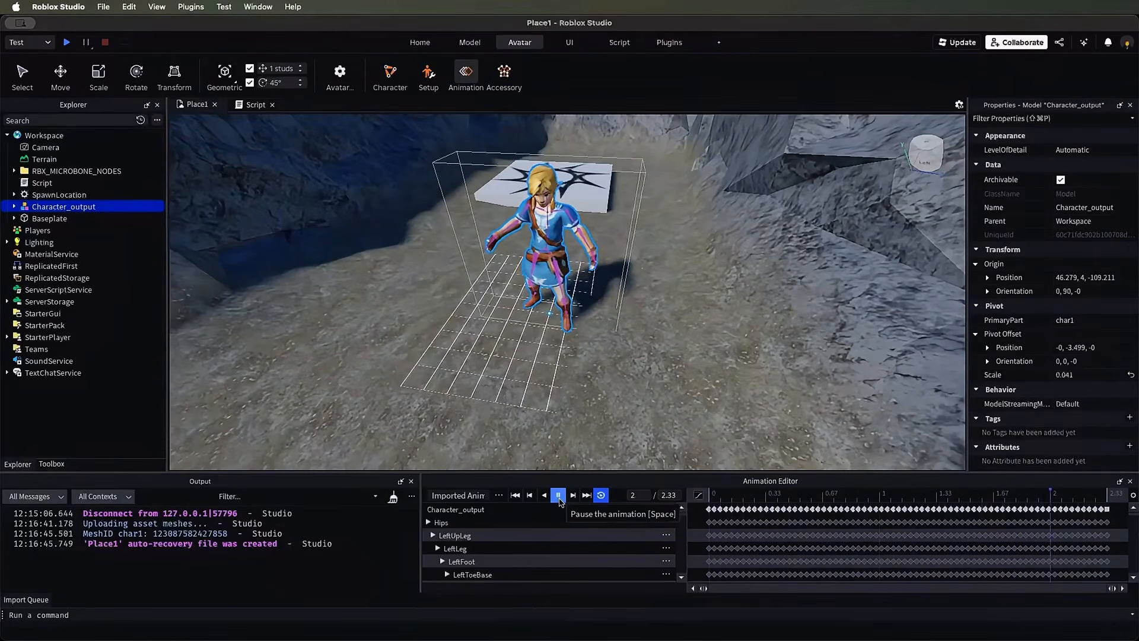
pyautogui.moveTo(665, 395); pyautogui.dragTo(666, 395, button='right')
pyautogui.scroll(-3, 667, 395)
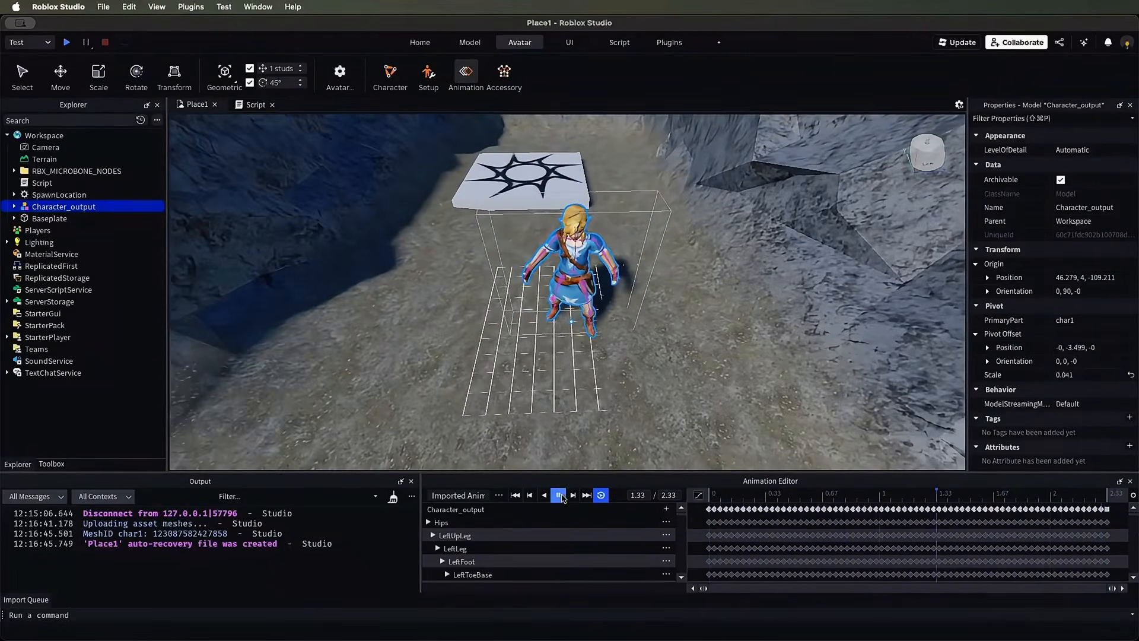
pyautogui.click(559, 496)
# Step: Start publishing the imported animation to Roblox and title the asset "link - idle animation"
pyautogui.click(498, 496)
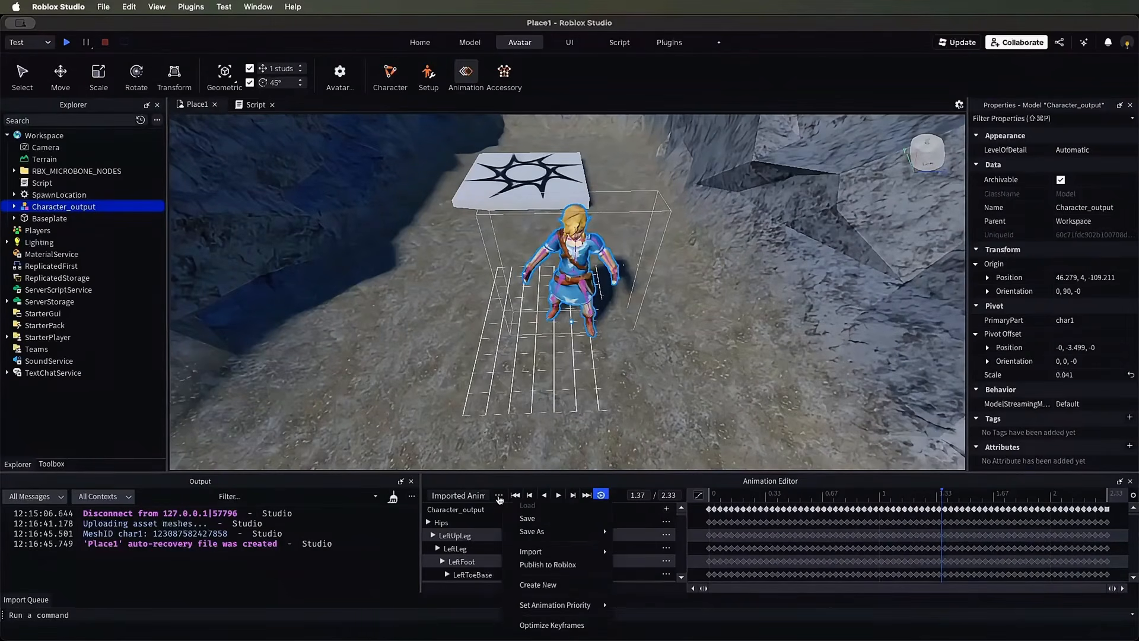
pyautogui.click(547, 567)
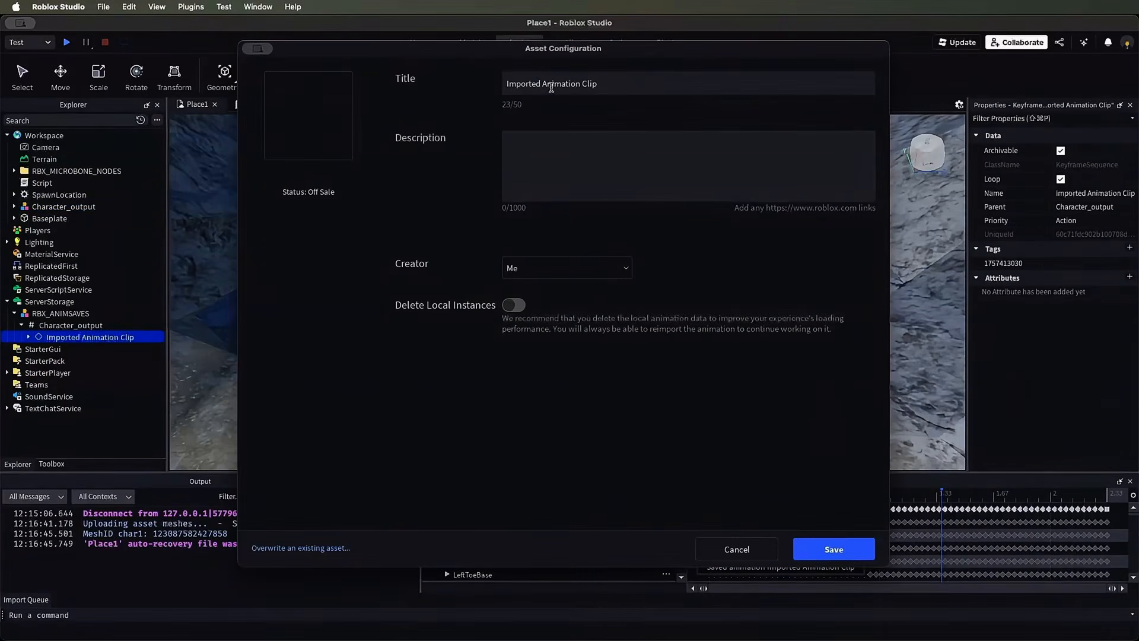
pyautogui.click(553, 88)
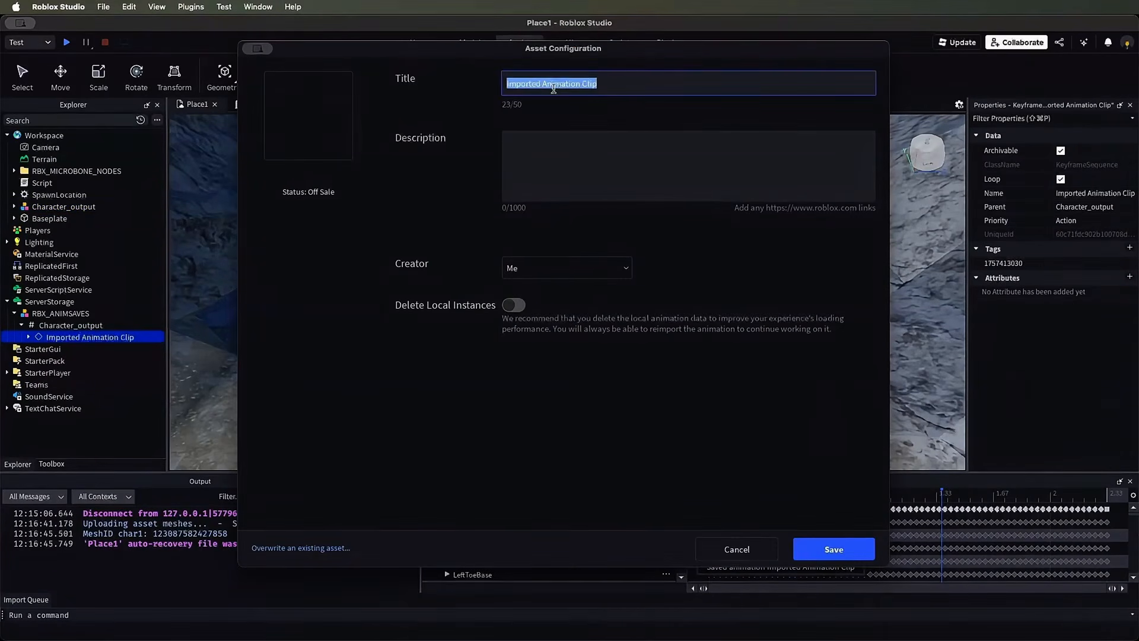
pyautogui.write('I')
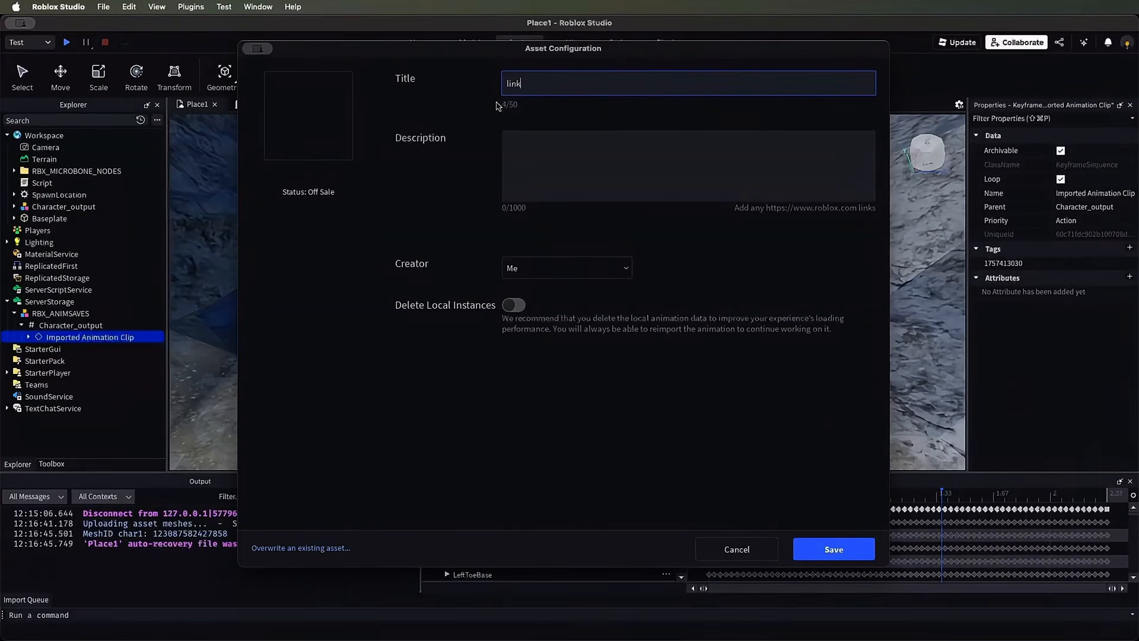
pyautogui.write('ink - idle animation')
pyautogui.tripleClick(554, 88)
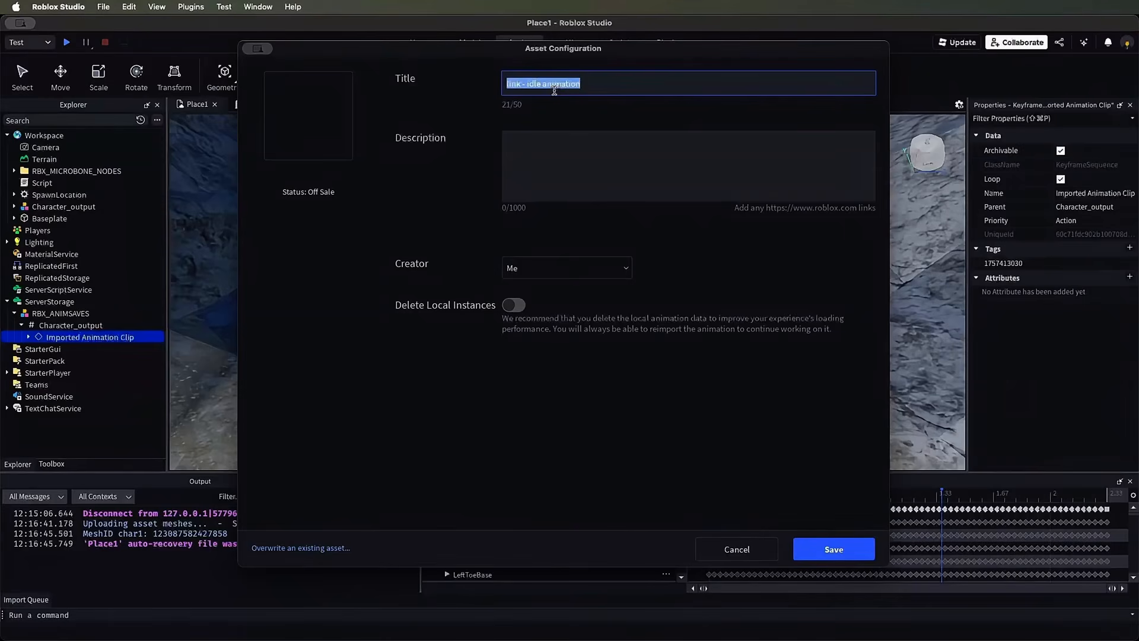
pyautogui.click(614, 80)
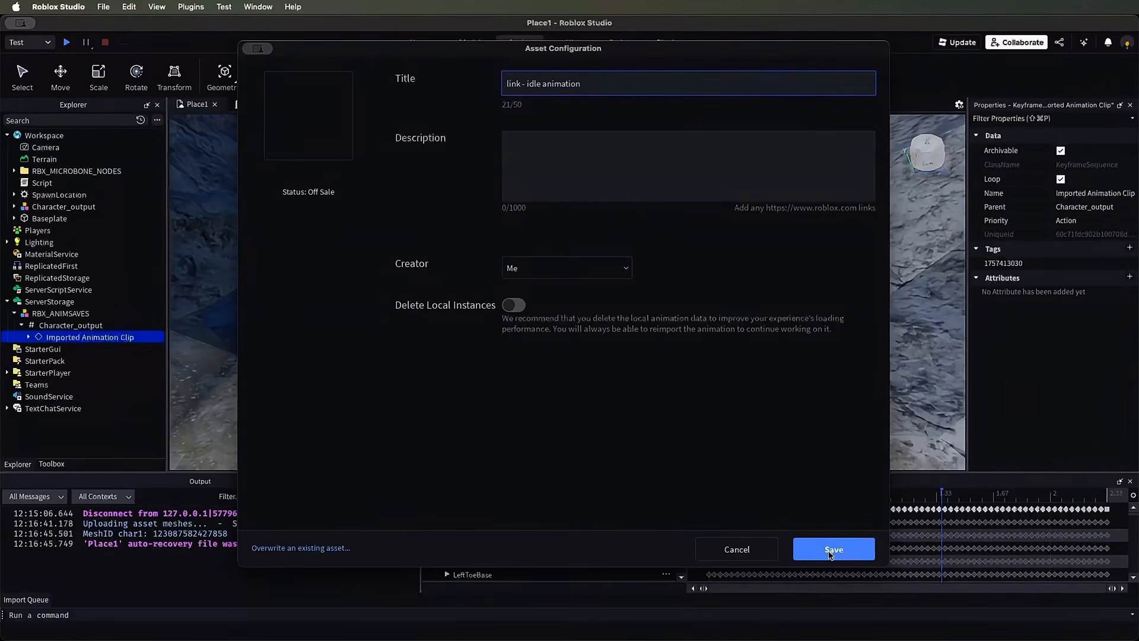
# Step: Submit the idle animation asset, copy its asset ID and close the asset configuration
pyautogui.click(830, 551)
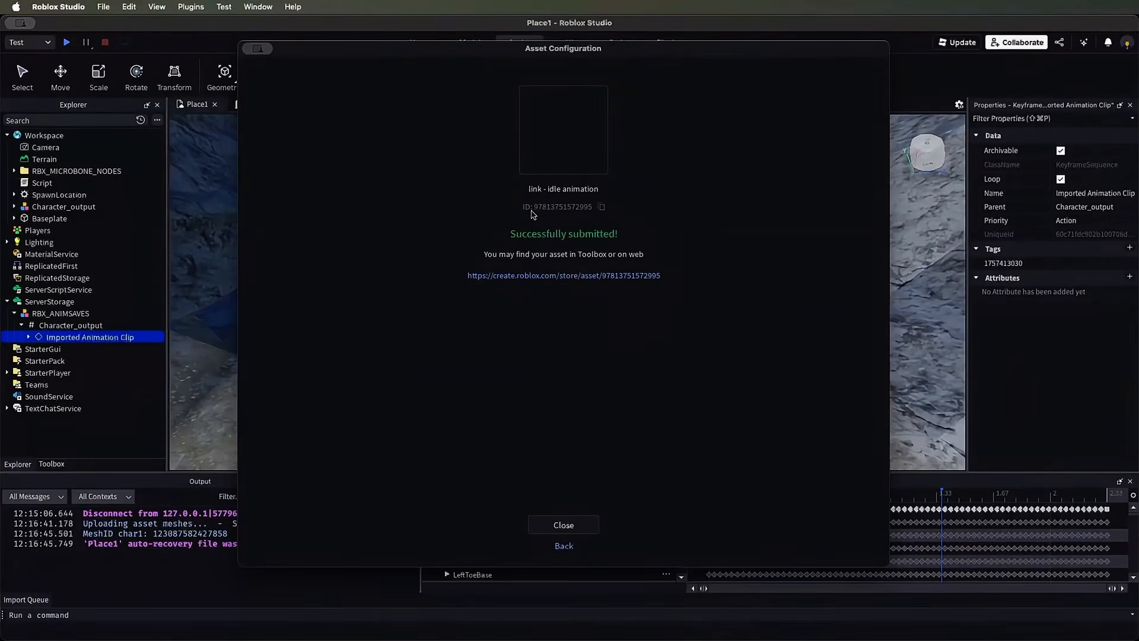
pyautogui.click(602, 208)
pyautogui.click(563, 526)
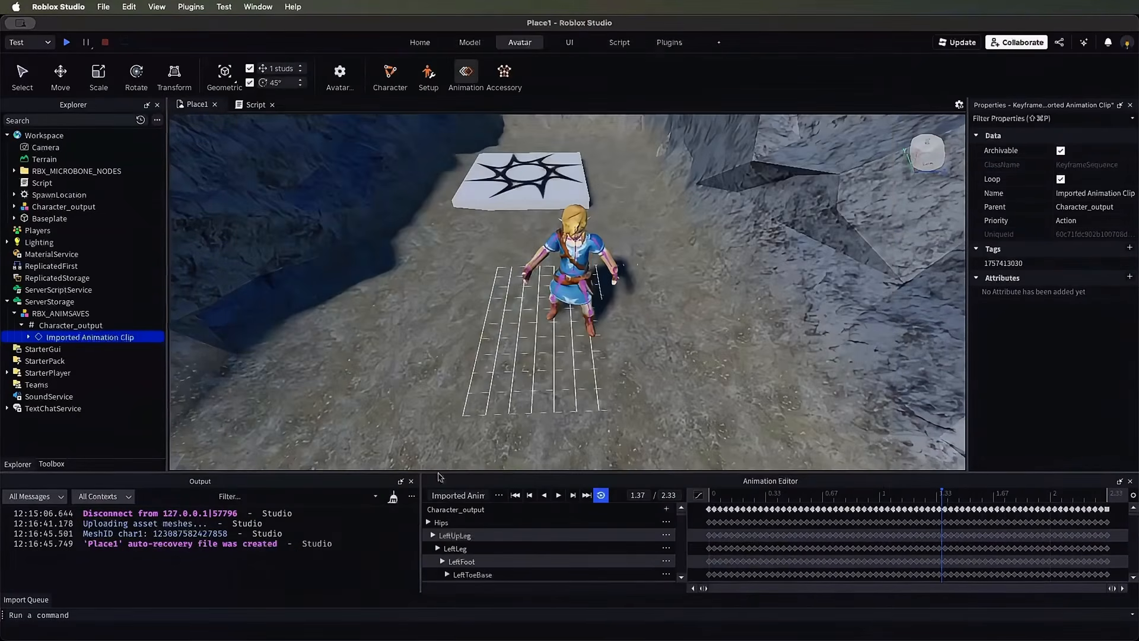
pyautogui.doubleClick(43, 184)
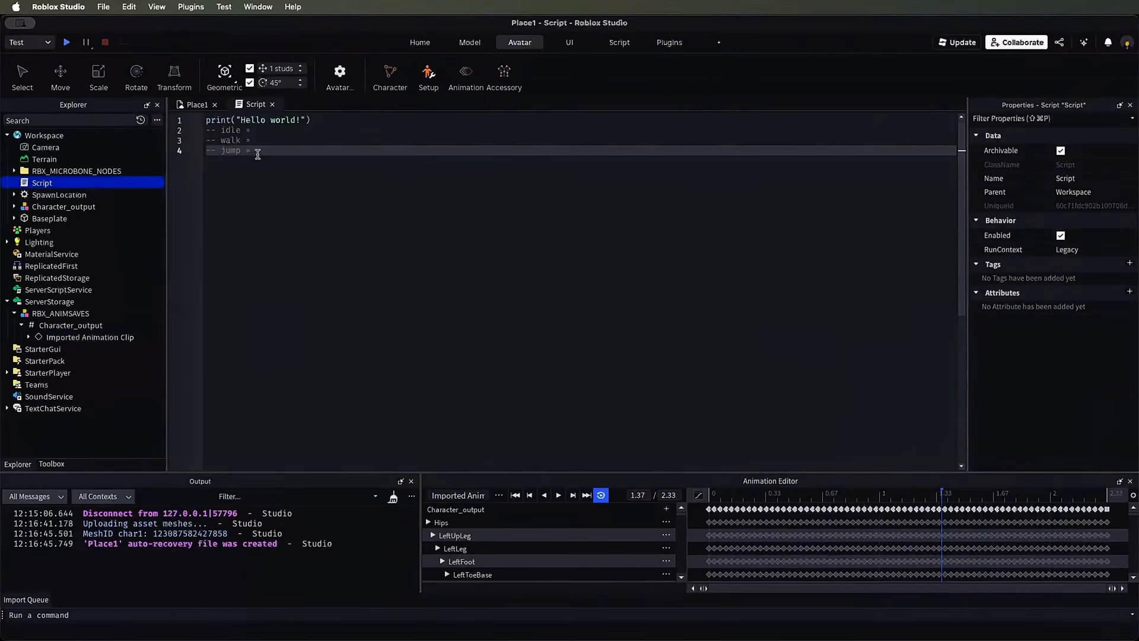
pyautogui.click(273, 130)
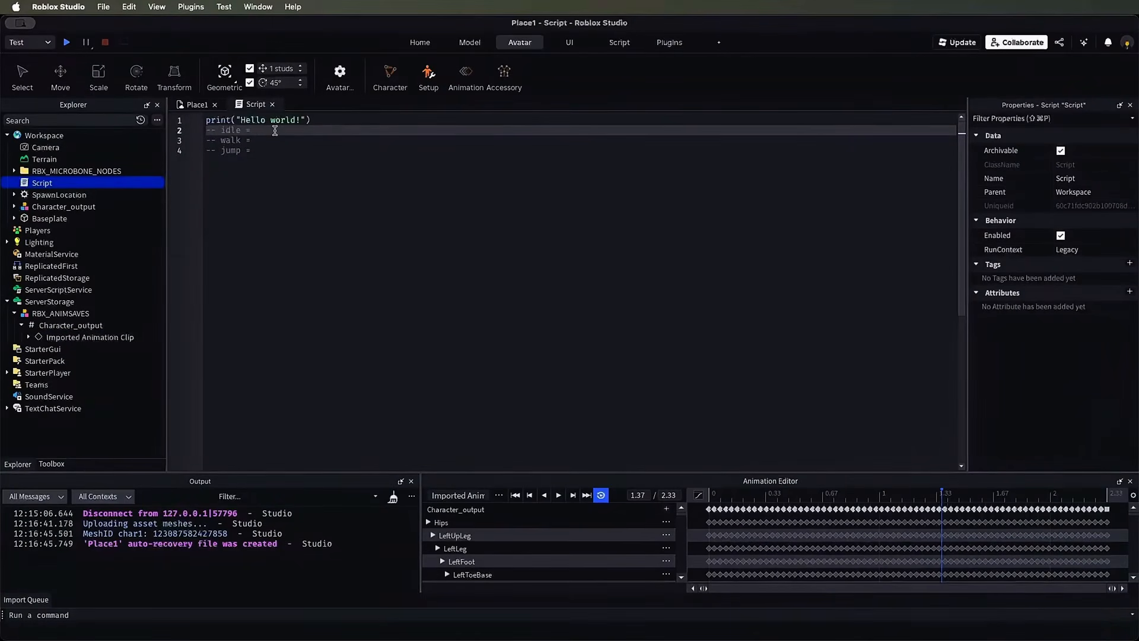
pyautogui.press('super+v')
# Step: Return to the character in the Animation Editor and import the walking animation FBX from the link folder
pyautogui.click(197, 105)
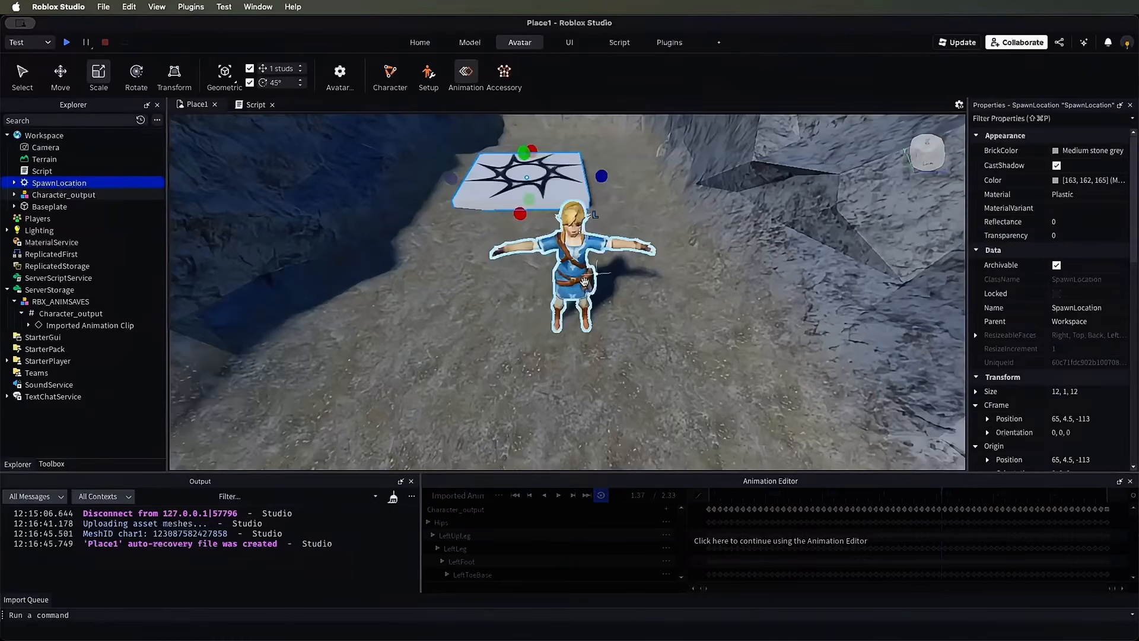
pyautogui.click(573, 271)
pyautogui.moveTo(621, 359)
pyautogui.mouseDown(button='right')
pyautogui.moveTo(651, 352)
pyautogui.moveTo(621, 359)
pyautogui.mouseUp(button='right')
pyautogui.click(503, 503)
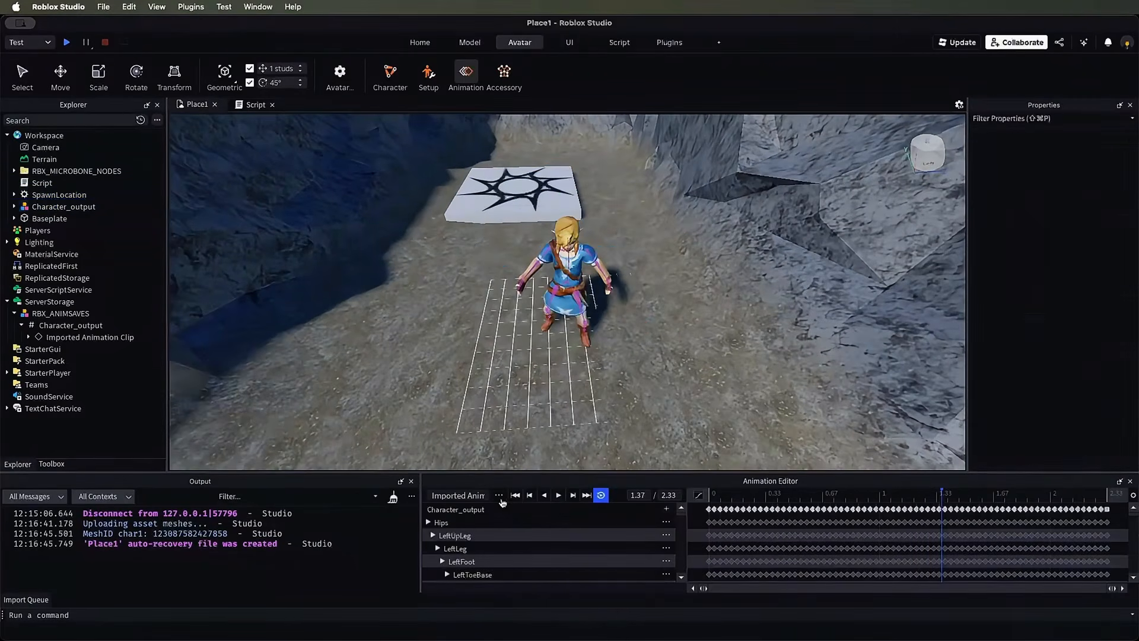
pyautogui.click(498, 495)
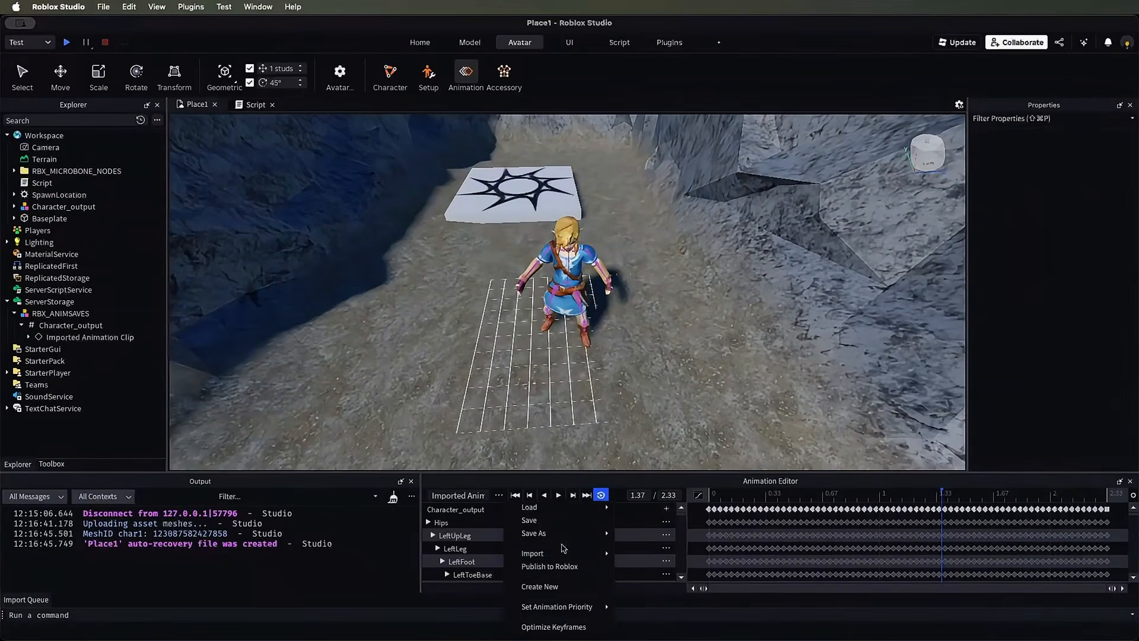
pyautogui.moveTo(564, 554)
pyautogui.click(661, 564)
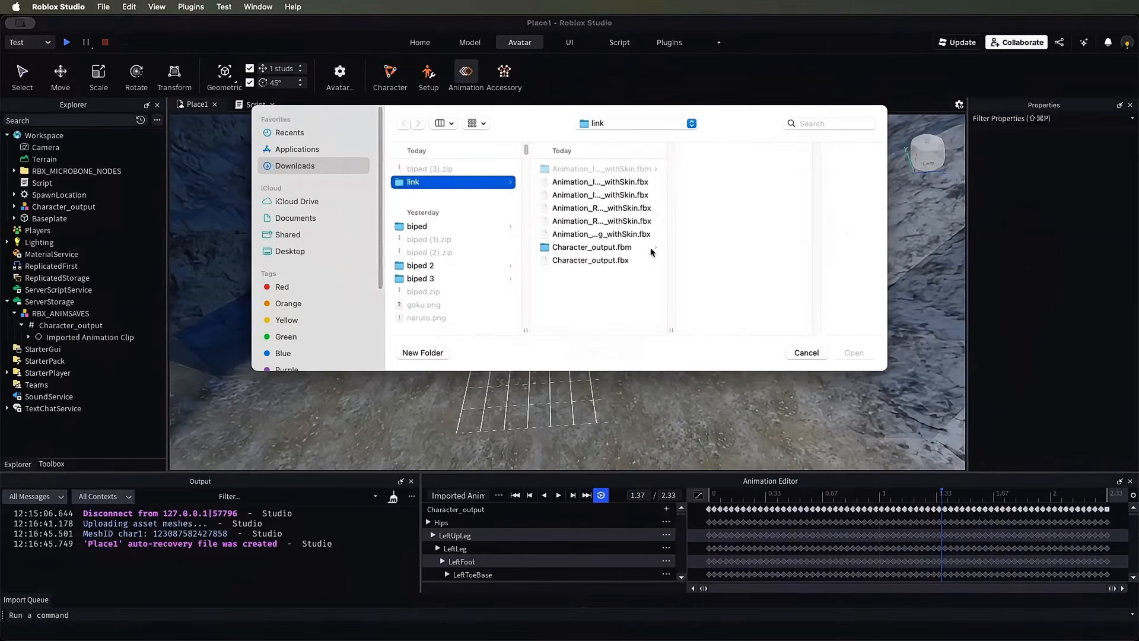
pyautogui.click(630, 221)
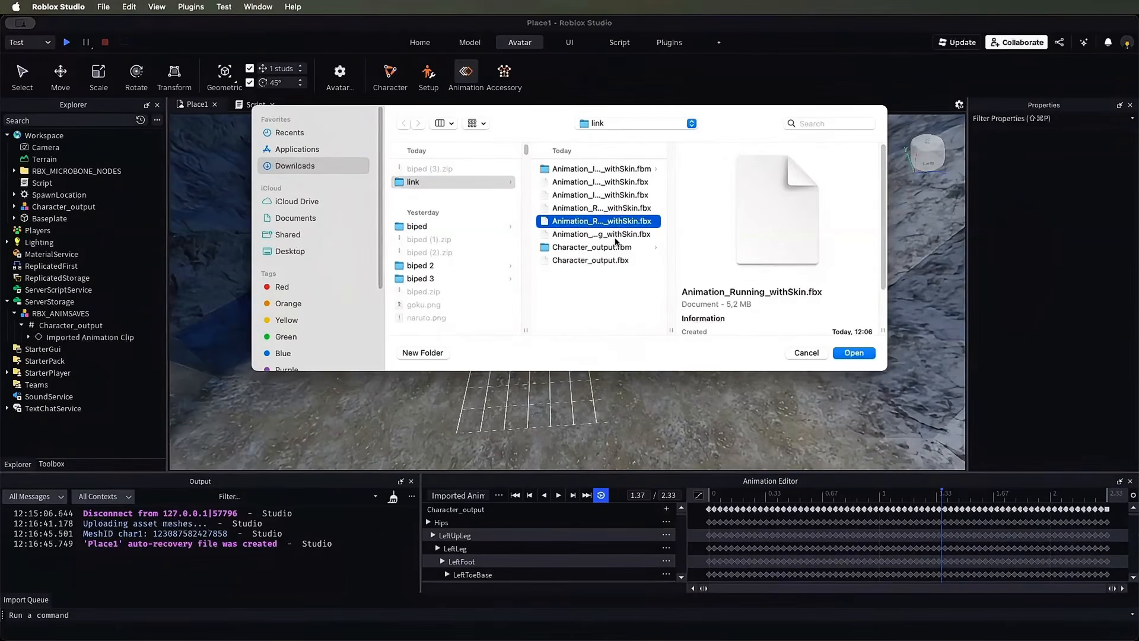
pyautogui.doubleClick(618, 234)
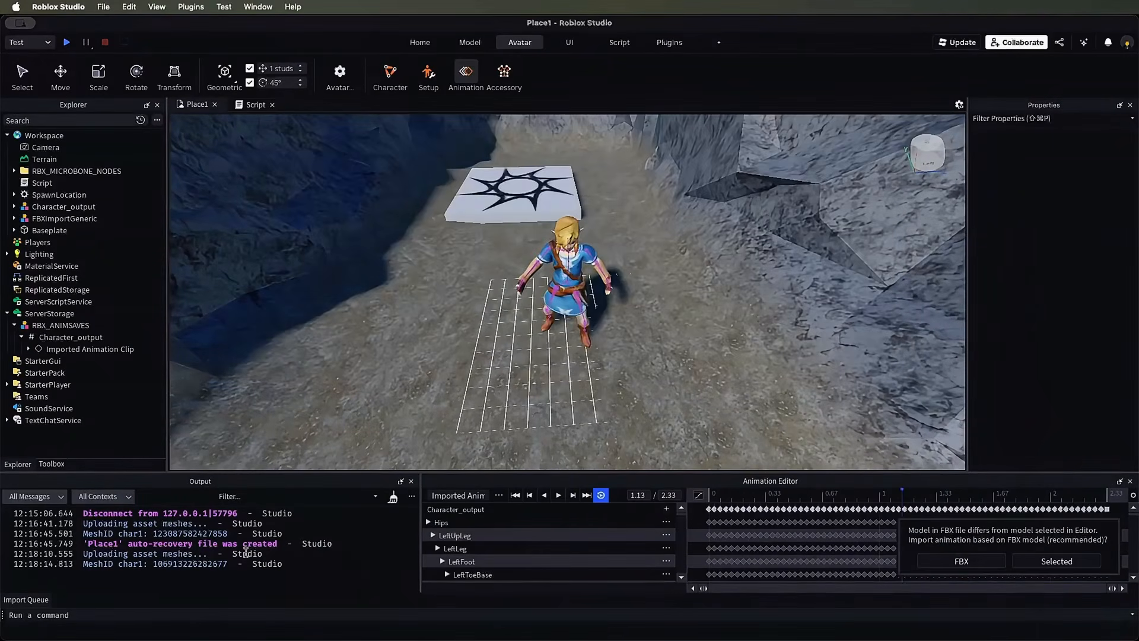
pyautogui.click(498, 495)
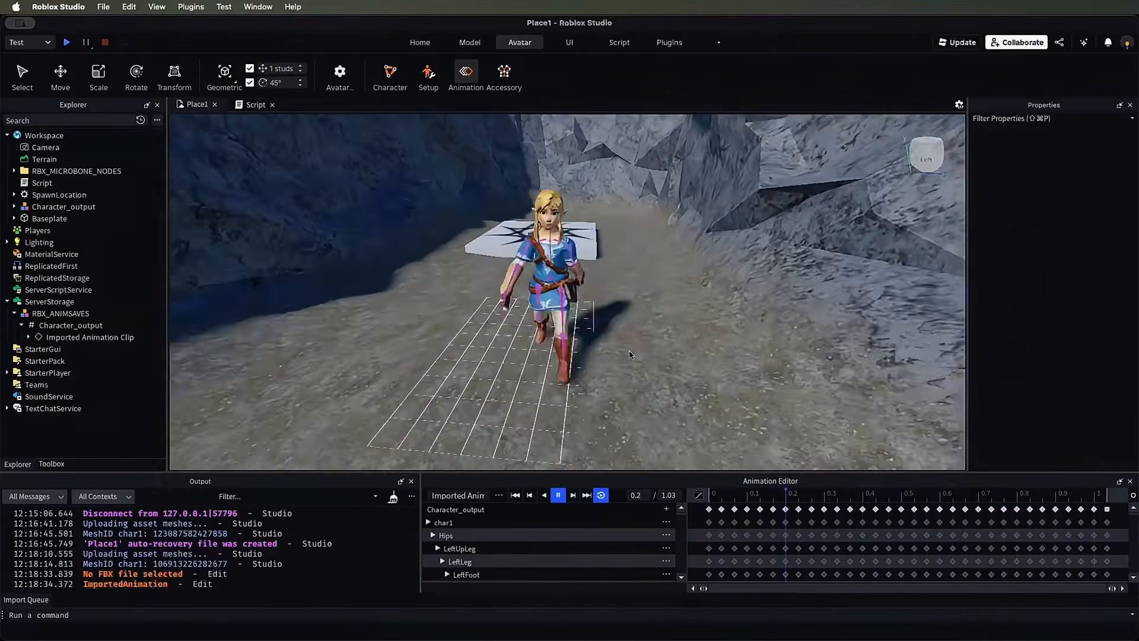
# Step: Publish the imported walking animation to Roblox and play back the clip loaded on the character
pyautogui.click(498, 495)
pyautogui.click(546, 564)
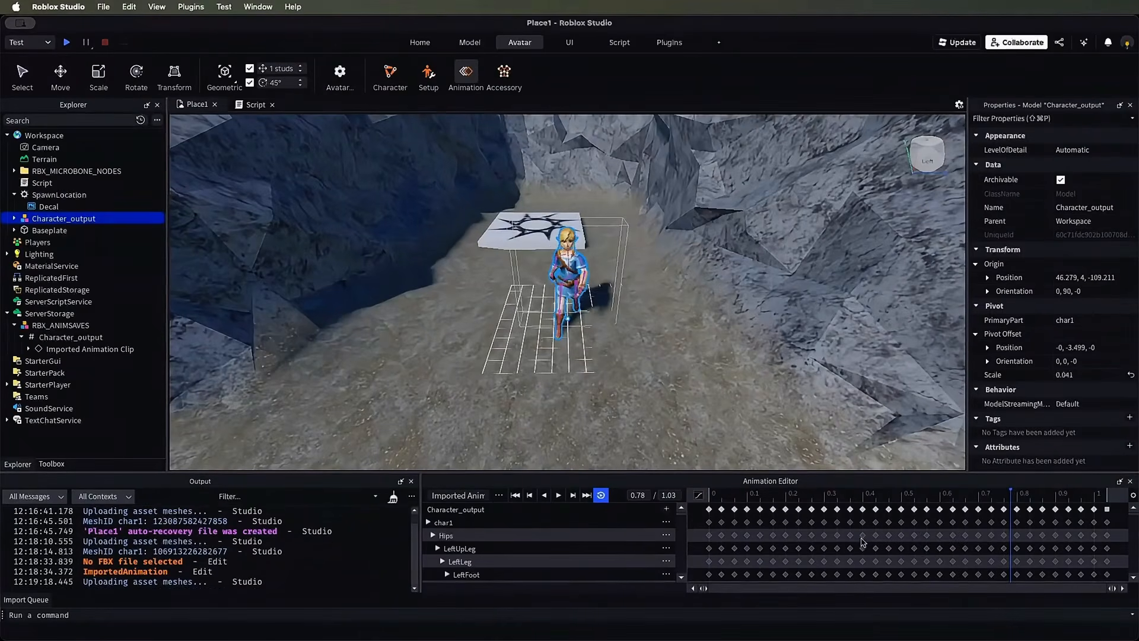
pyautogui.click(558, 495)
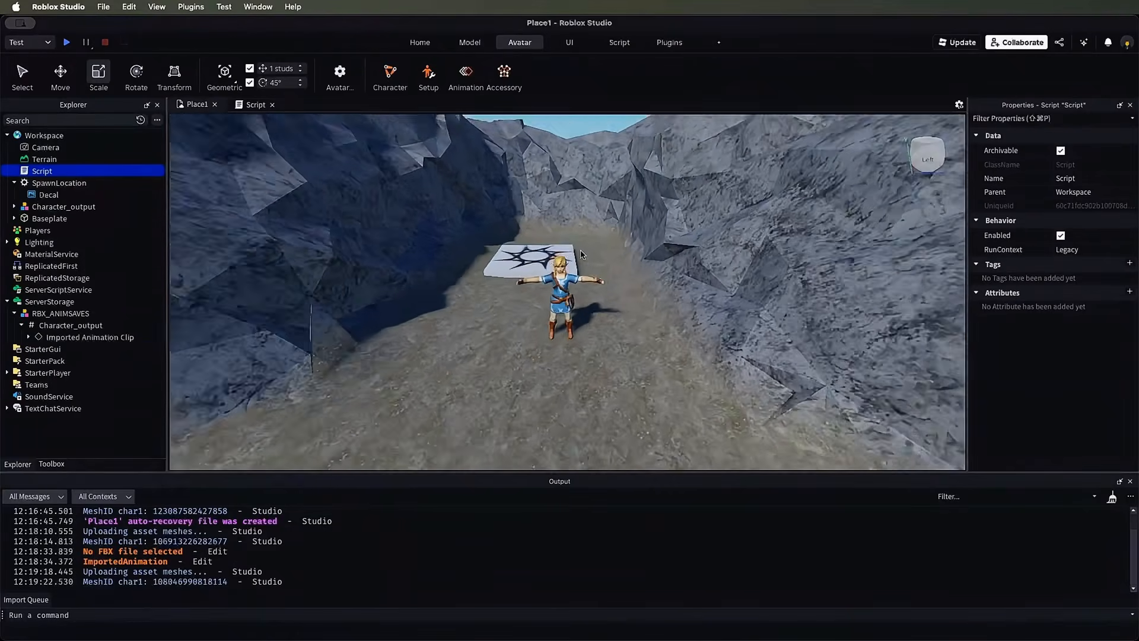
pyautogui.moveTo(581, 254); pyautogui.dragTo(581, 254, button='right')
pyautogui.press('s')
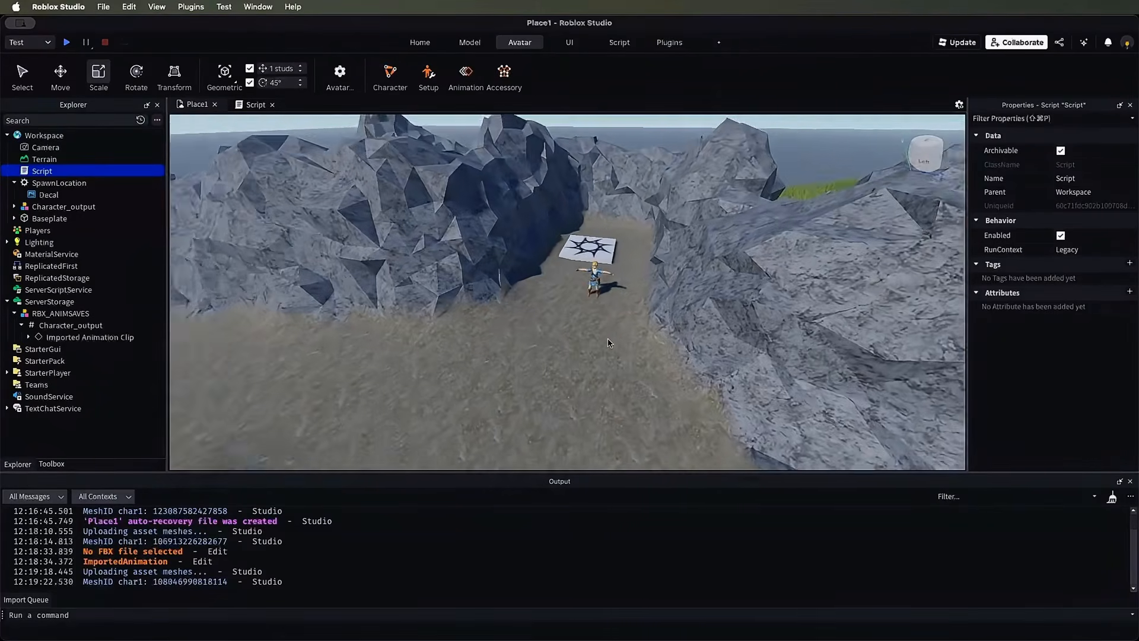
pyautogui.moveTo(611, 342); pyautogui.dragTo(590, 342, button='right')
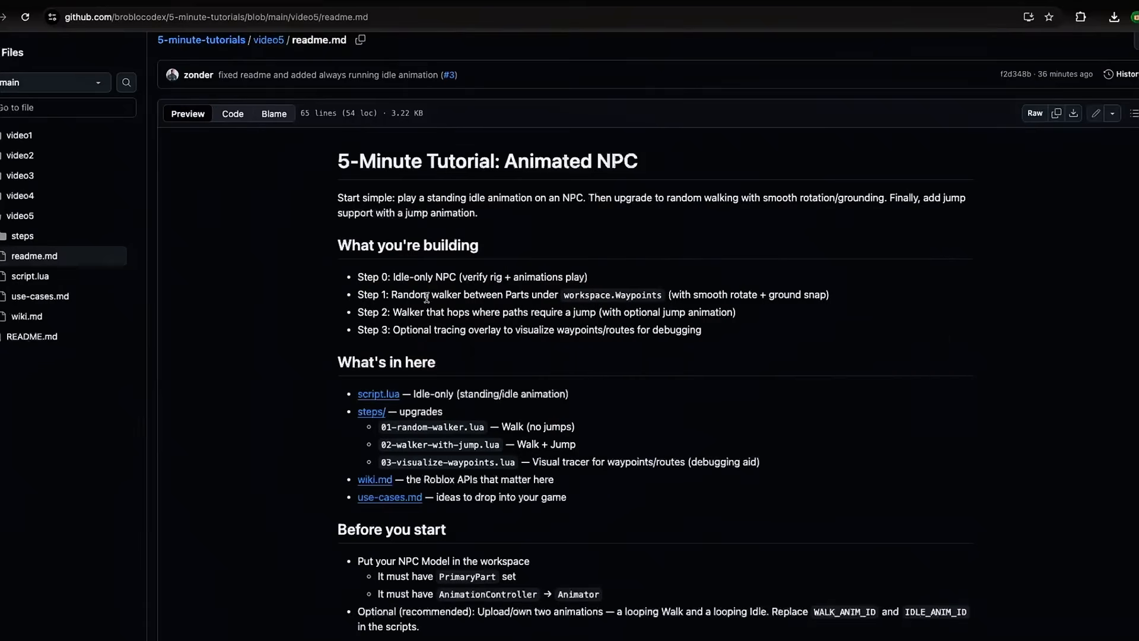
# Step: Switch to the browser and read the Animated NPC readme's requirements and idle and walking setup instructions on GitHub
pyautogui.scroll(2, 427, 295)
pyautogui.scroll(-7, 415, 350)
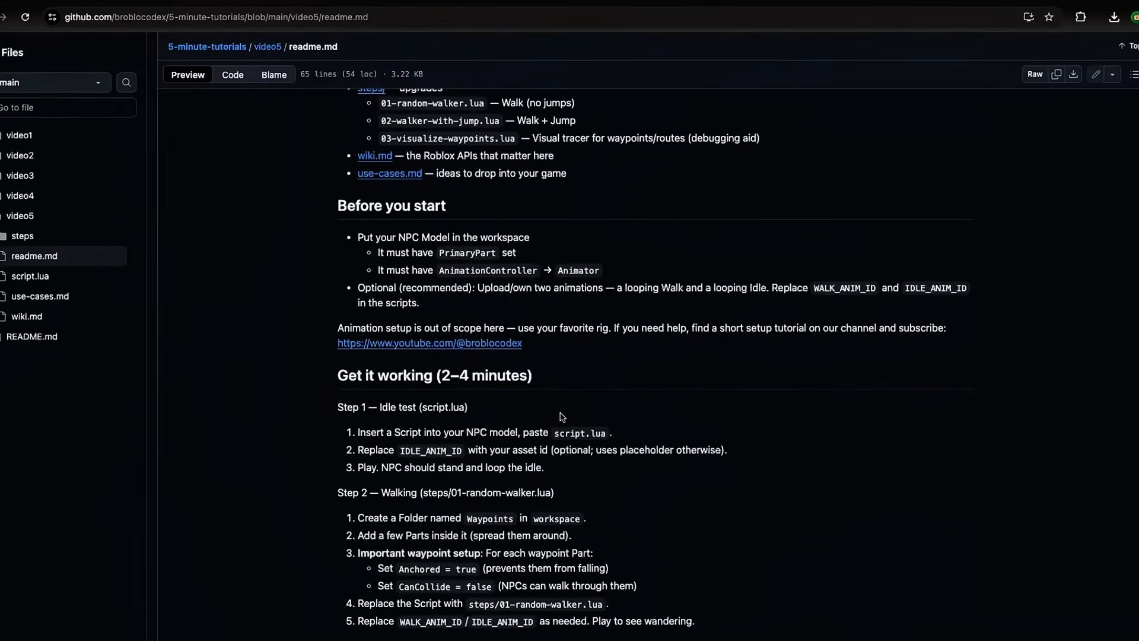
pyautogui.scroll(-1, 430, 420)
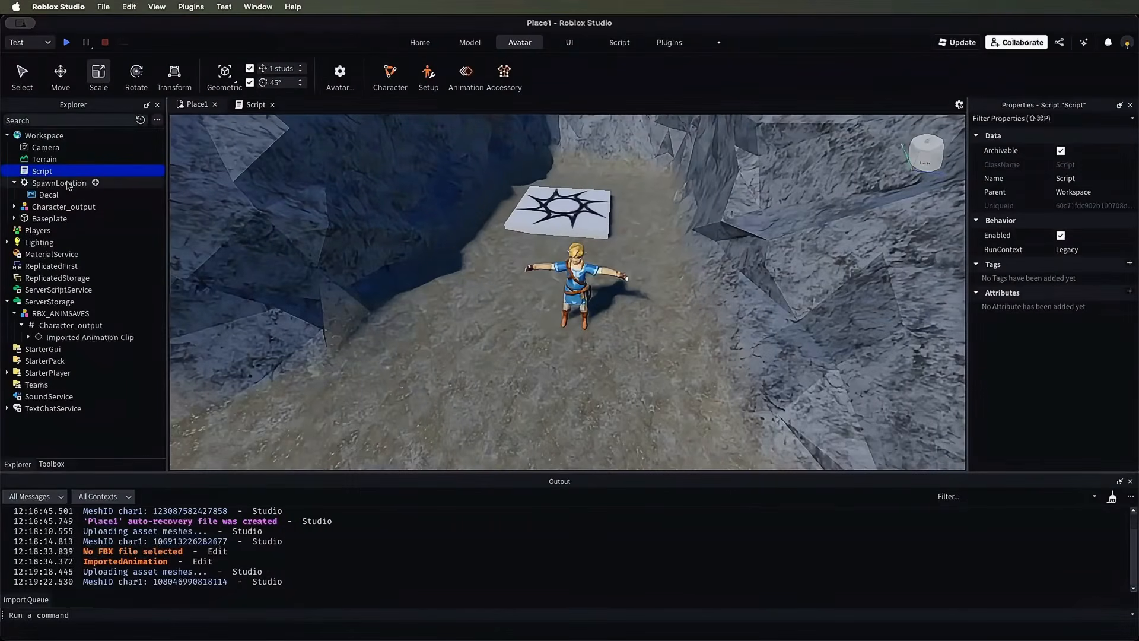
# Step: In Roblox Studio, add a new Script inside the Character_output model and place the cursor in its code
pyautogui.click(61, 208)
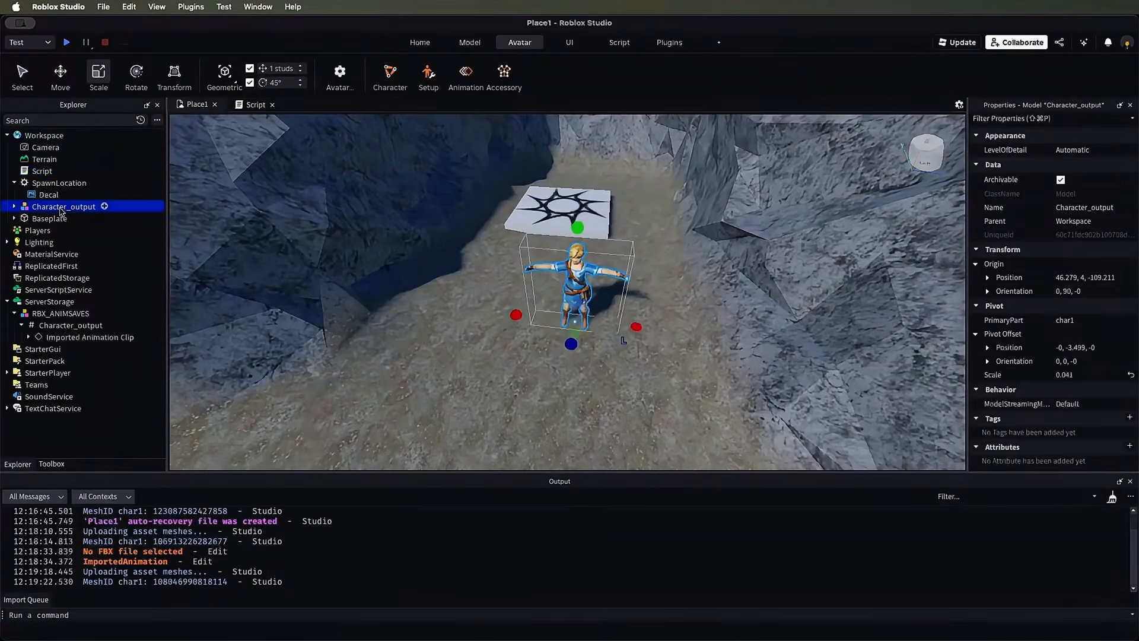
pyautogui.click(14, 206)
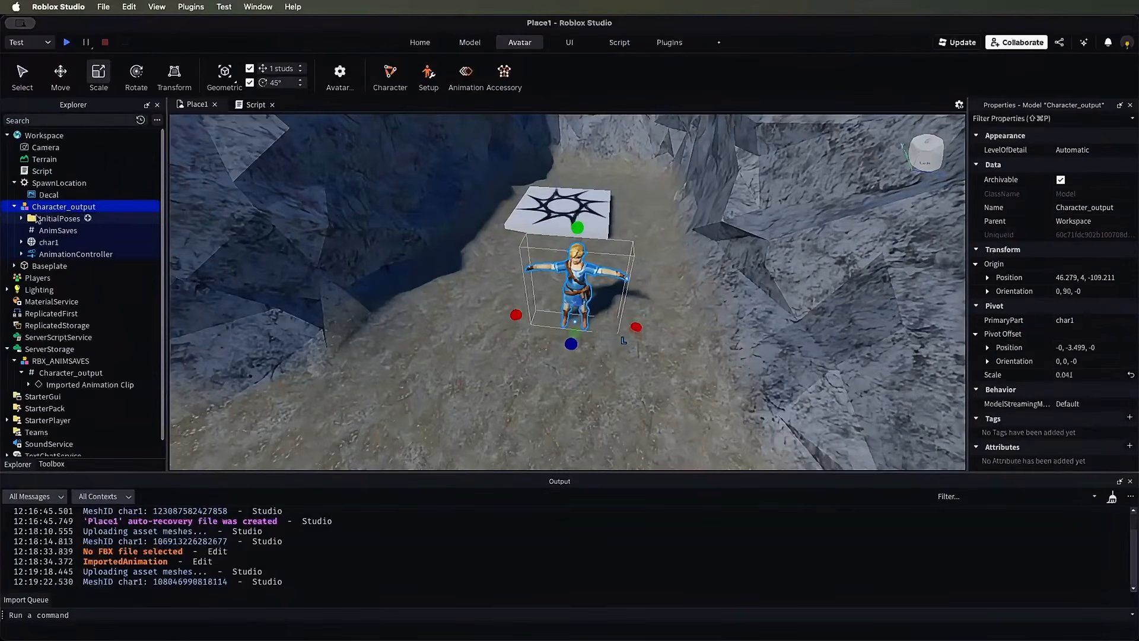
pyautogui.click(104, 206)
pyautogui.write('sc')
pyautogui.click(59, 237)
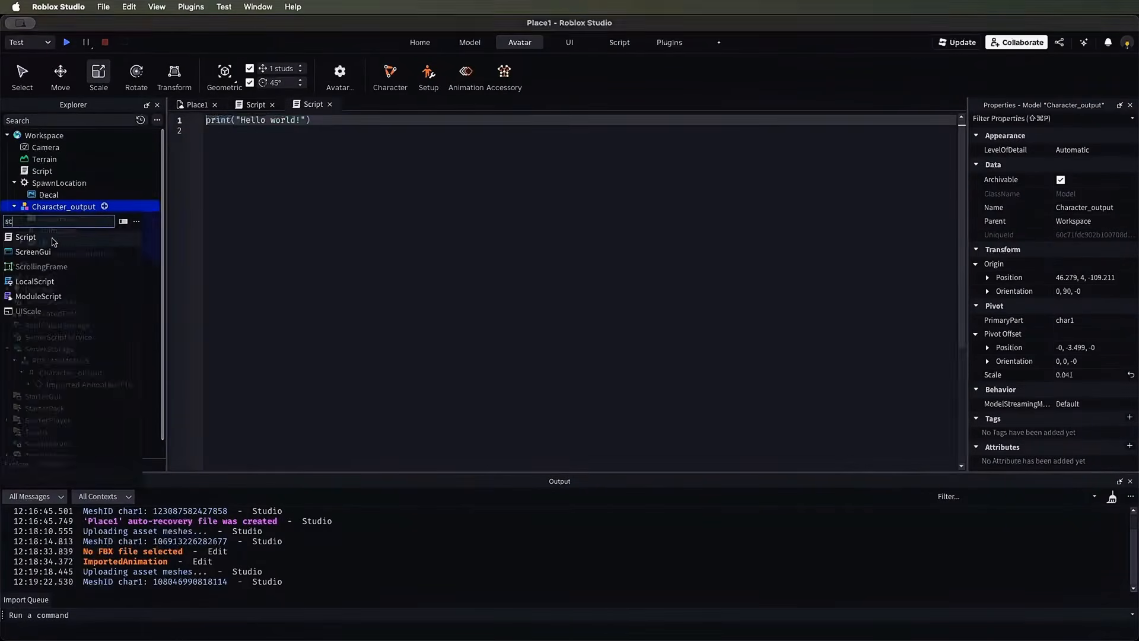
pyautogui.click(343, 210)
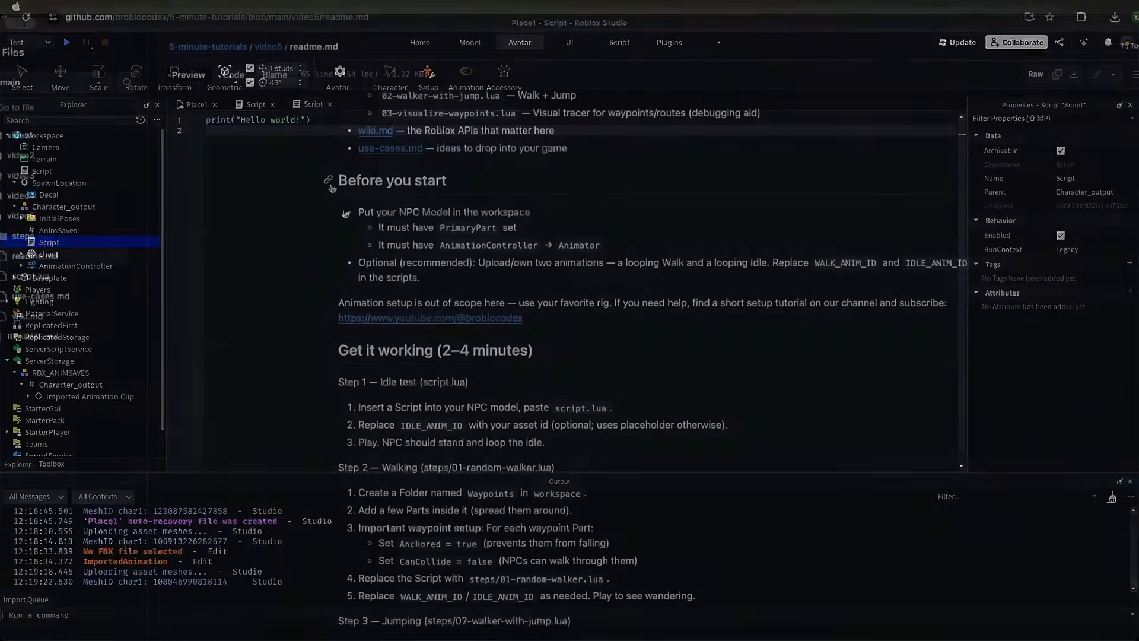
# Step: Switch to the GitHub repository, open video5's script.lua, look through the idle animation code and copy the whole file
pyautogui.click(39, 278)
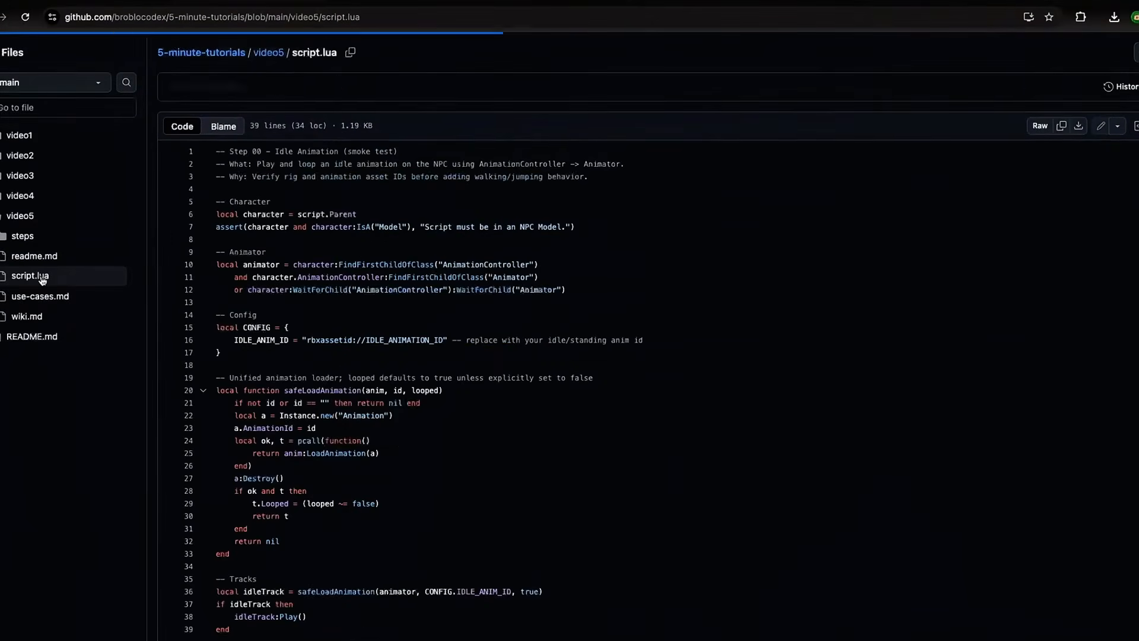
pyautogui.click(346, 193)
pyautogui.scroll(2, 347, 195)
pyautogui.scroll(-3, 416, 302)
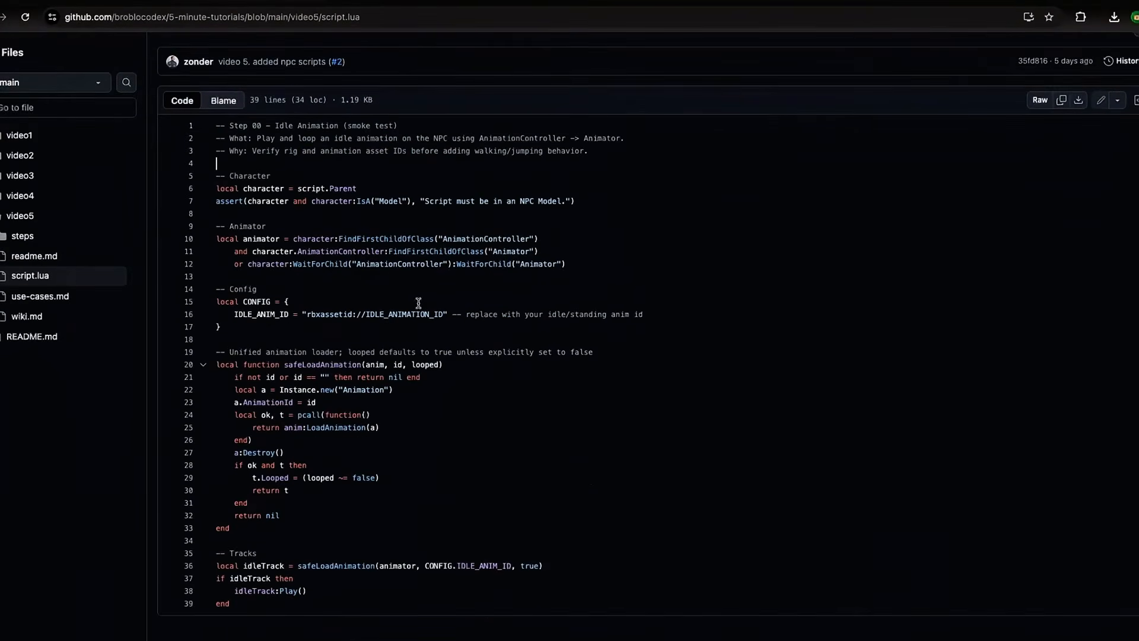
pyautogui.click(329, 599)
pyautogui.click(1061, 102)
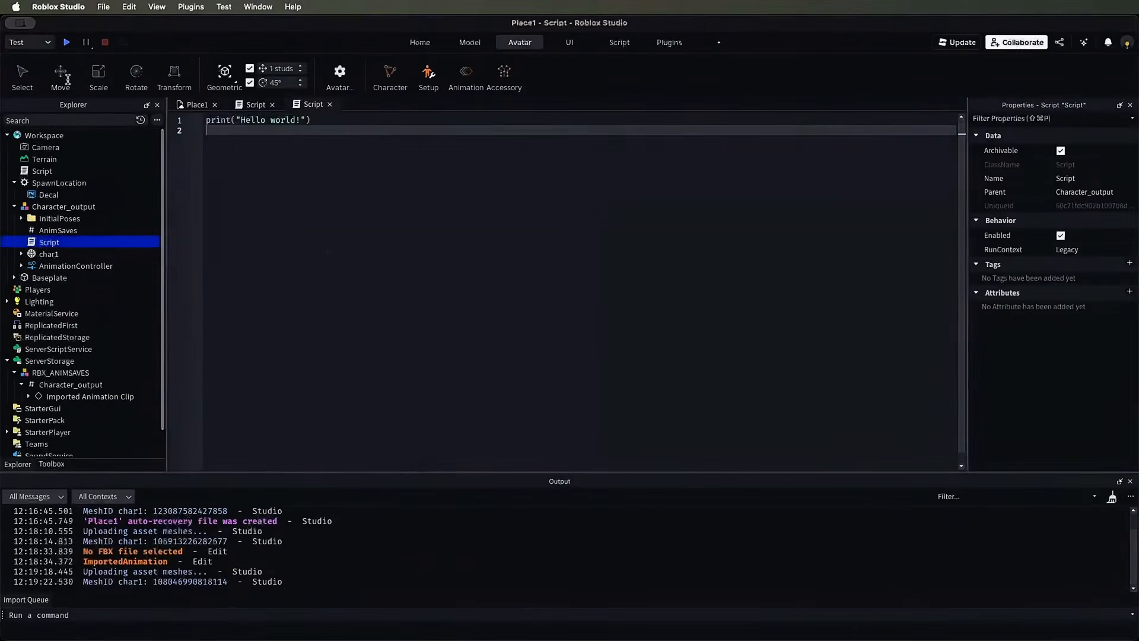
# Step: Back in Roblox Studio, replace the new script's default print line with the copied idle animation code
pyautogui.tripleClick(297, 121)
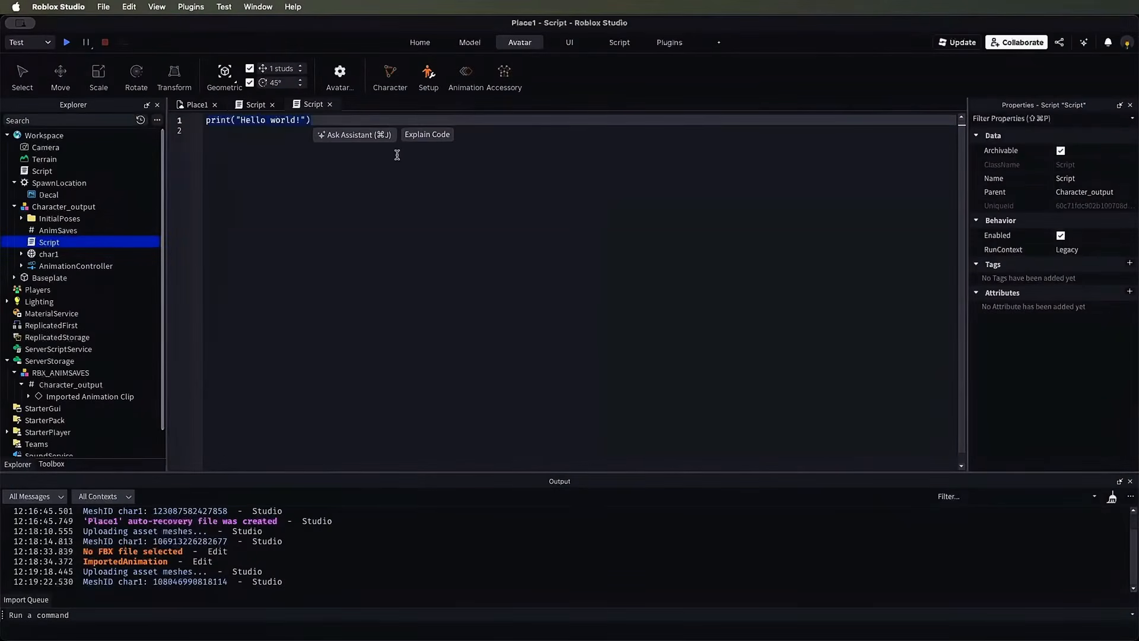
pyautogui.press('super+v')
pyautogui.scroll(-5, 481, 202)
pyautogui.scroll(8, 481, 202)
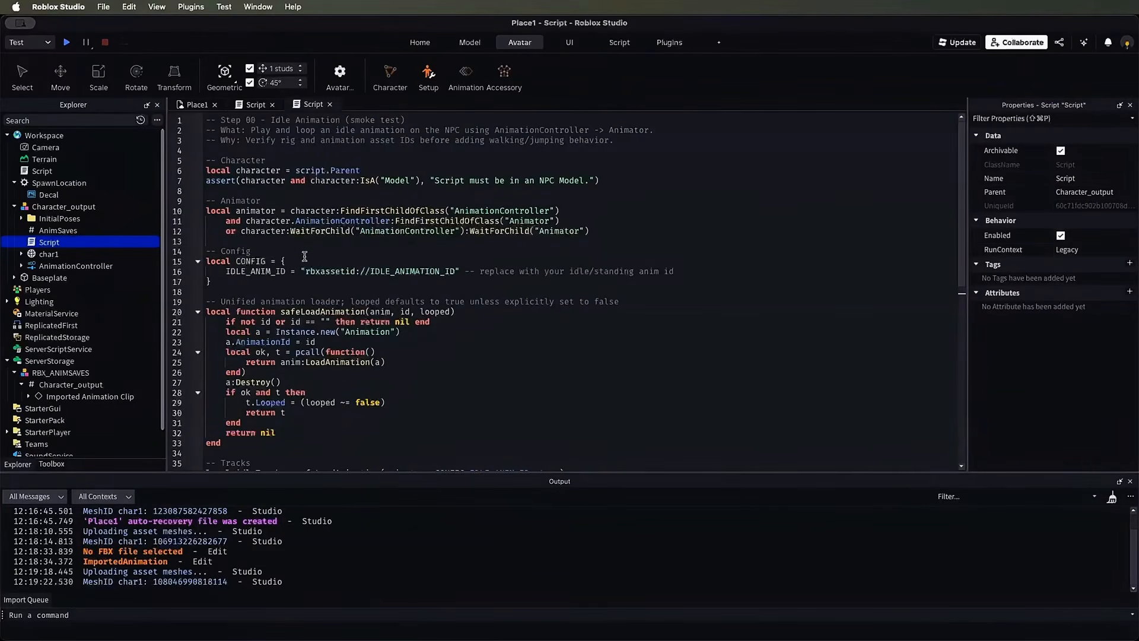
# Step: Review the pasted code's animator lookup, safeLoadAnimation function, idle track section and IDLE_ANIM_ID setting
pyautogui.scroll(-1, 275, 225)
pyautogui.scroll(1, 275, 225)
pyautogui.click(258, 208)
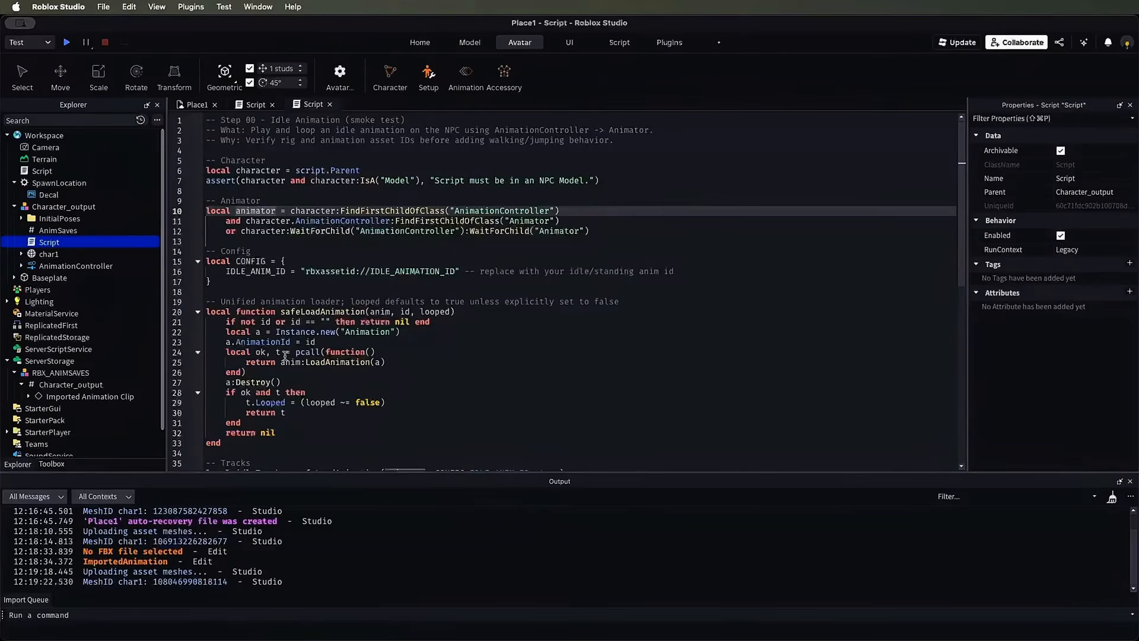
pyautogui.click(305, 315)
pyautogui.scroll(-3, 371, 342)
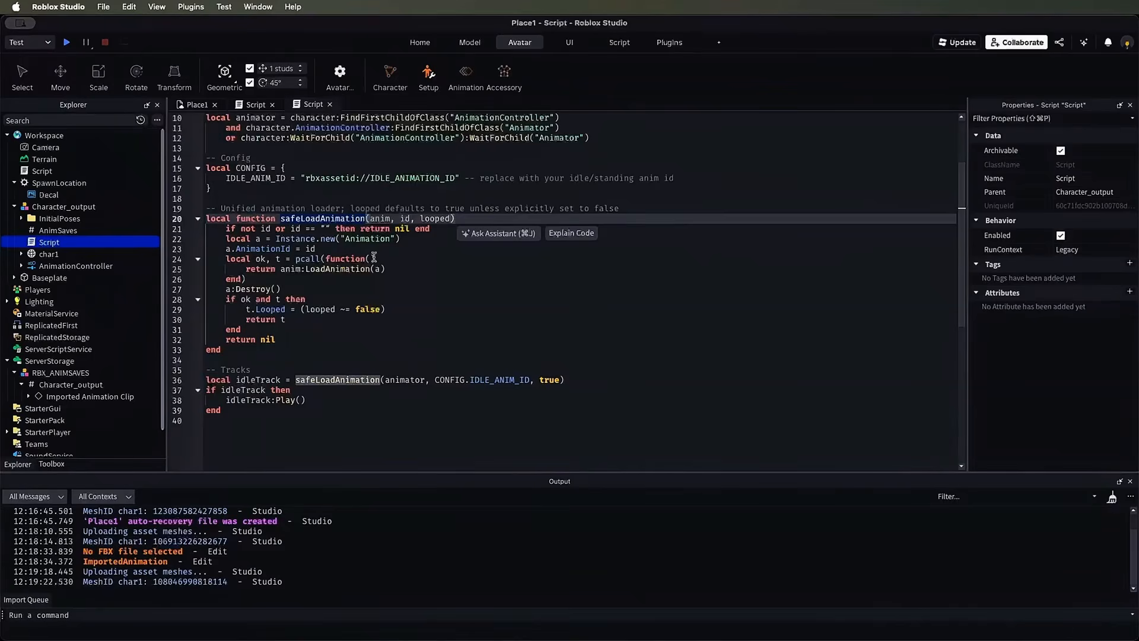
pyautogui.click(299, 356)
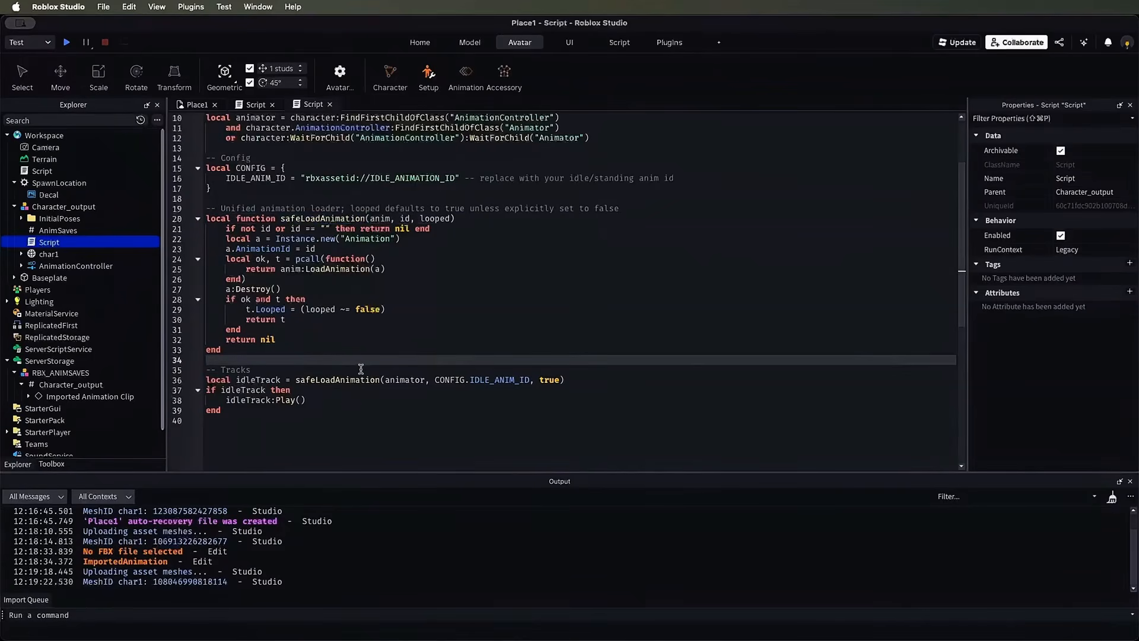
pyautogui.click(385, 178)
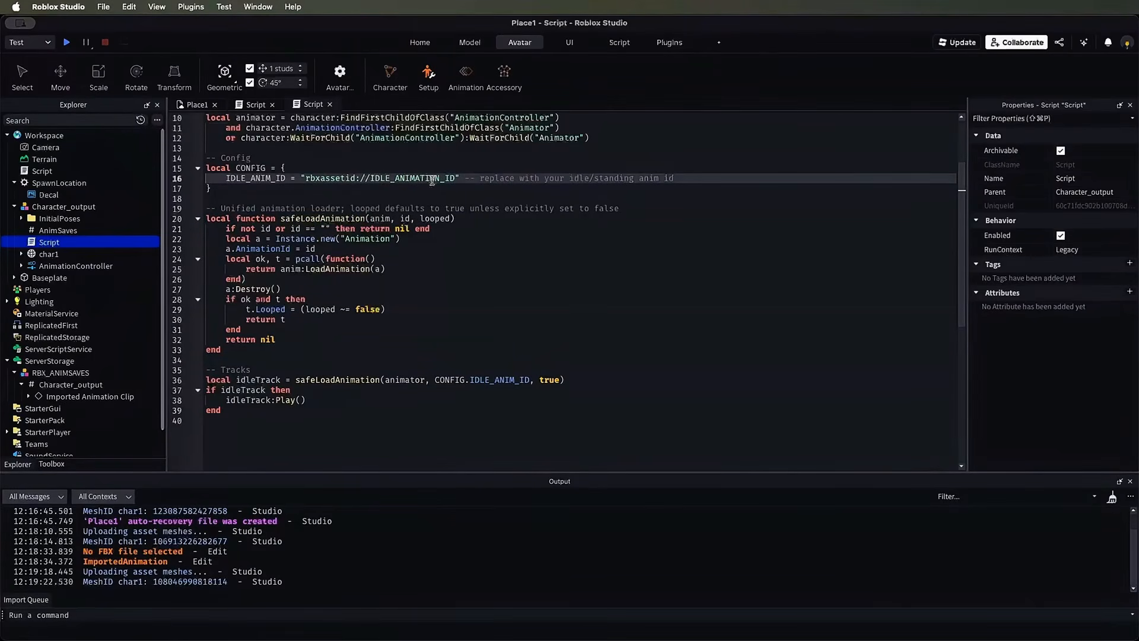
# Step: Open the Workspace script and copy the idle animation ID from its comment line
pyautogui.click(42, 172)
pyautogui.click(41, 172)
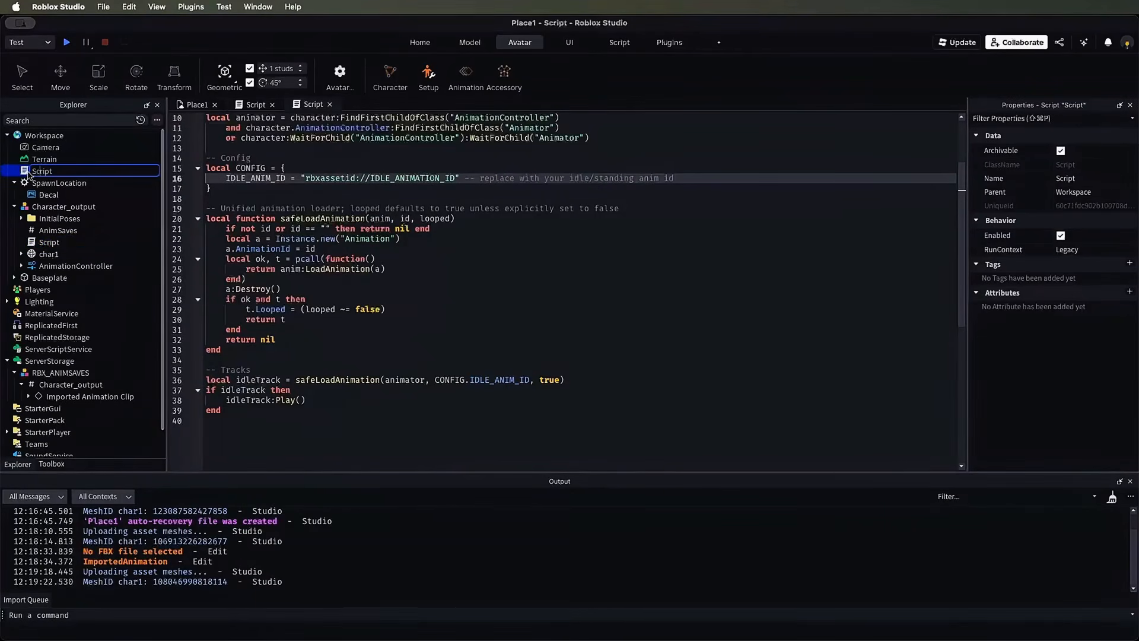
pyautogui.click(28, 172)
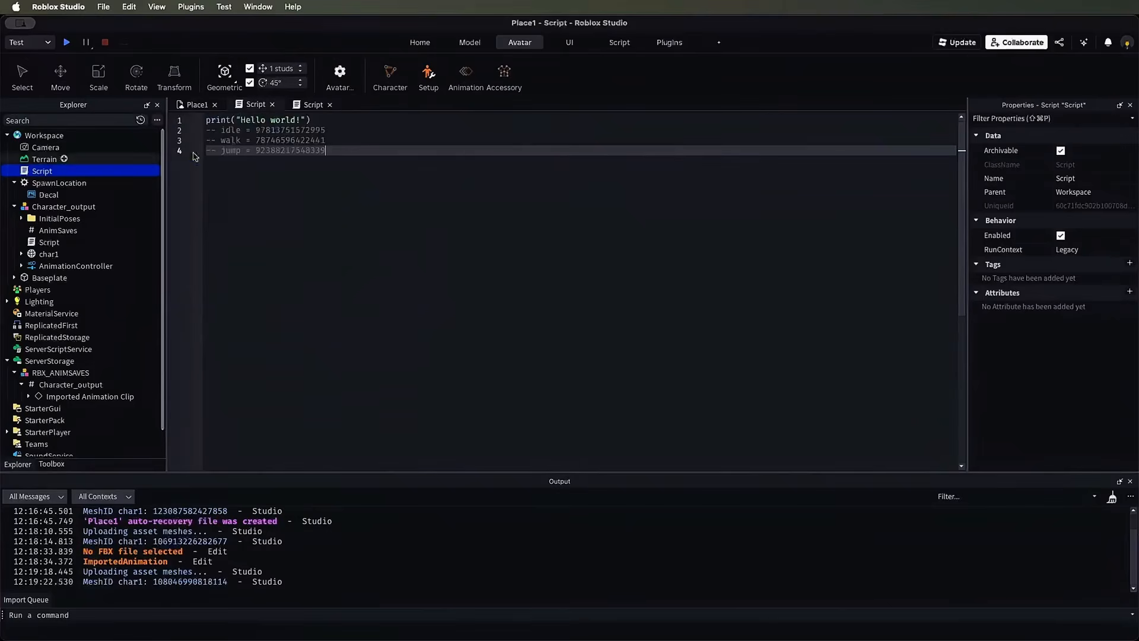
pyautogui.click(282, 128)
pyautogui.doubleClick(274, 128)
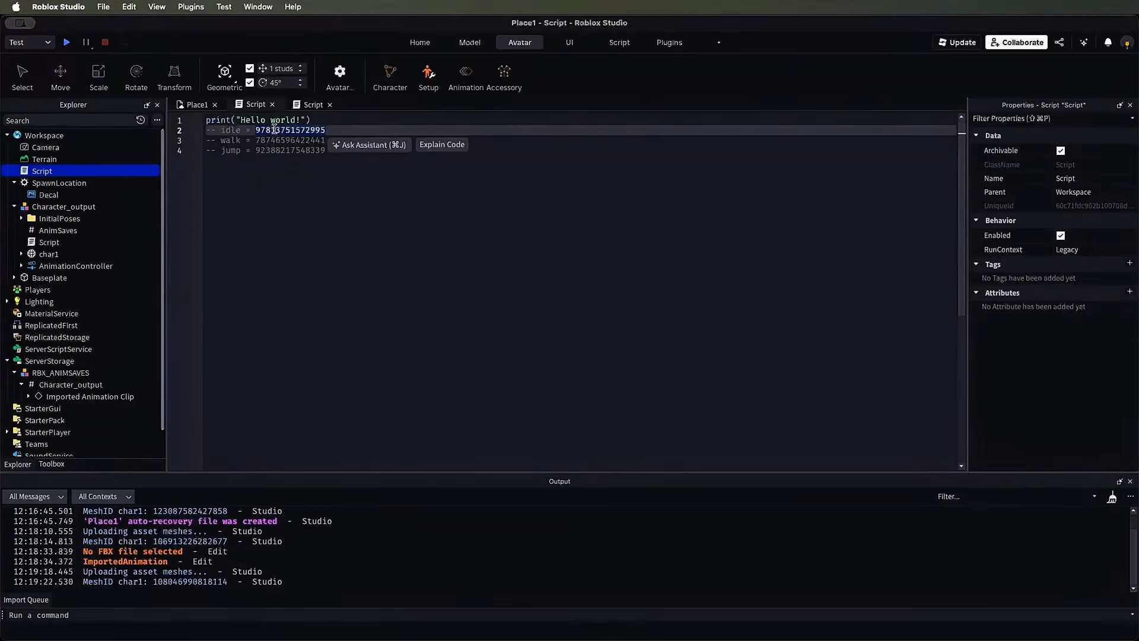
pyautogui.press('super+c')
pyautogui.click(297, 209)
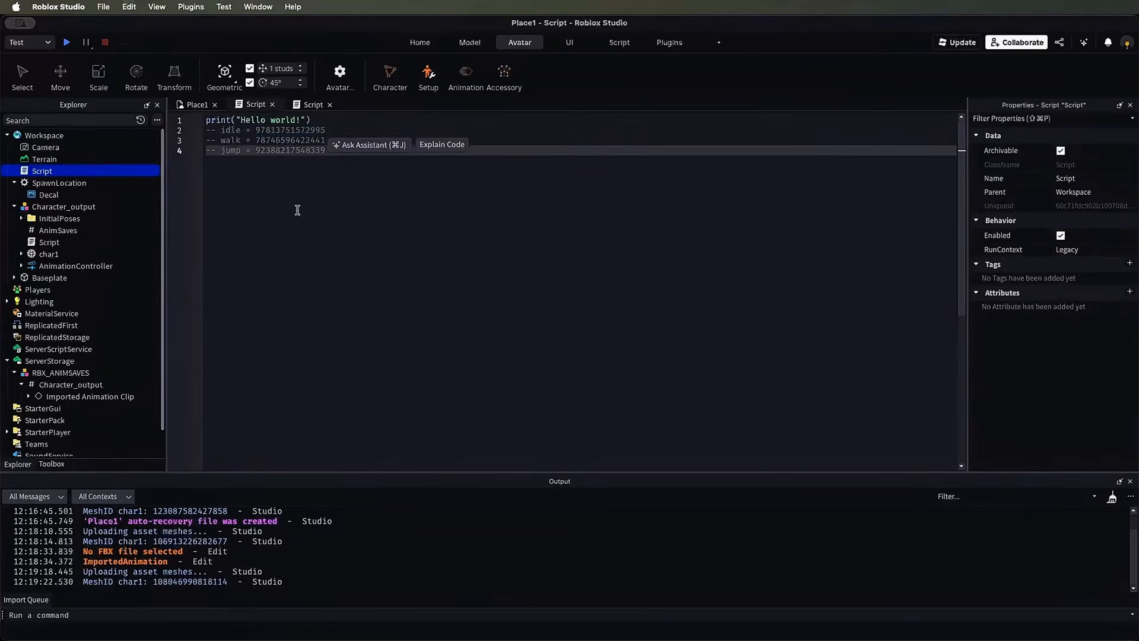
pyautogui.doubleClick(48, 242)
pyautogui.doubleClick(386, 177)
pyautogui.press('super+v')
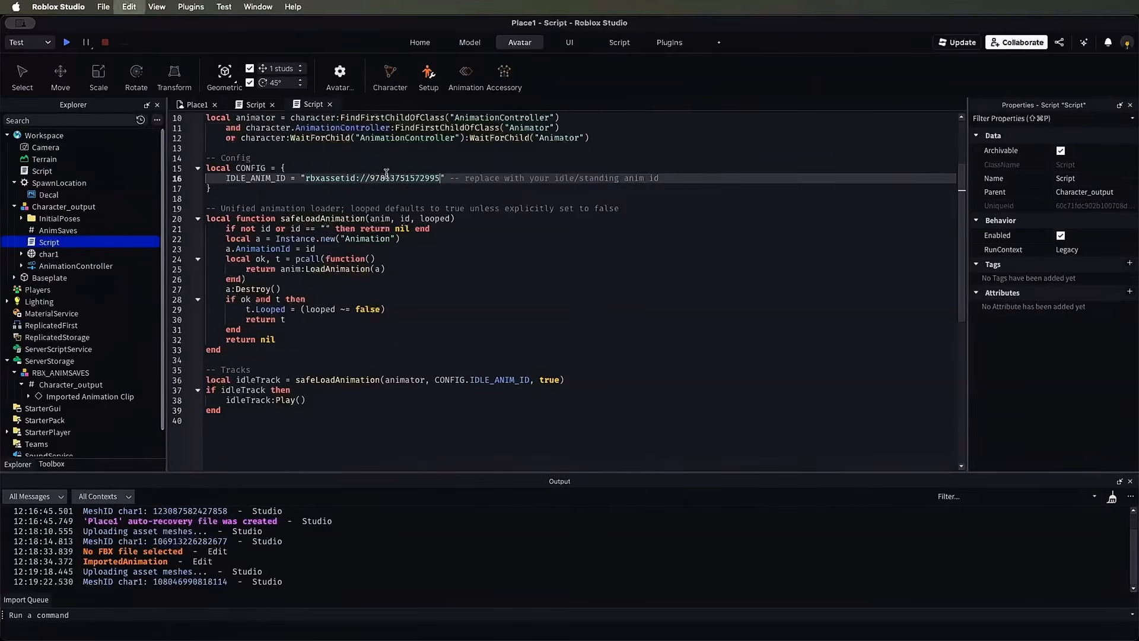
pyautogui.moveTo(449, 178); pyautogui.dragTo(672, 181)
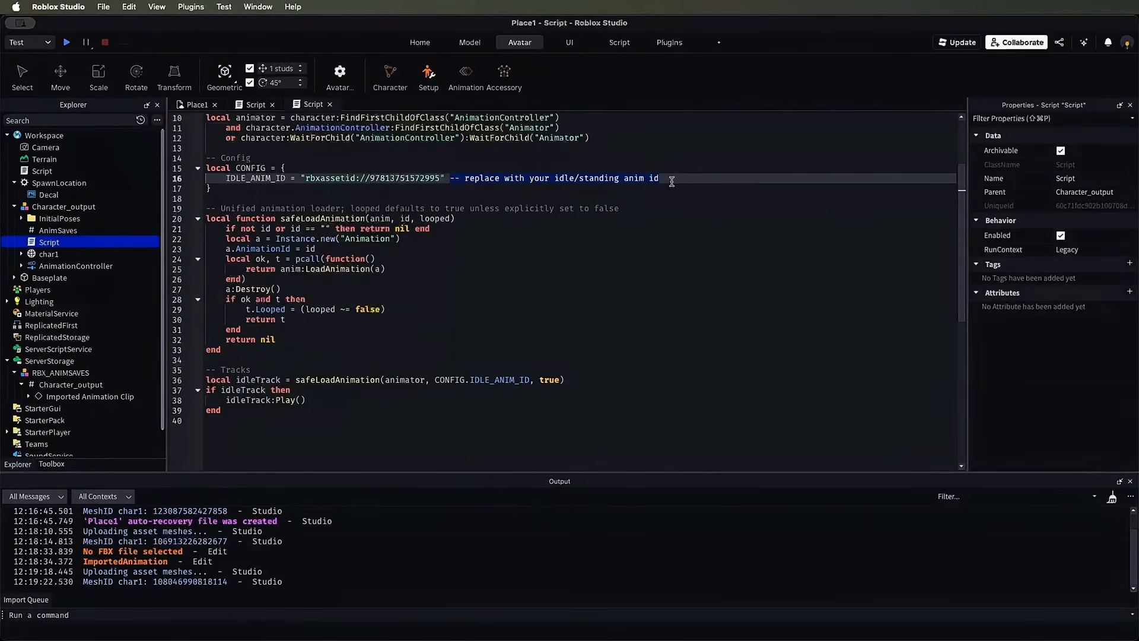
pyautogui.press('BackSpace')
pyautogui.press('BackSpace')
pyautogui.scroll(2, 671, 181)
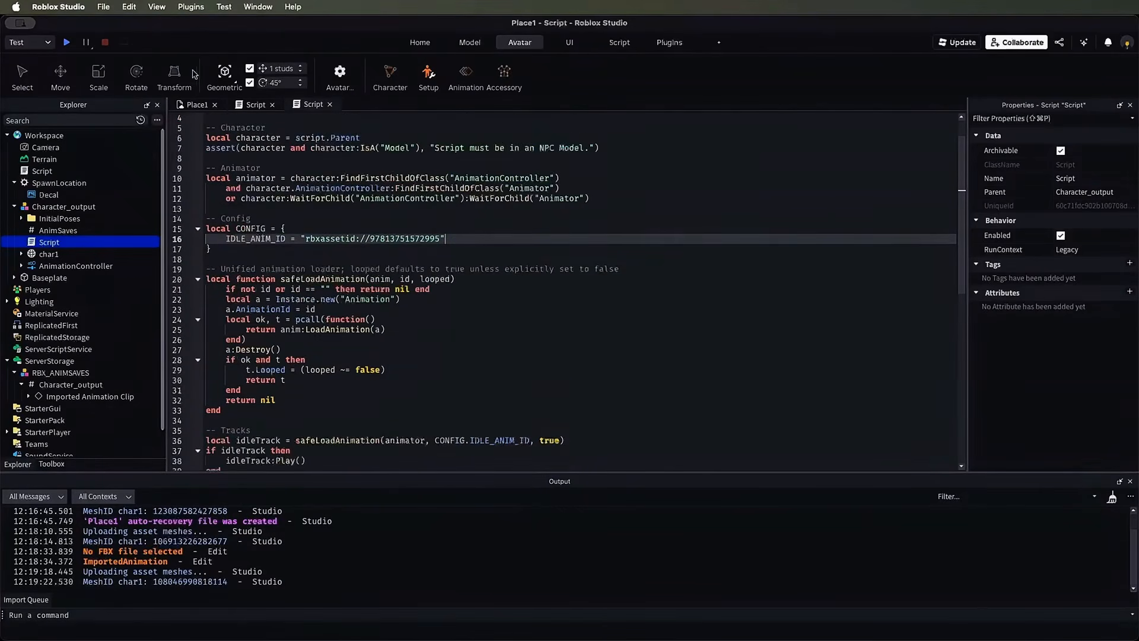
# Step: Playtest the place, walk the avatar around the NPC to check its idle animation, and stop the test
pyautogui.click(66, 42)
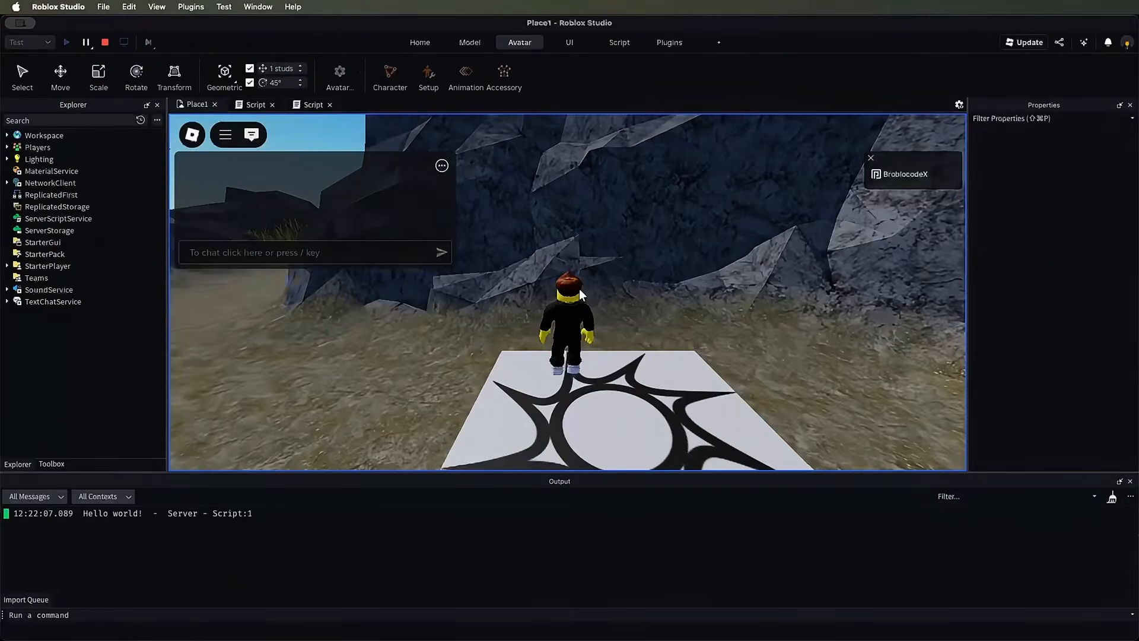
pyautogui.moveTo(622, 284); pyautogui.dragTo(623, 283, button='right')
pyautogui.press('w')
pyautogui.press('d')
pyautogui.press('s')
pyautogui.press('a')
pyautogui.press('w')
pyautogui.press('a')
pyautogui.press('w')
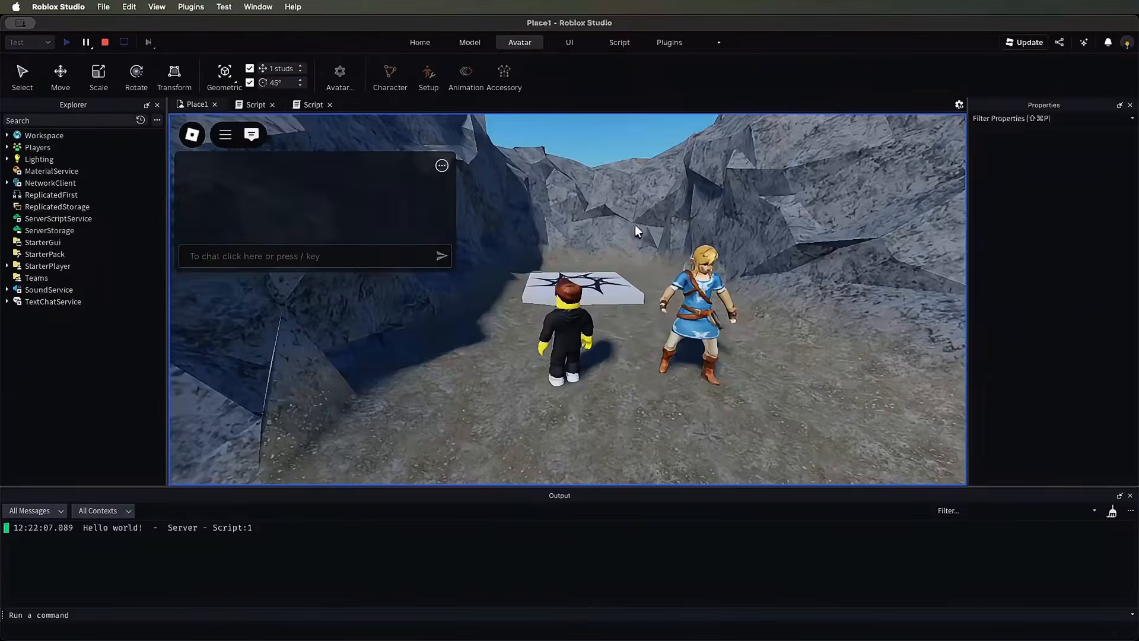
pyautogui.moveTo(634, 224); pyautogui.dragTo(635, 224, button='right')
pyautogui.press('w')
pyautogui.press('w')
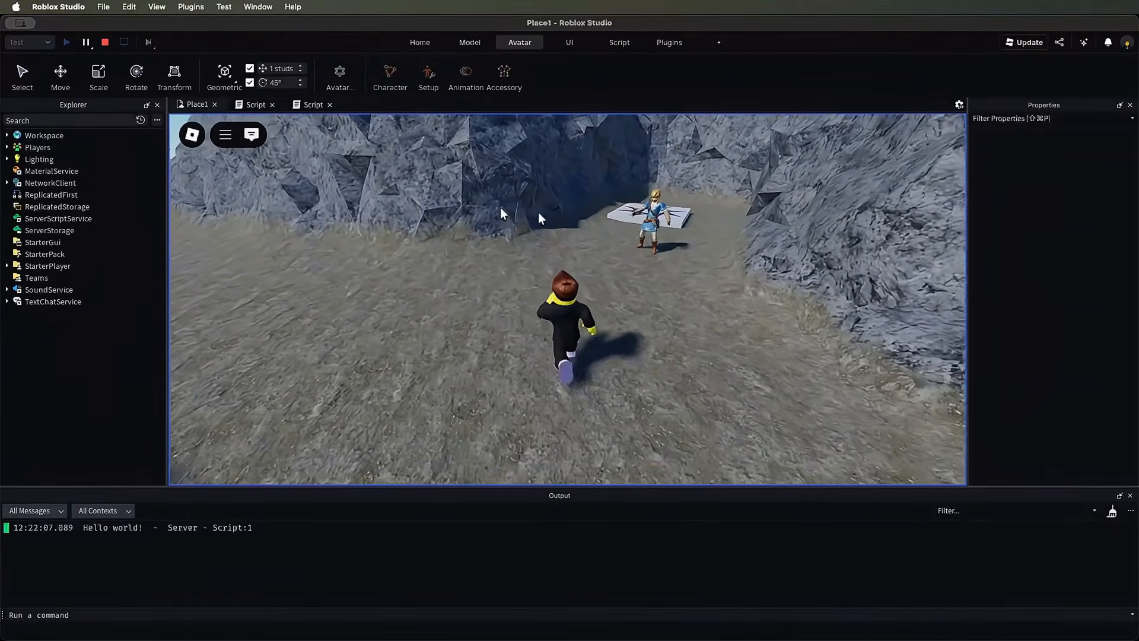
pyautogui.click(105, 42)
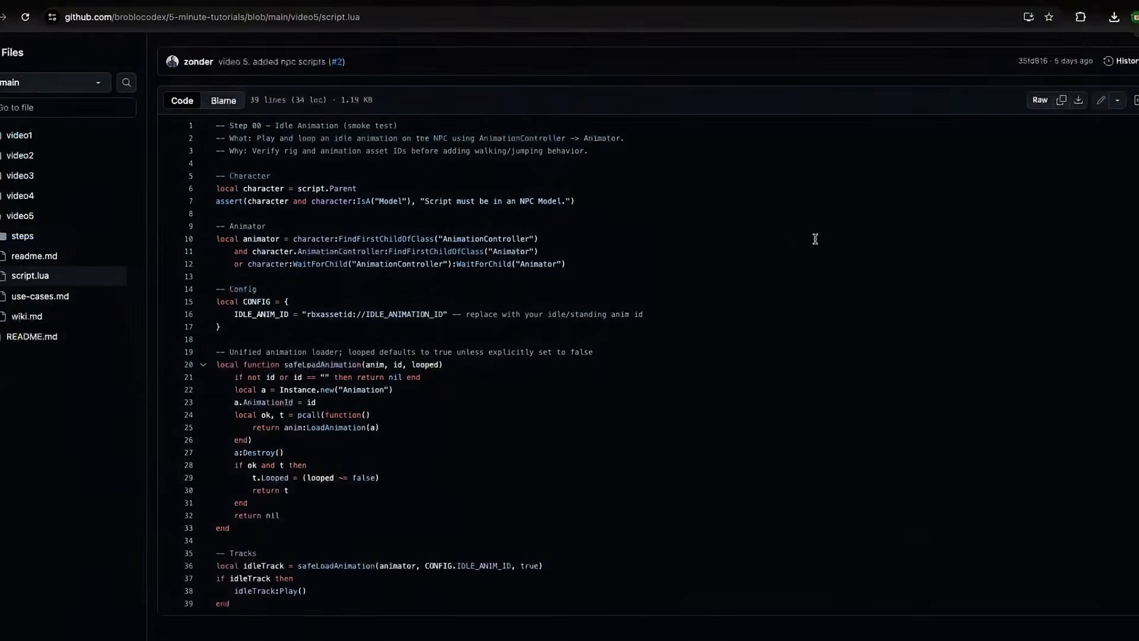
# Step: In the browser, return to the video5 readme and examine the Step 2 Walking instructions, including the Waypoints folder requirement
pyautogui.hotkey('alt', 'Left')
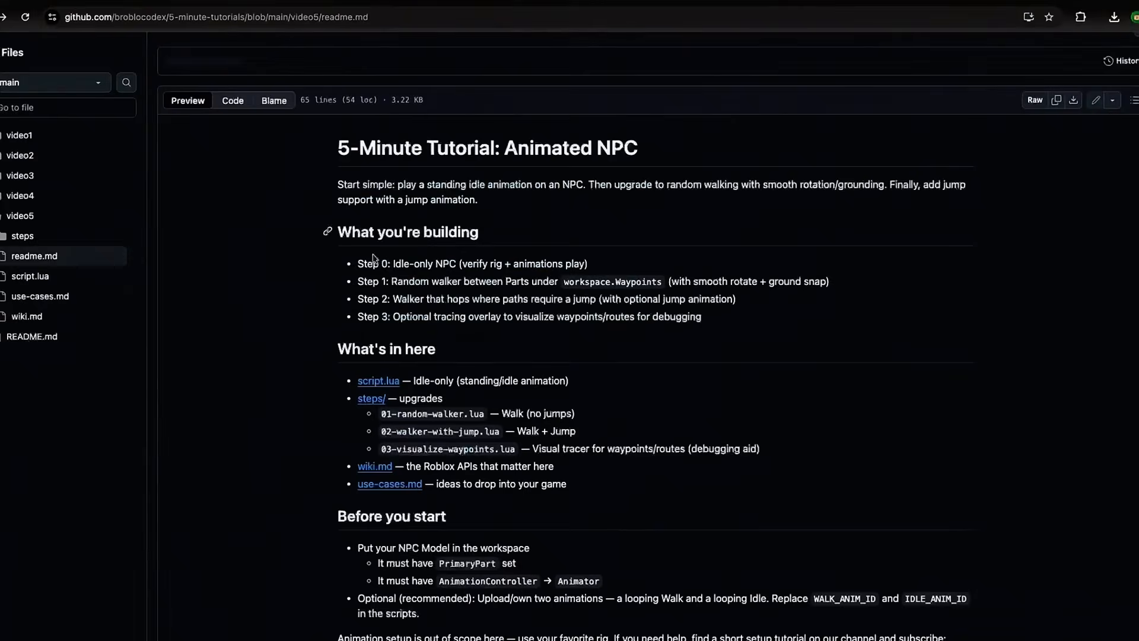
pyautogui.scroll(-7, 557, 409)
pyautogui.scroll(-1, 454, 458)
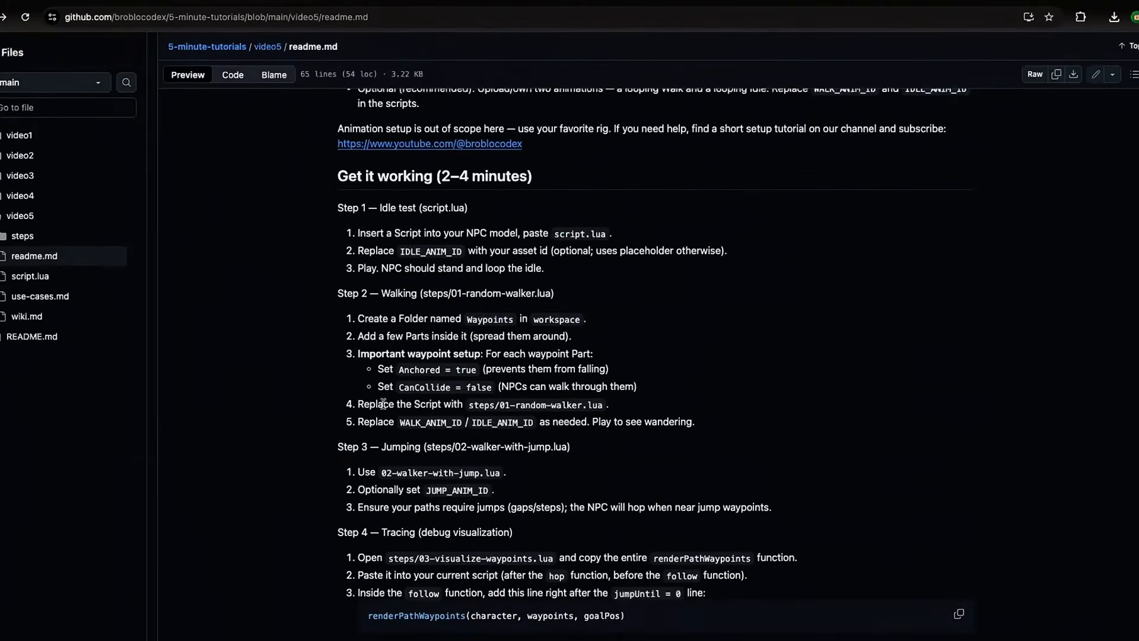
pyautogui.doubleClick(401, 295)
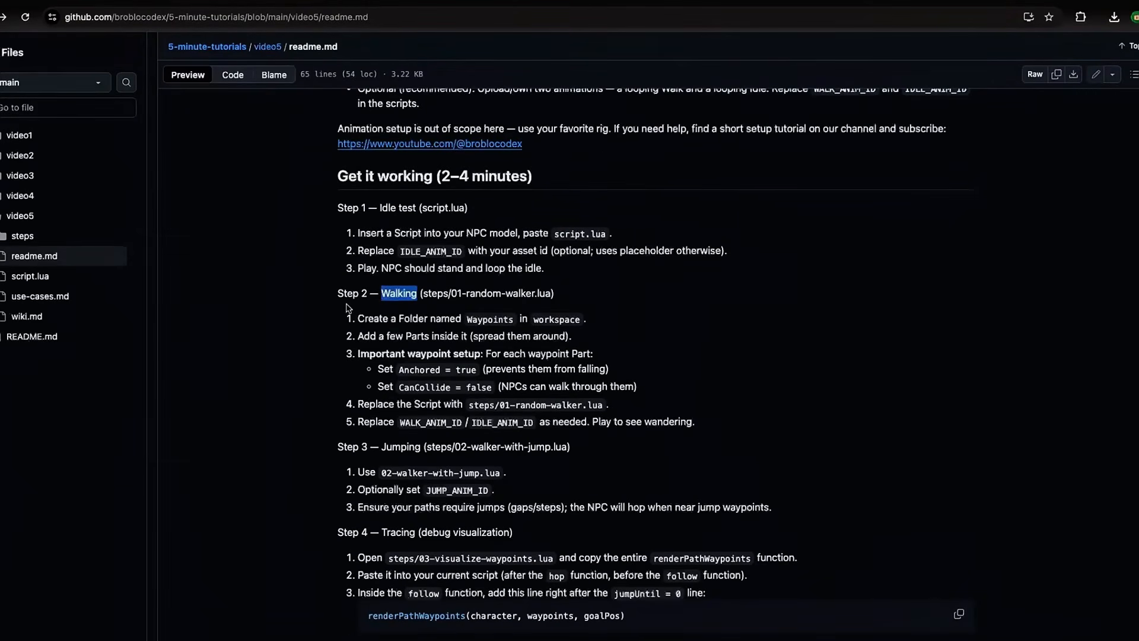
pyautogui.click(535, 292)
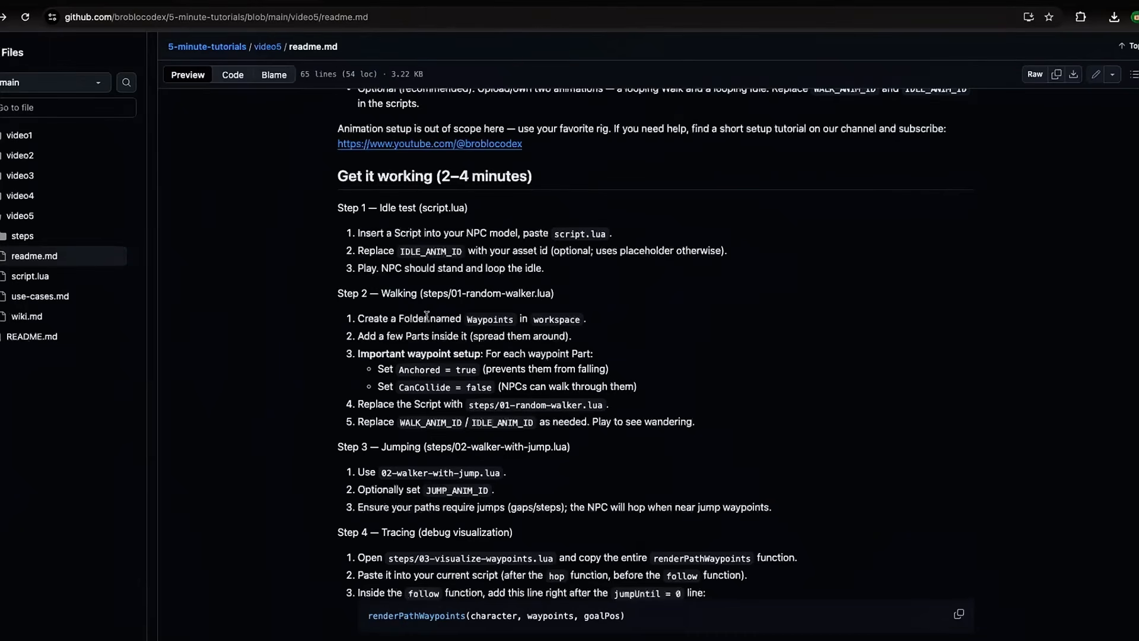
pyautogui.doubleClick(485, 320)
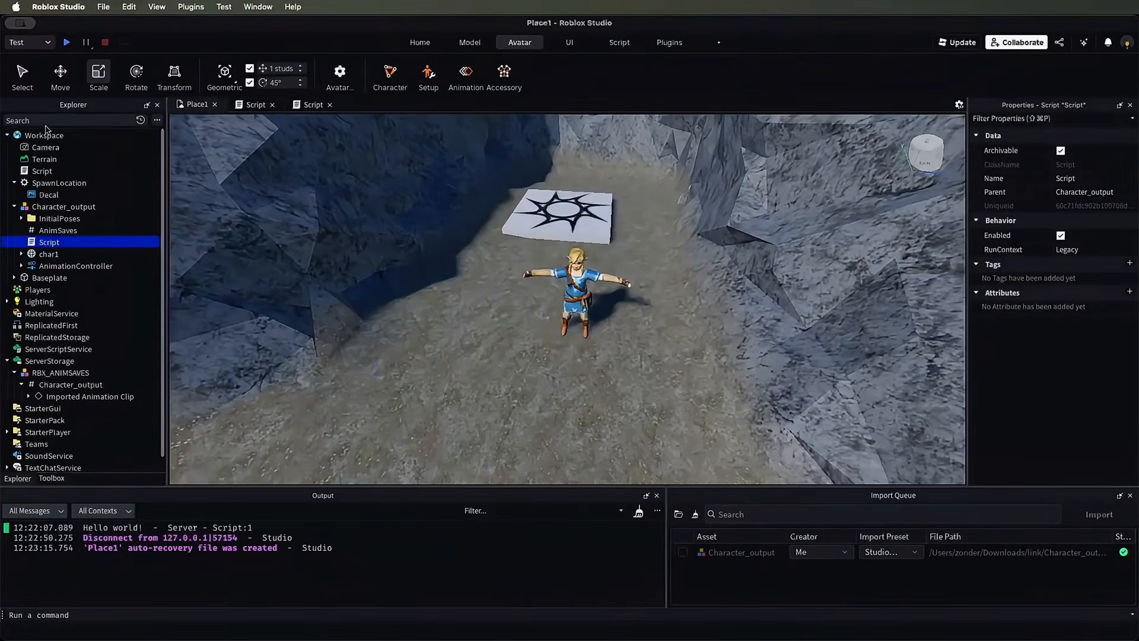
# Step: Back in Roblox Studio, add a folder to Workspace and rename it Waypoints
pyautogui.click(70, 136)
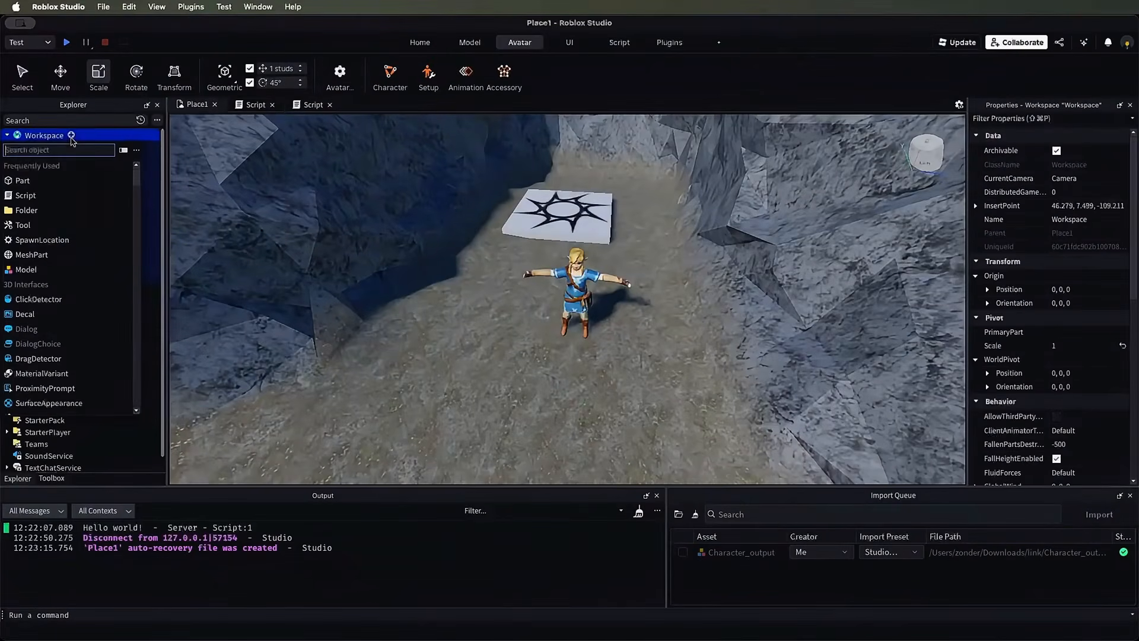
pyautogui.click(34, 212)
pyautogui.rightClick(47, 172)
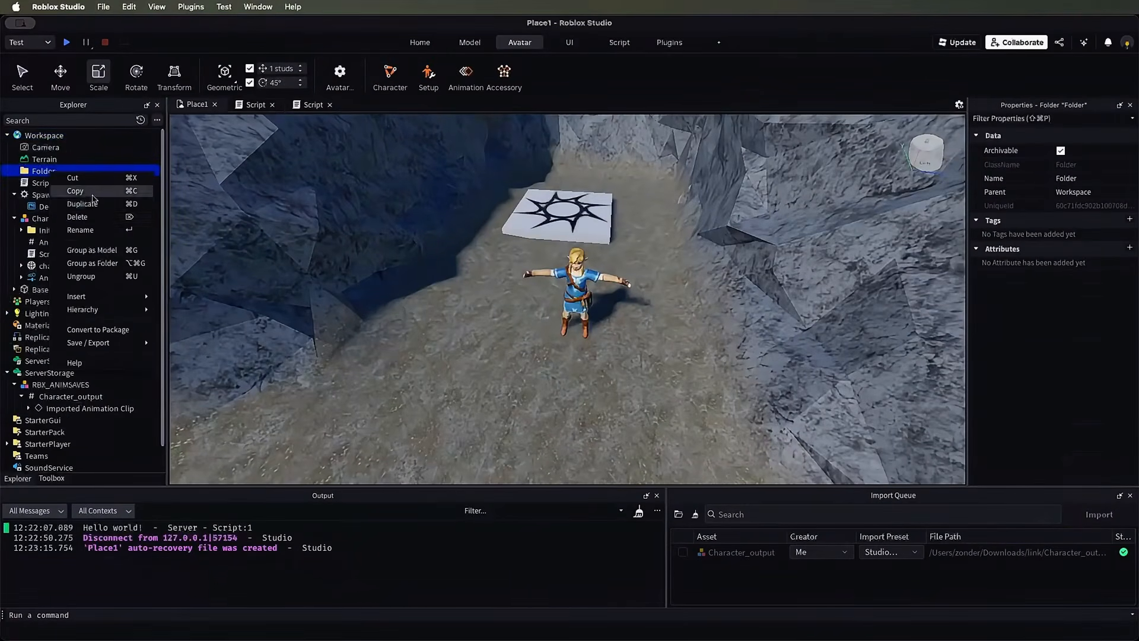
pyautogui.click(88, 232)
pyautogui.write('Waypoints')
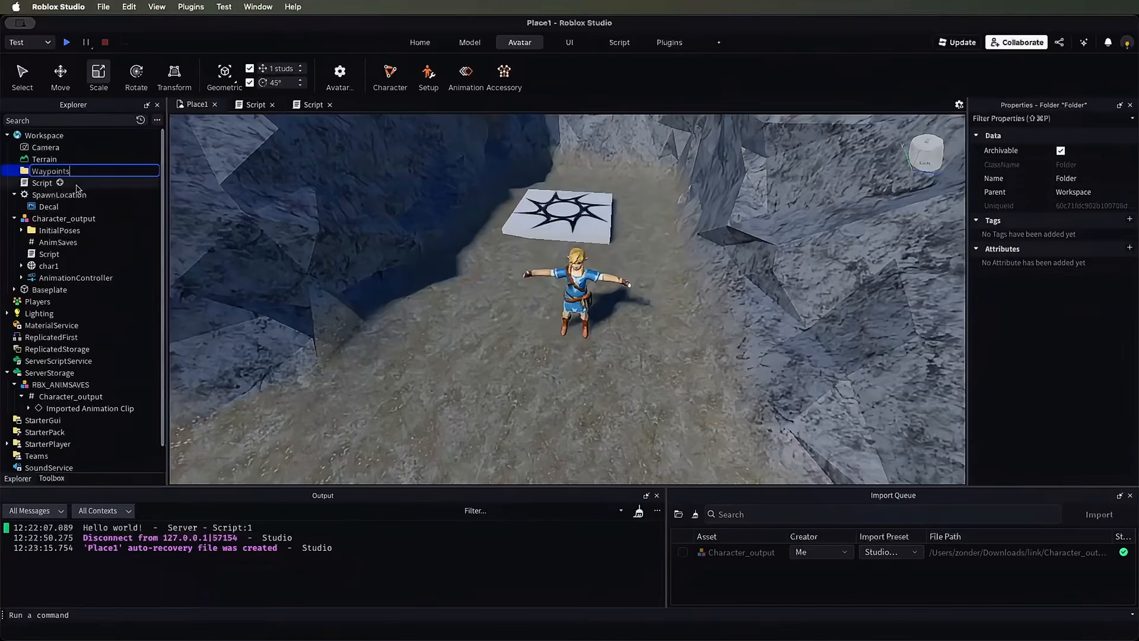
pyautogui.click(36, 161)
# Step: Insert a Part into the Waypoints folder and place it on the ground near the character
pyautogui.click(44, 171)
pyautogui.click(78, 172)
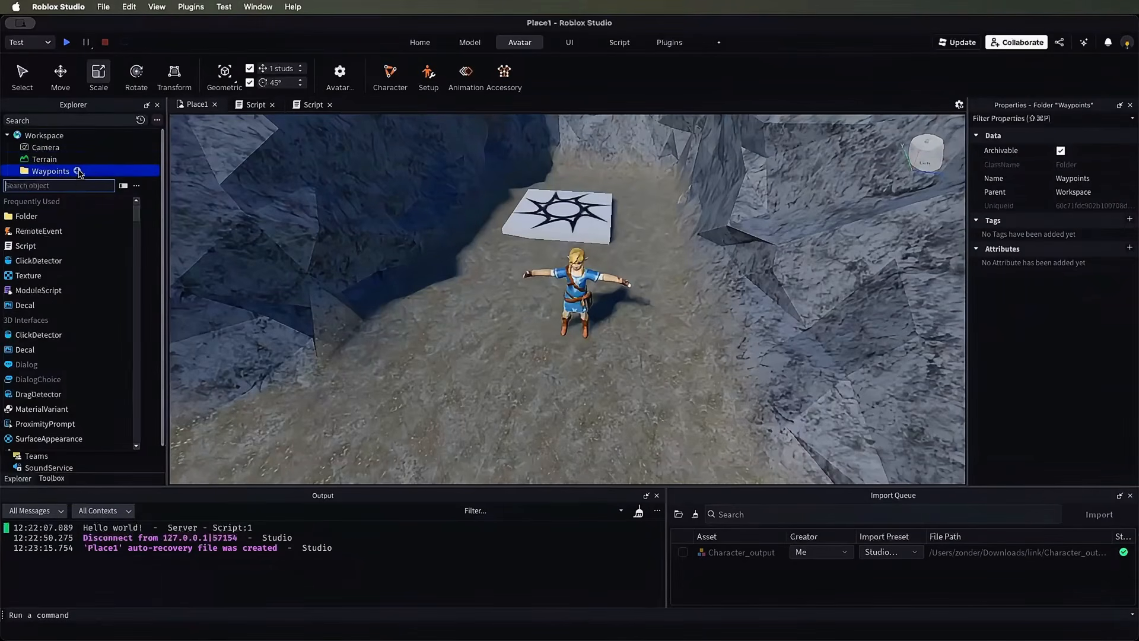
pyautogui.write('part')
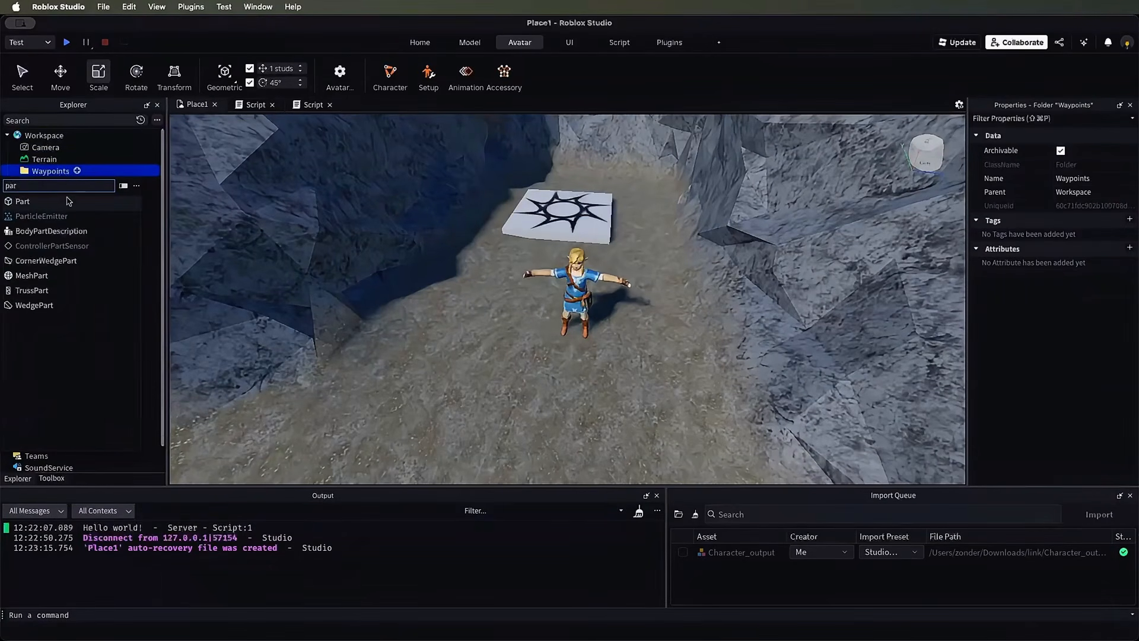
pyautogui.click(68, 202)
pyautogui.moveTo(554, 257); pyautogui.dragTo(472, 389)
# Step: Turn off CanCollide for the waypoint part and anchor it
pyautogui.scroll(-5, 1091, 368)
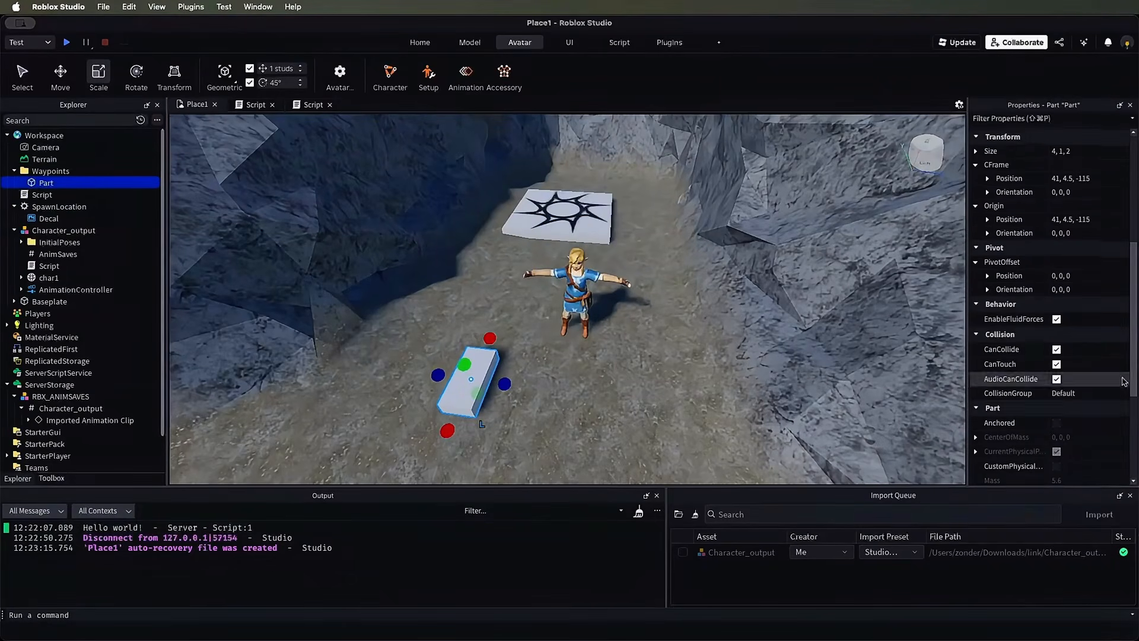
pyautogui.click(1056, 350)
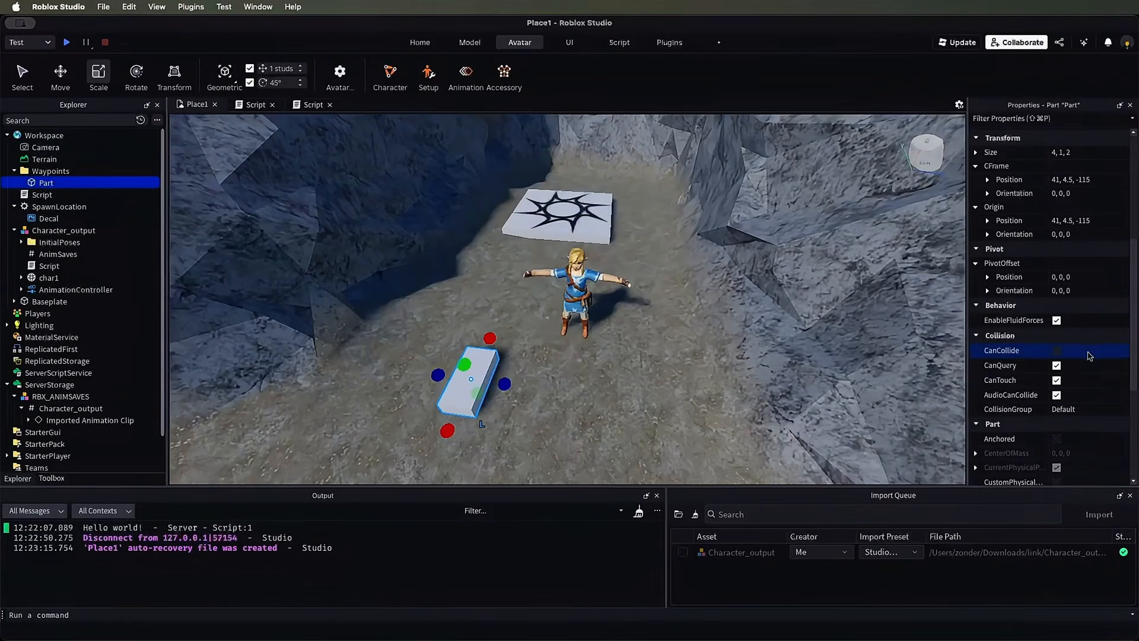
pyautogui.moveTo(1133, 357); pyautogui.dragTo(1131, 254)
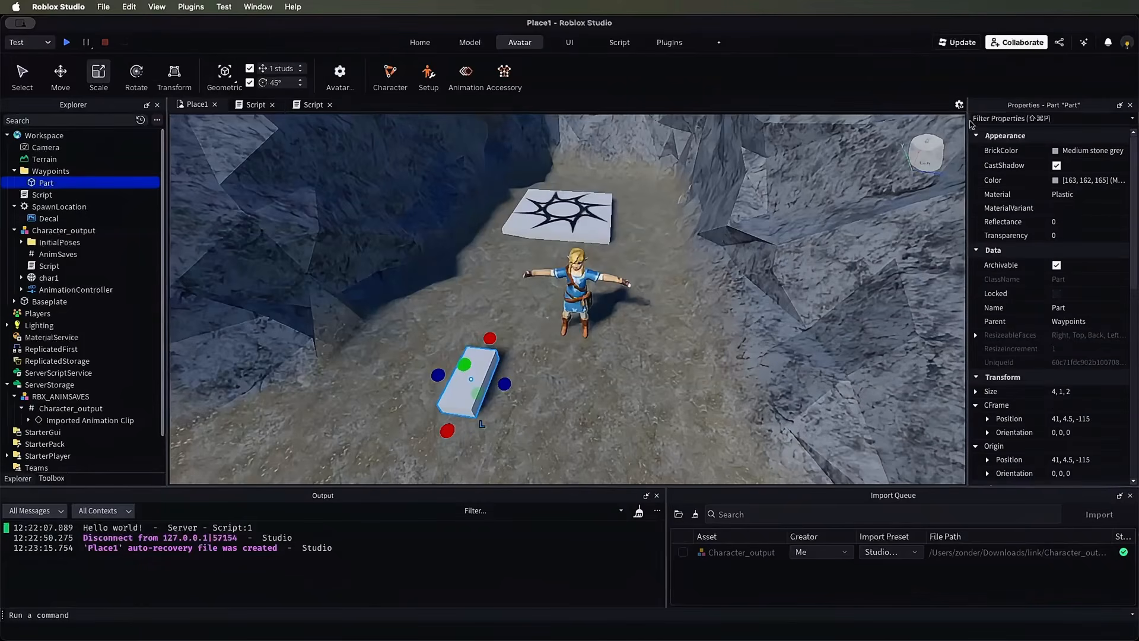
pyautogui.click(431, 47)
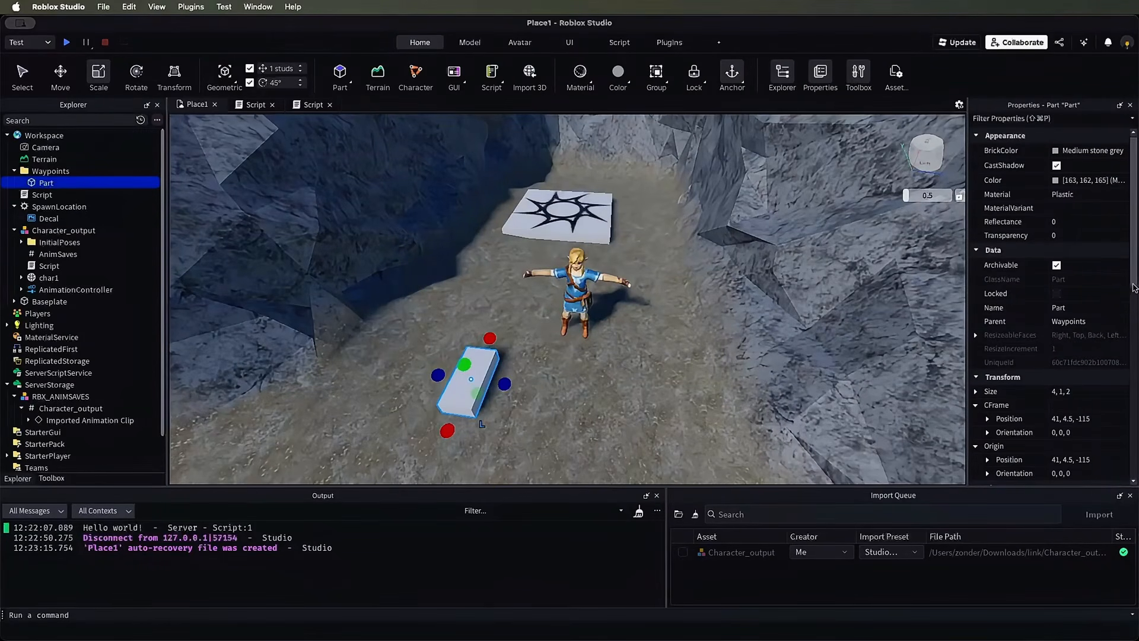
# Step: Set the waypoint part's Transparency to 0.5 and shorten it to a size of 2, 1, 2
pyautogui.scroll(-1, 1134, 289)
pyautogui.moveTo(1134, 289); pyautogui.dragTo(1134, 282)
pyautogui.click(1078, 236)
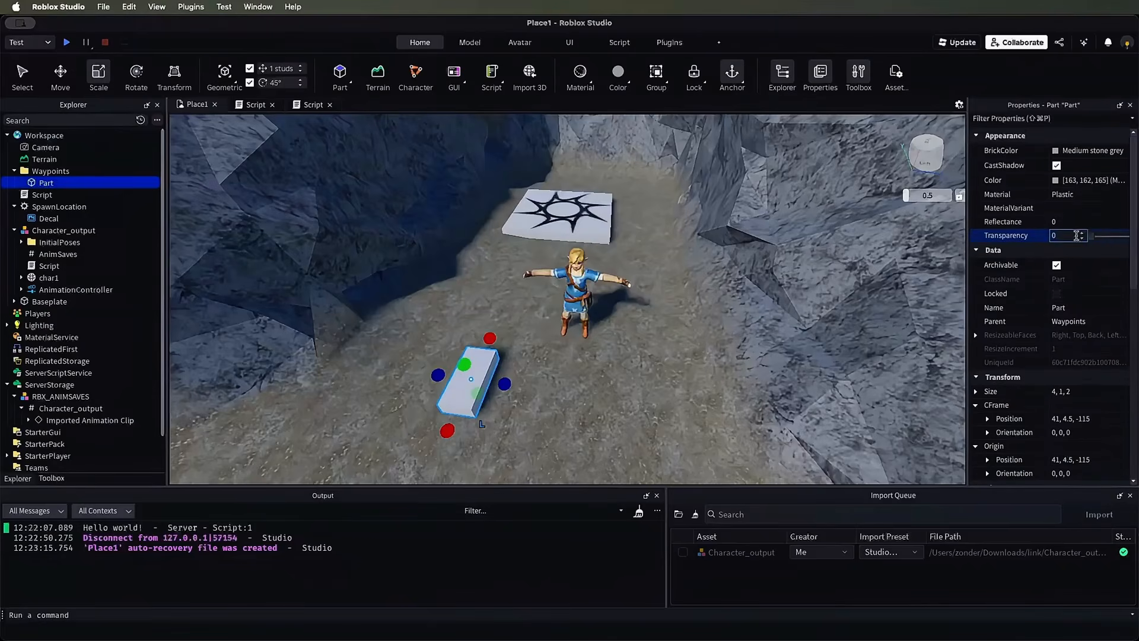
pyautogui.moveTo(1091, 237); pyautogui.dragTo(1107, 238)
pyautogui.moveTo(755, 310); pyautogui.dragTo(658, 323, button='right')
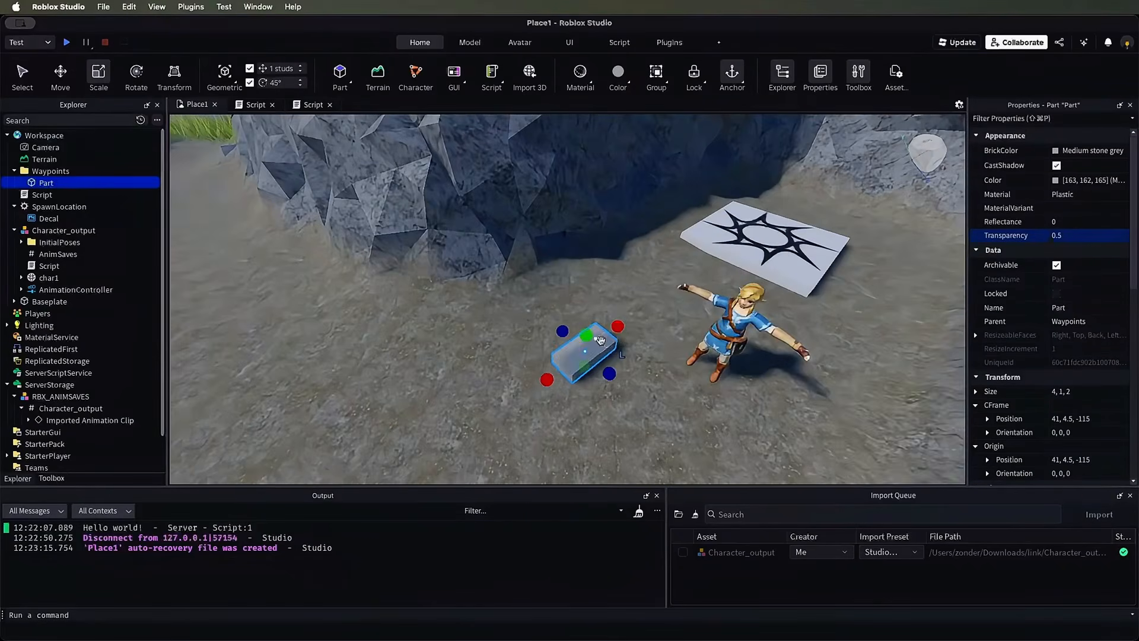
pyautogui.moveTo(620, 328); pyautogui.dragTo(601, 344)
# Step: Move the waypoint part away from the character and create three copies of it spread around the terrain
pyautogui.moveTo(601, 345)
pyautogui.mouseDown(button='right')
pyautogui.moveTo(646, 340)
pyautogui.moveTo(575, 335)
pyautogui.moveTo(614, 334)
pyautogui.mouseUp(button='right')
pyautogui.scroll(-5, 602, 338)
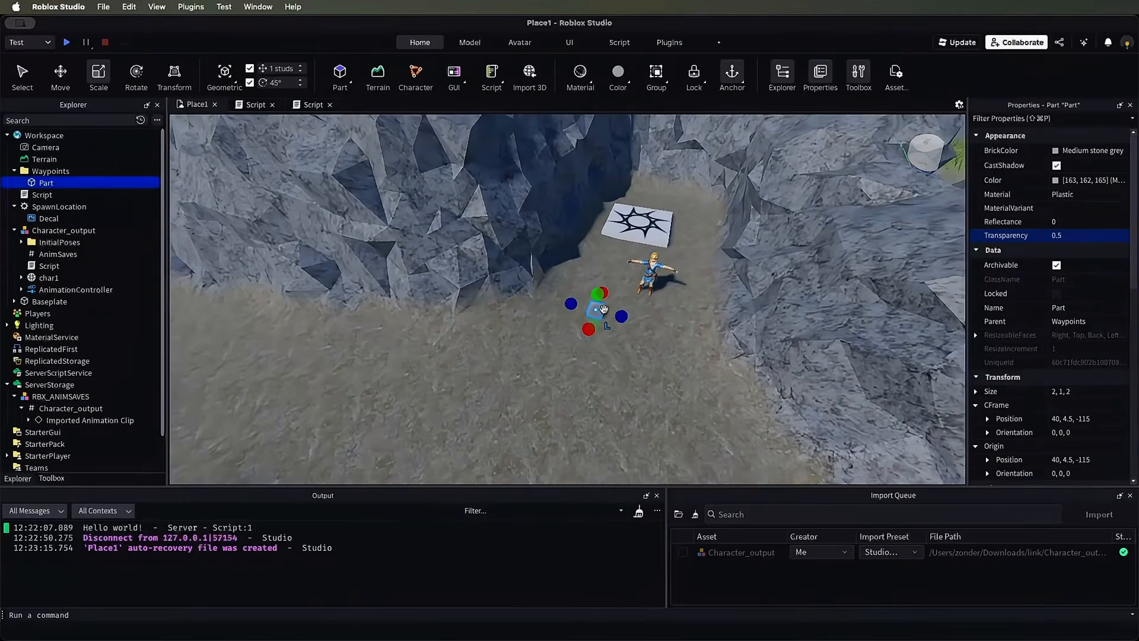
pyautogui.moveTo(604, 308); pyautogui.dragTo(209, 265)
pyautogui.press('super+c')
pyautogui.press('super+v')
pyautogui.press('super+c')
pyautogui.press('super+v')
pyautogui.press('super+c')
pyautogui.press('super+v')
pyautogui.press('w')
pyautogui.moveTo(237, 256); pyautogui.dragTo(209, 265, button='right')
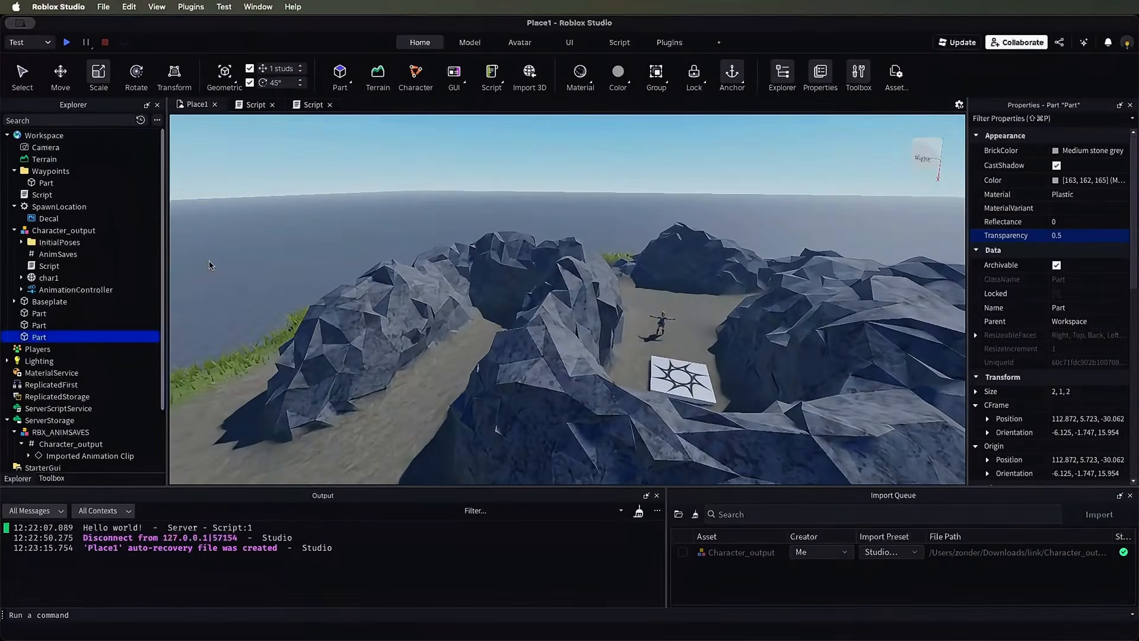
# Step: Move the three copied parts into the Waypoints folder and check where the individual waypoints lie
pyautogui.keyDown('shift'); pyautogui.click(39, 314); pyautogui.keyUp('shift')
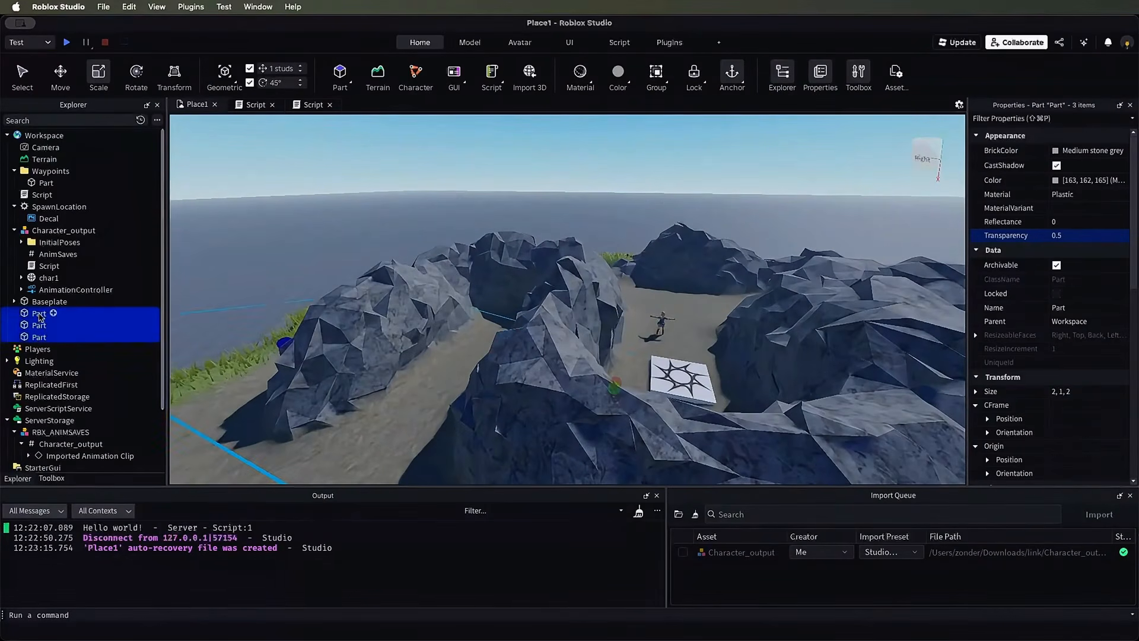
pyautogui.moveTo(41, 317); pyautogui.dragTo(52, 172)
pyautogui.click(41, 188)
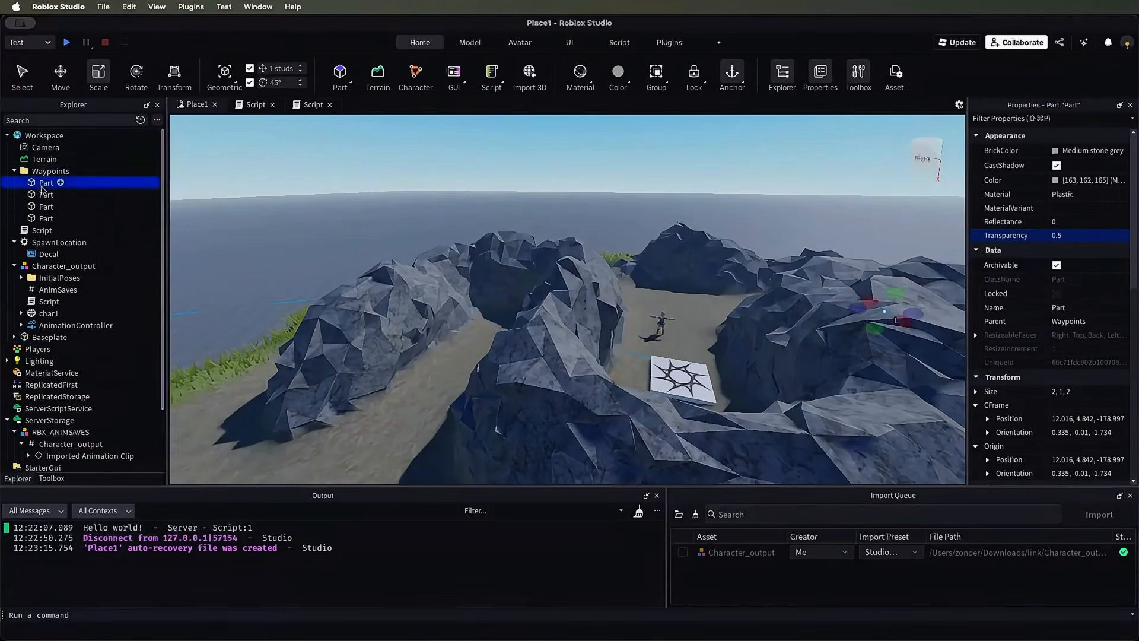
pyautogui.click(43, 194)
pyautogui.click(45, 206)
pyautogui.moveTo(315, 236); pyautogui.dragTo(571, 265, button='right')
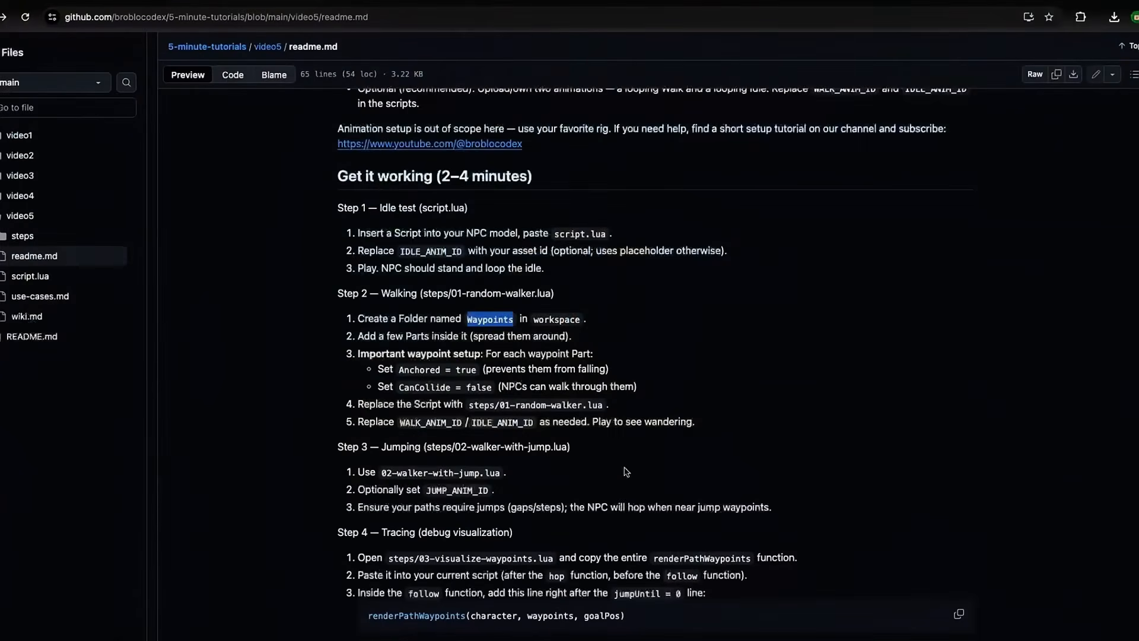
# Step: In the browser, open 01-random-walker.lua from the video5 steps folder and copy its entire code
pyautogui.click(624, 472)
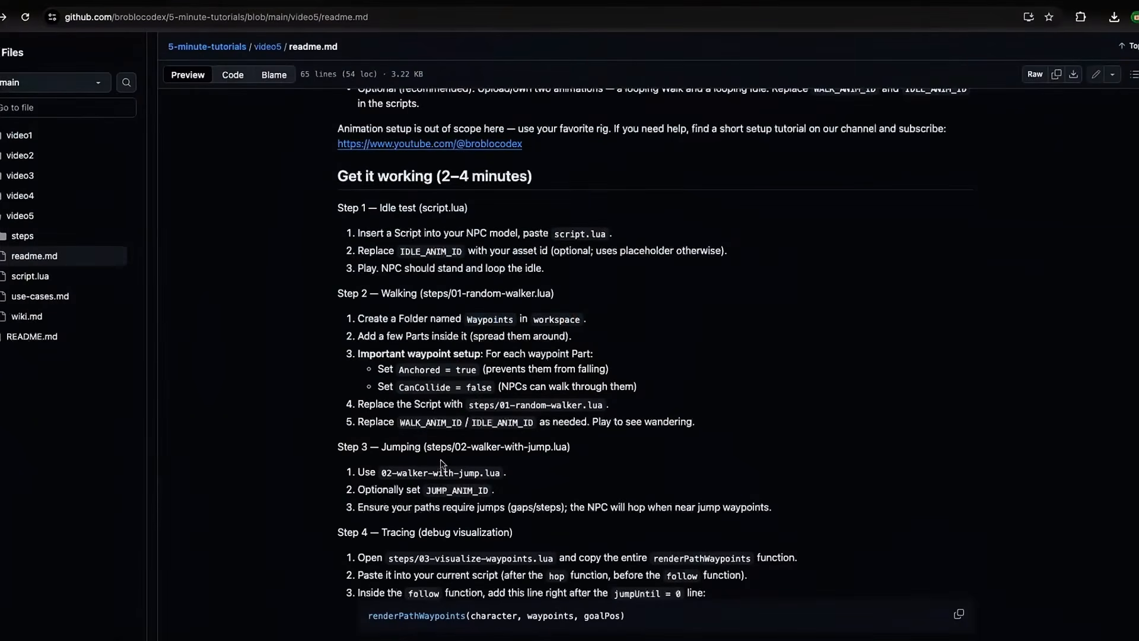
pyautogui.click(529, 407)
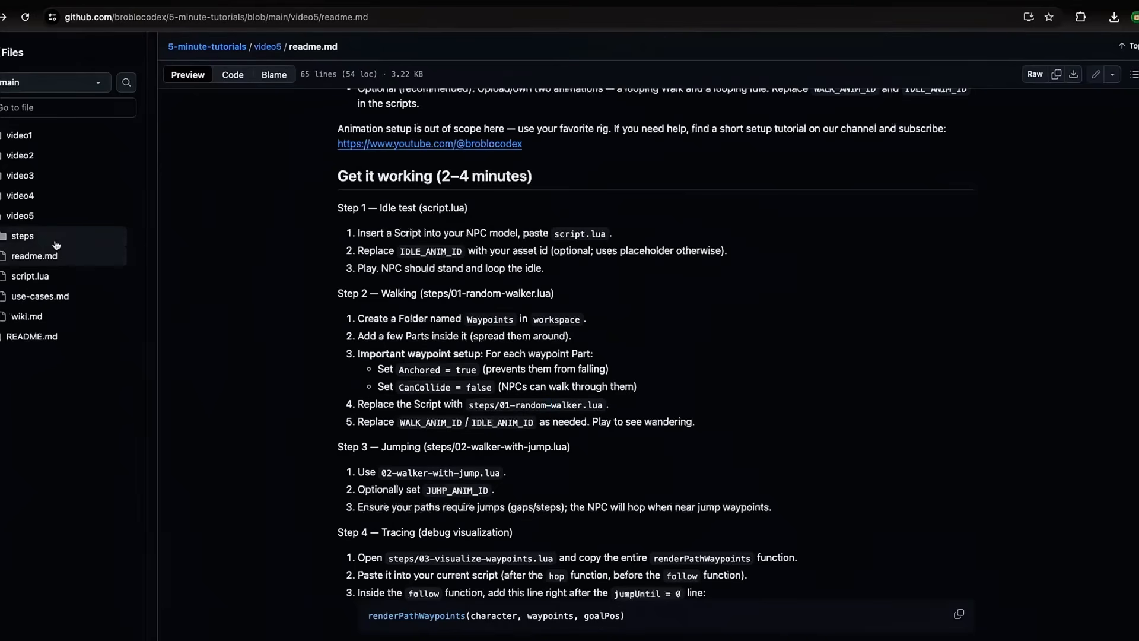
pyautogui.click(3, 237)
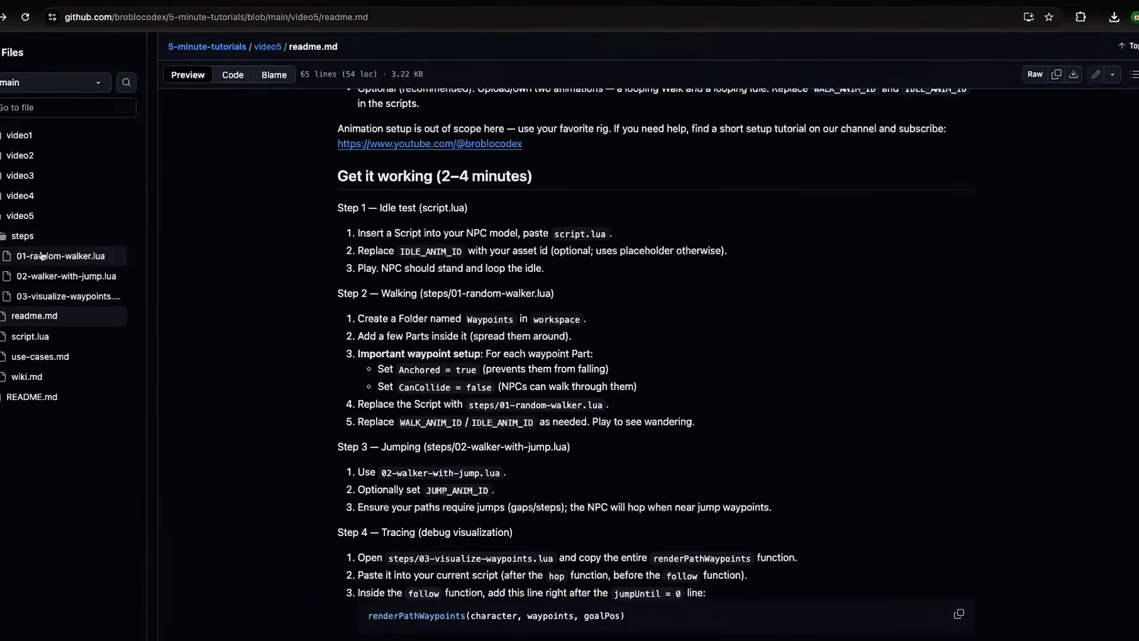
pyautogui.click(62, 258)
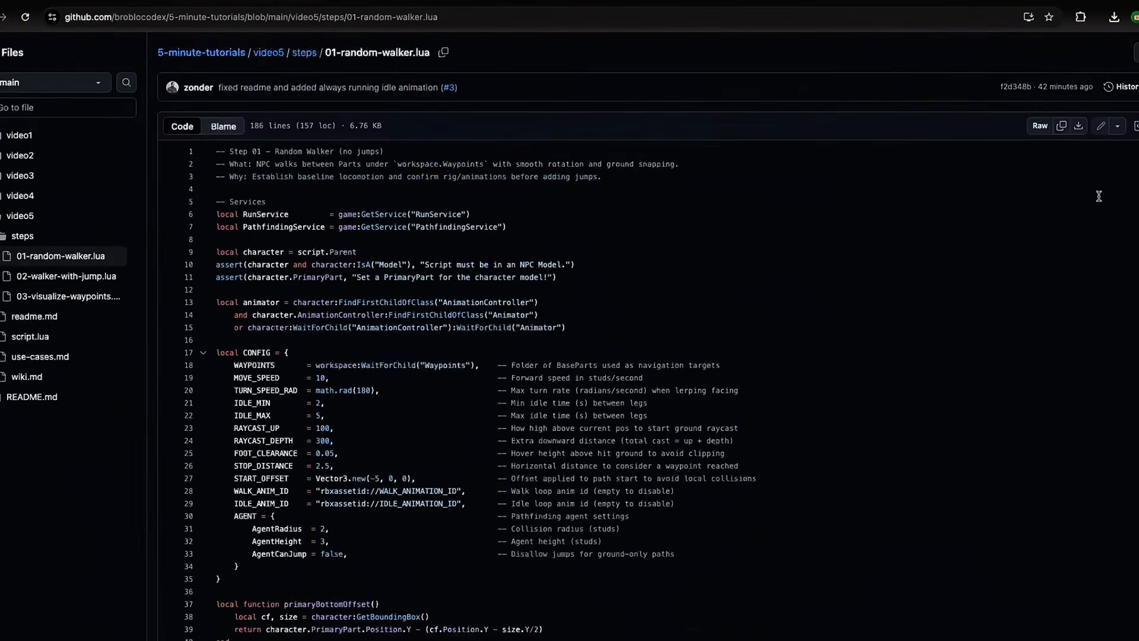
pyautogui.click(1061, 126)
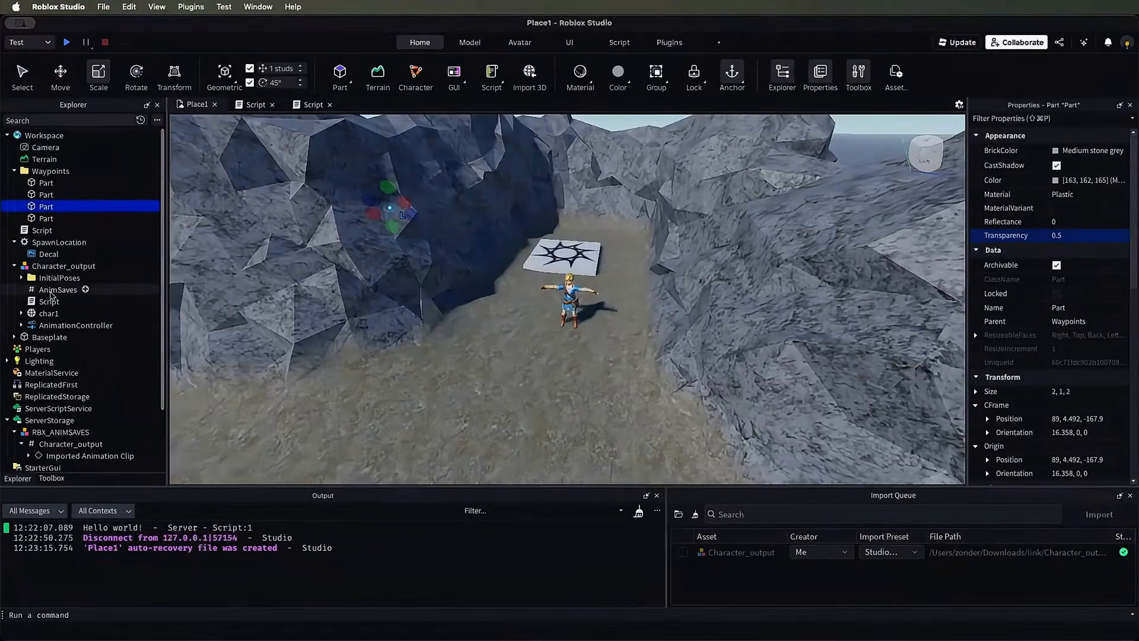
# Step: Back in Roblox Studio, replace all code in the Character_output script with the copied random walker code
pyautogui.doubleClick(49, 301)
pyautogui.scroll(2, 511, 363)
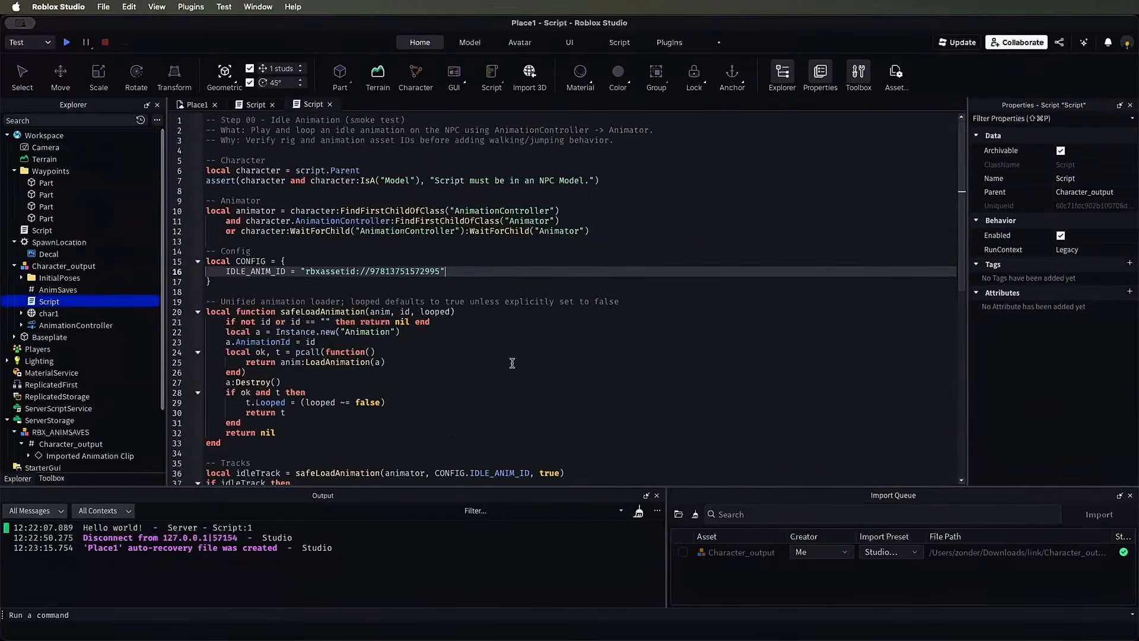
pyautogui.scroll(-5, 462, 388)
pyautogui.moveTo(461, 372); pyautogui.dragTo(206, 62)
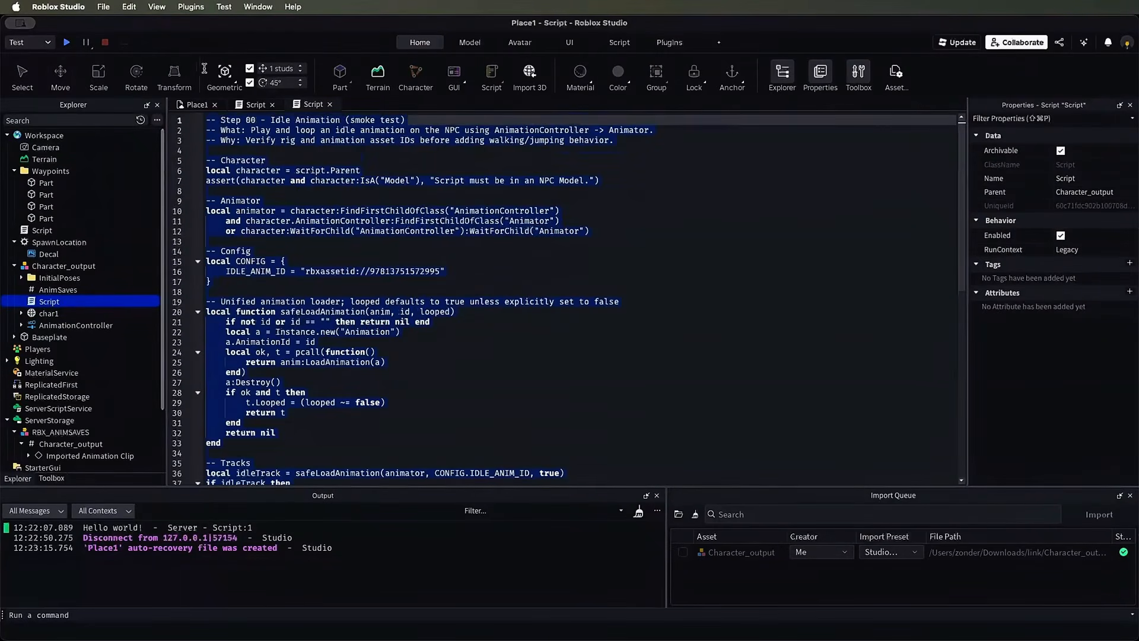
pyautogui.press('BackSpace')
pyautogui.press('super+v')
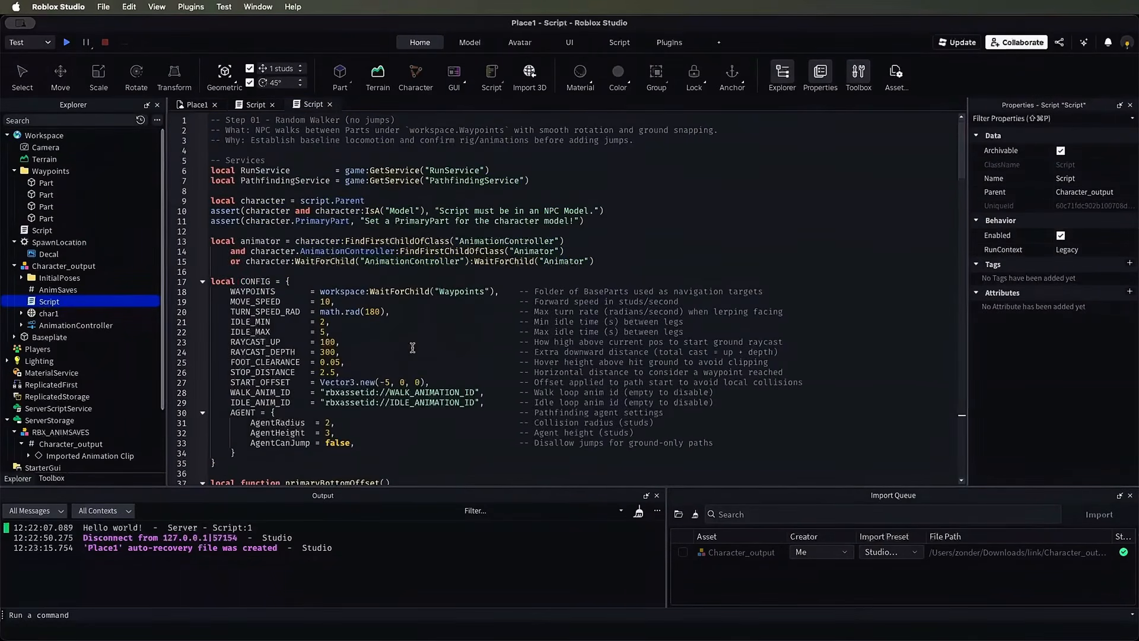
pyautogui.click(438, 392)
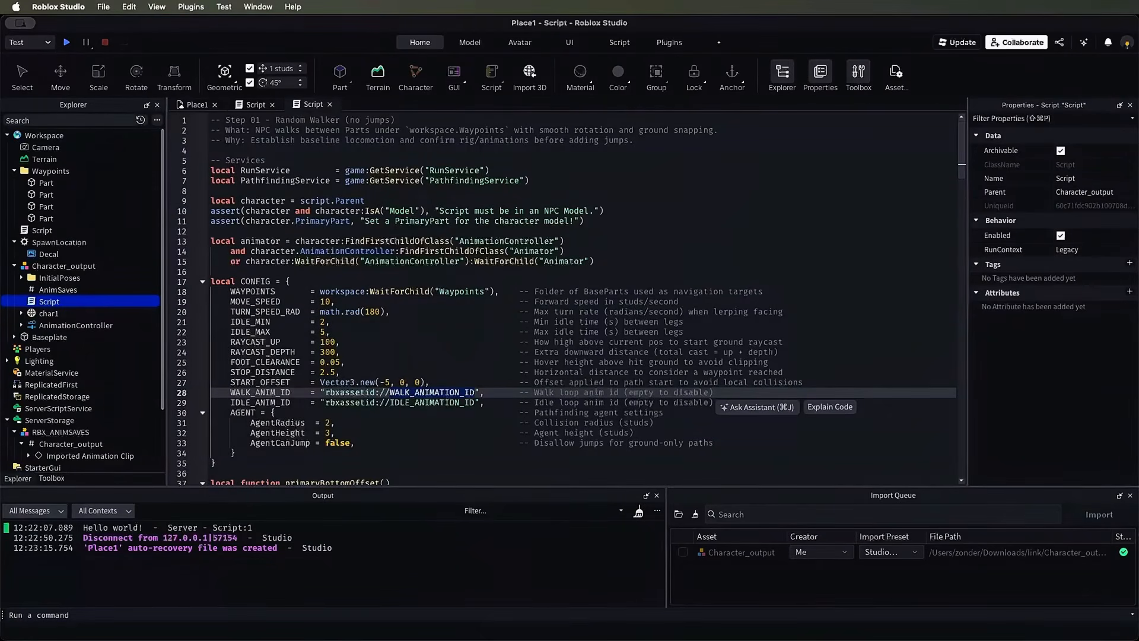
pyautogui.doubleClick(41, 230)
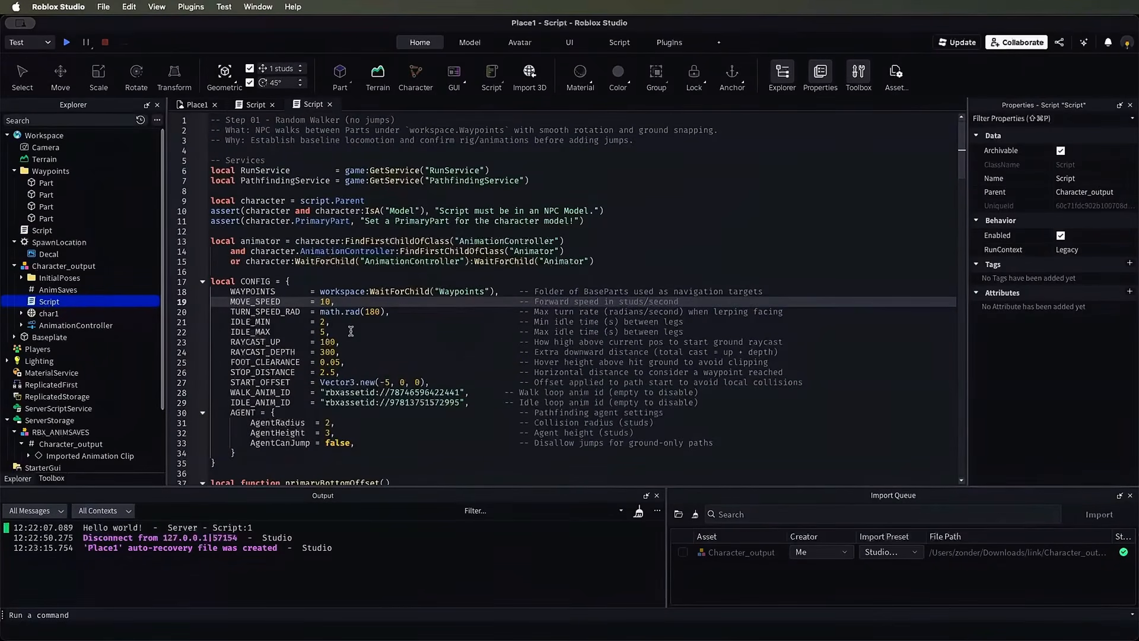
# Step: Examine the random walker script from its CONFIG values through animation loading, waypoint picking and path following to the main loop
pyautogui.scroll(-4, 350, 331)
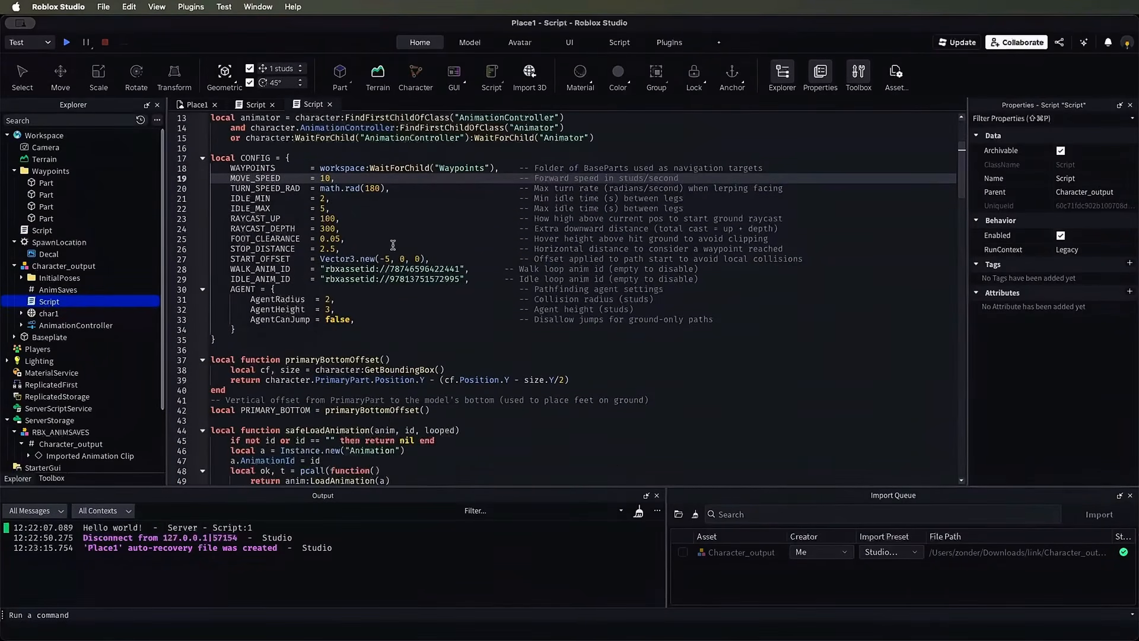
pyautogui.scroll(-10, 382, 315)
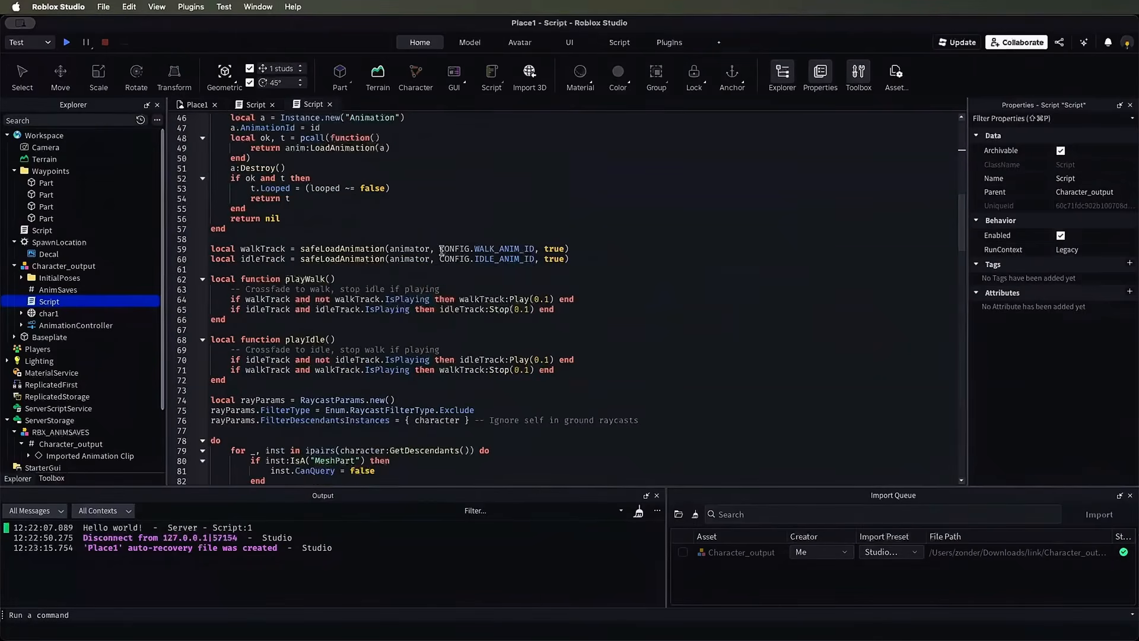
pyautogui.scroll(-3, 409, 294)
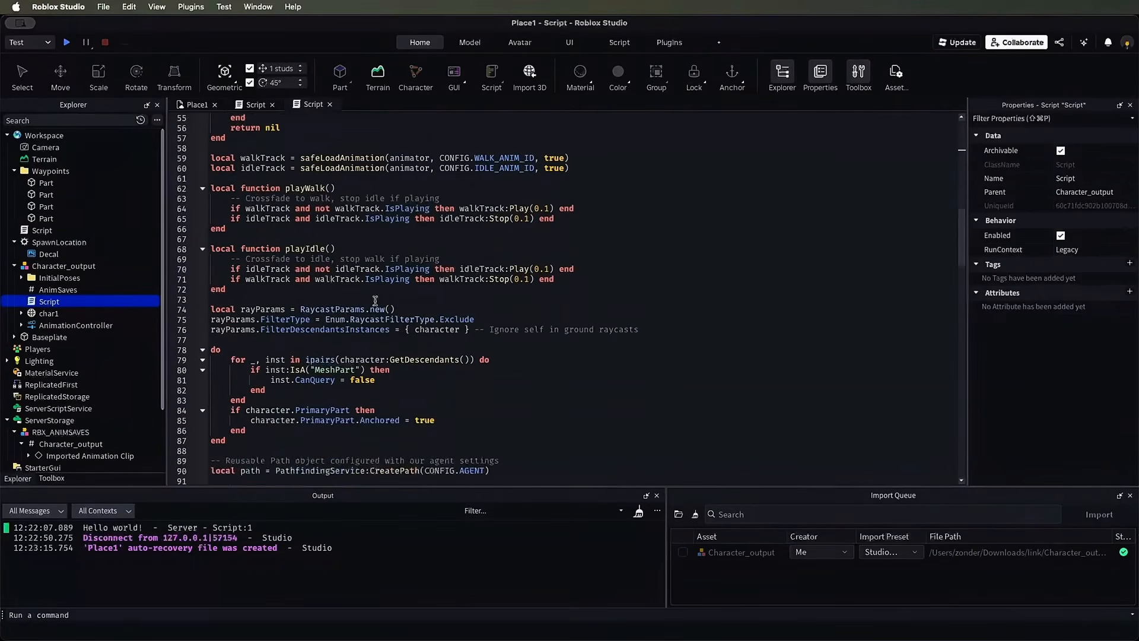
pyautogui.scroll(-2, 424, 303)
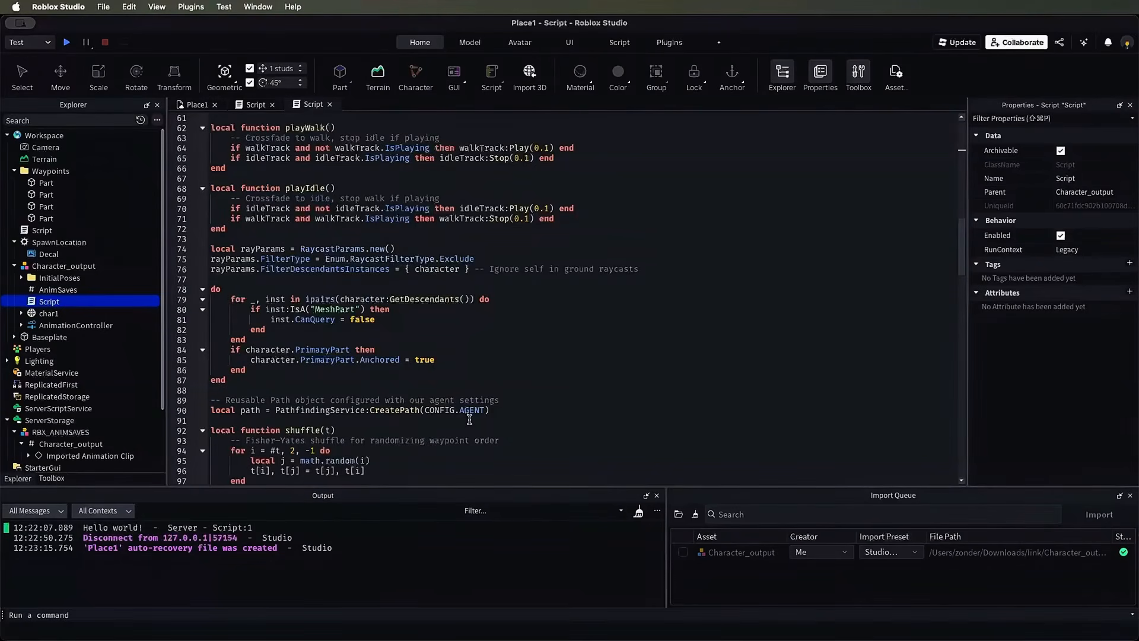
pyautogui.scroll(-6, 467, 416)
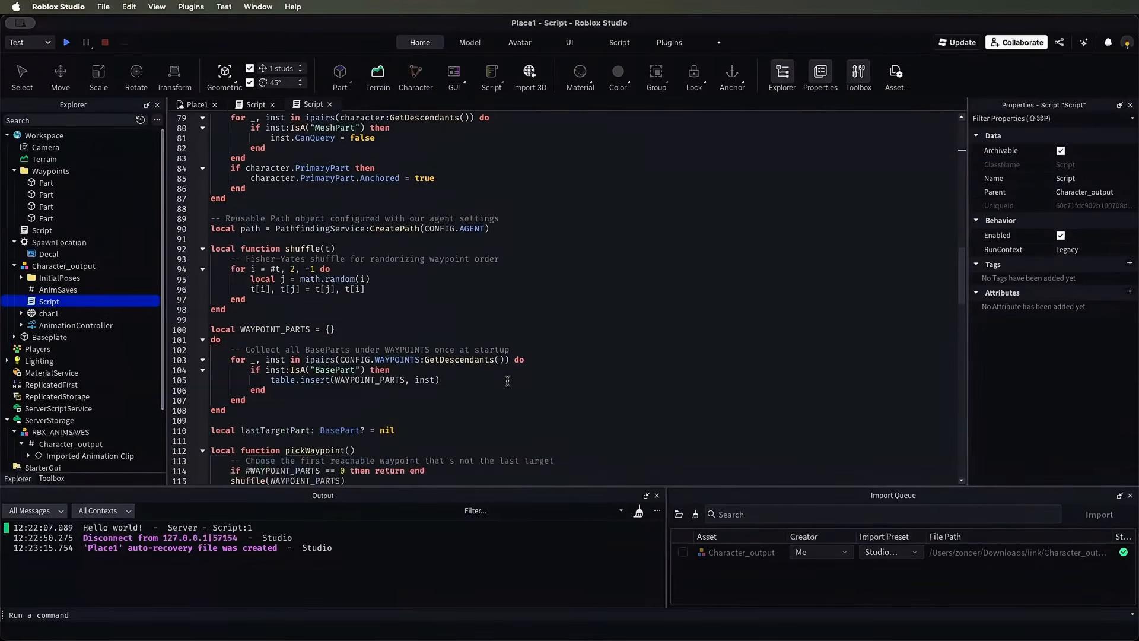
pyautogui.scroll(-3, 468, 344)
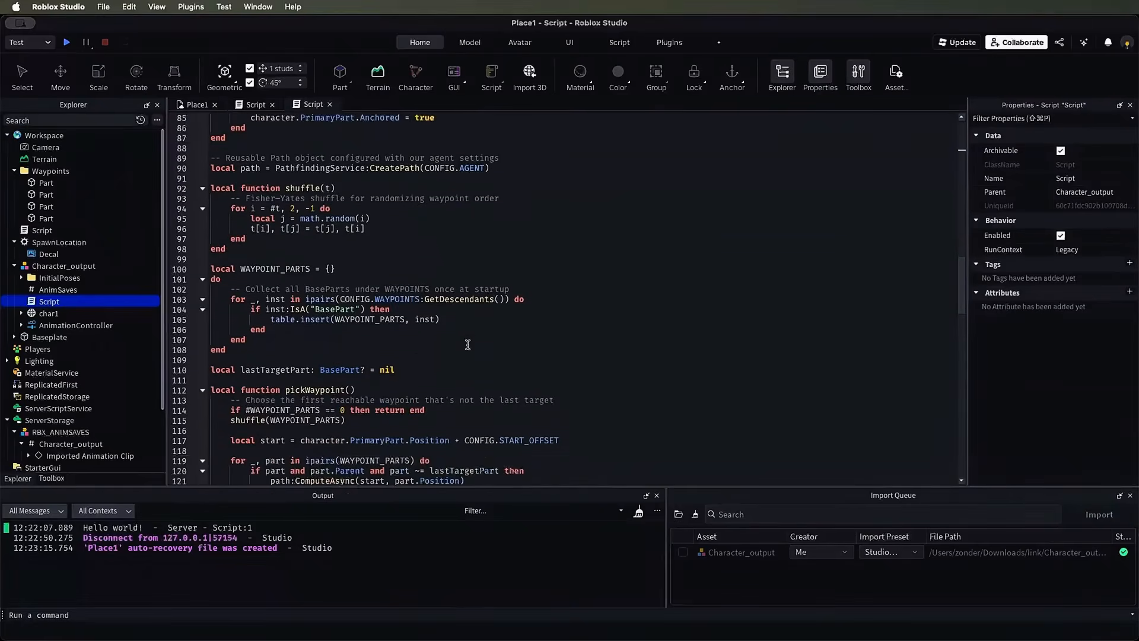
pyautogui.scroll(-10, 464, 346)
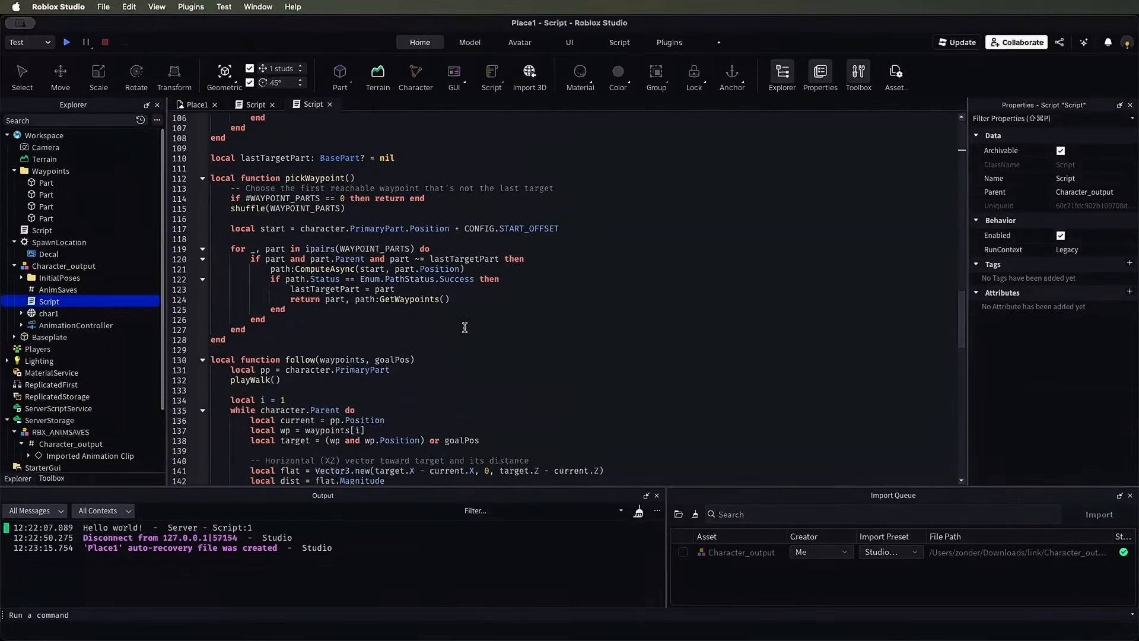
pyautogui.click(306, 239)
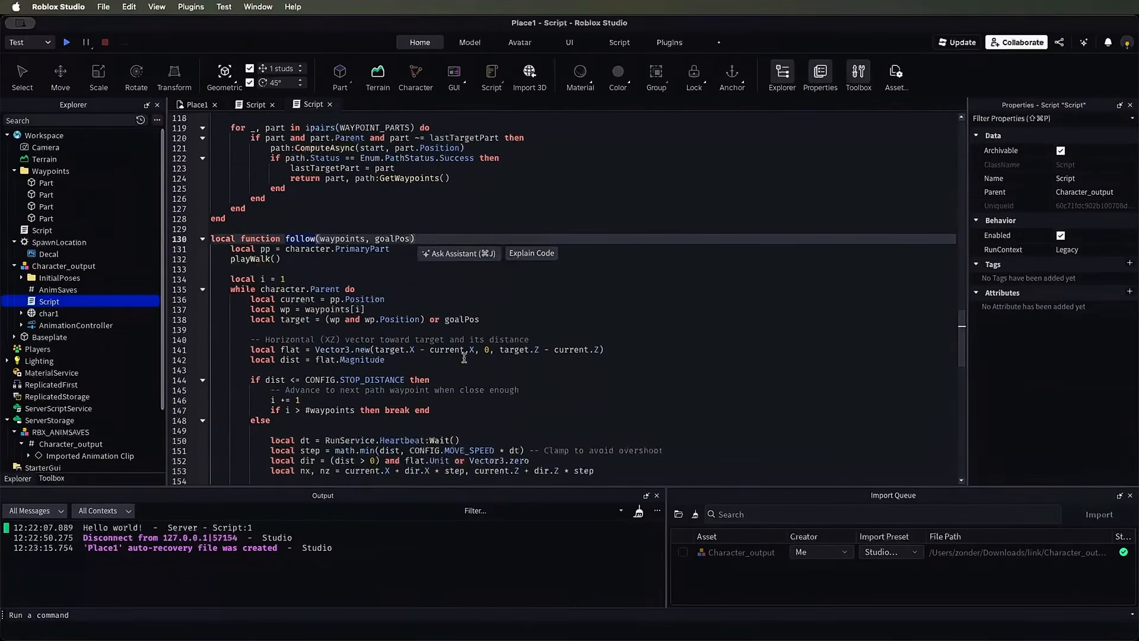
pyautogui.scroll(-7, 338, 397)
pyautogui.scroll(-6, 330, 402)
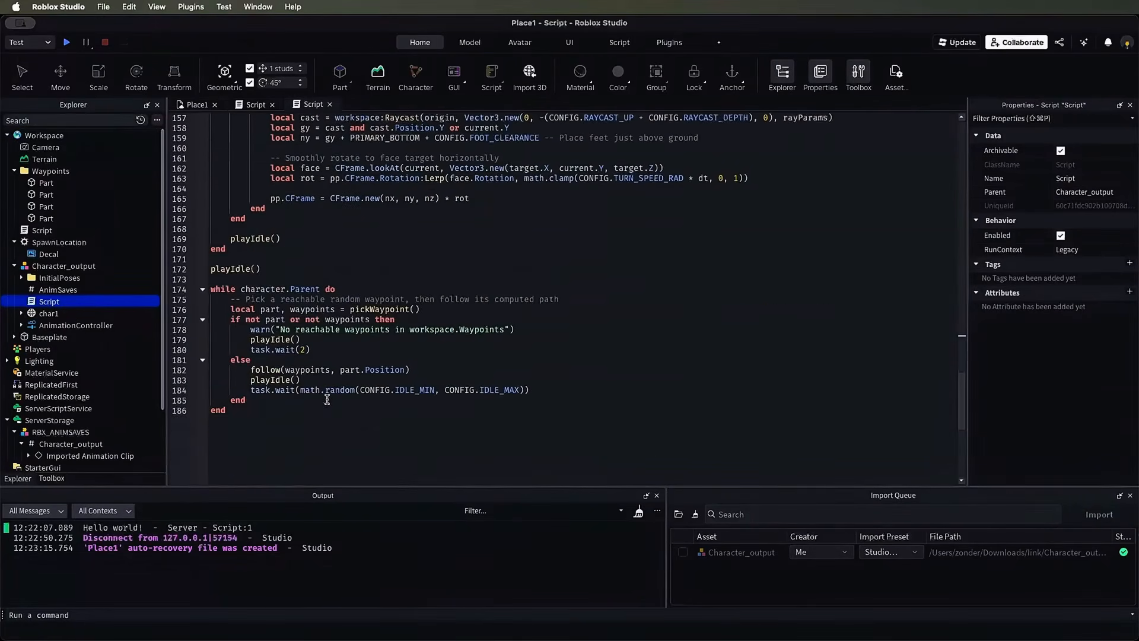
pyautogui.click(451, 244)
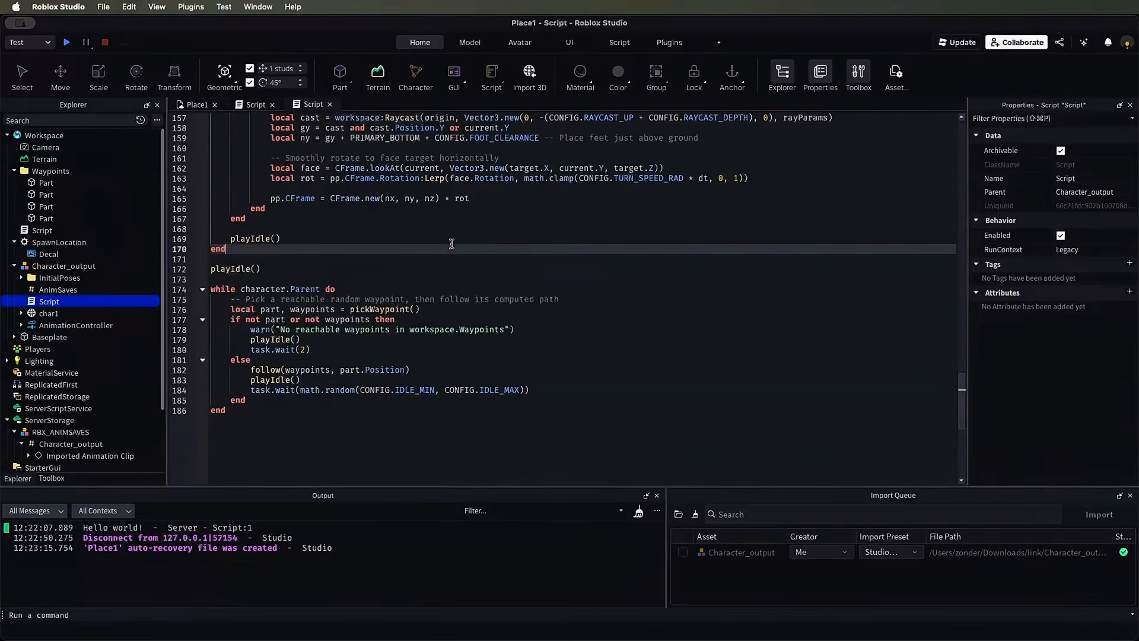
# Step: Start a playtest and hide the player list and the chat window
pyautogui.click(68, 42)
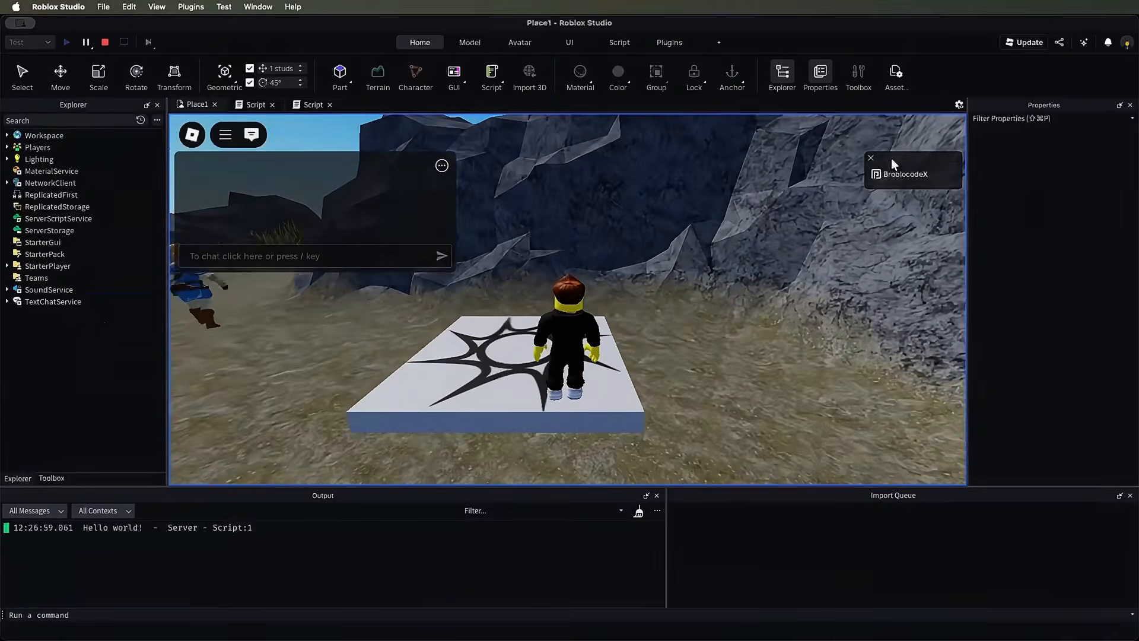
pyautogui.click(870, 159)
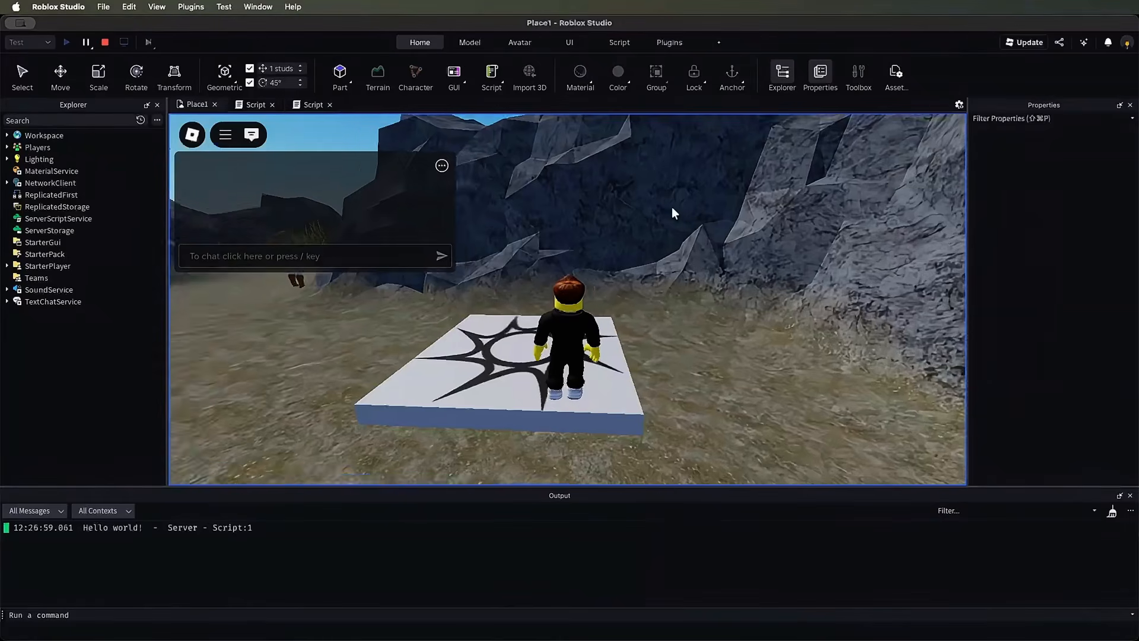
pyautogui.moveTo(671, 207); pyautogui.dragTo(671, 207, button='right')
pyautogui.press('w')
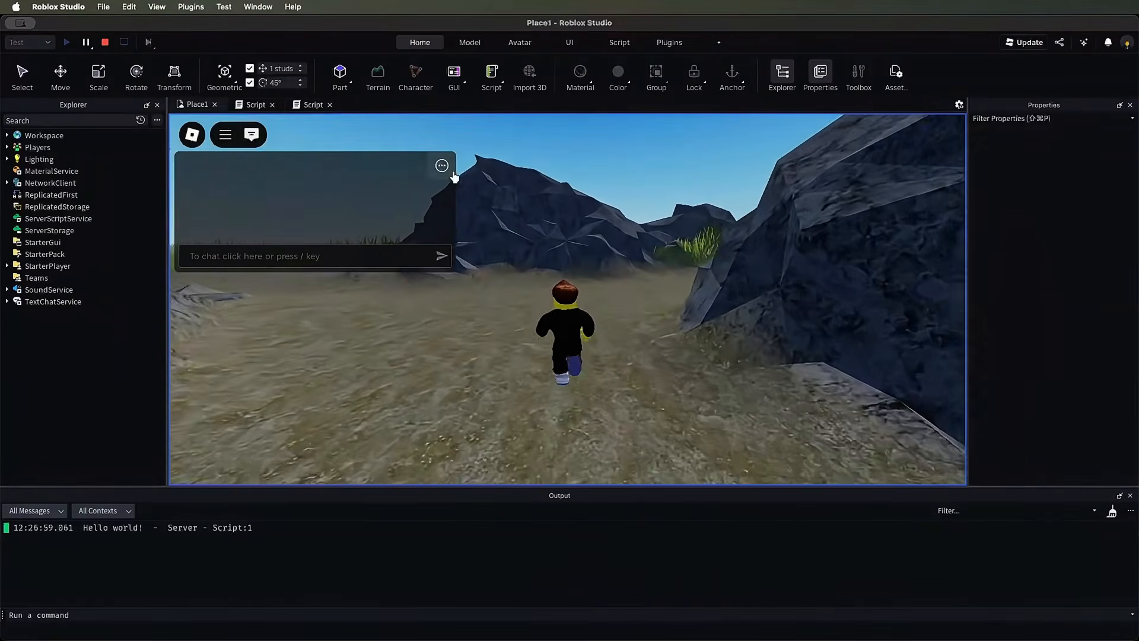
pyautogui.click(251, 135)
# Step: Steer the avatar over to the NPC and watch it walk between the waypoints
pyautogui.moveTo(628, 262); pyautogui.dragTo(644, 262, button='right')
pyautogui.press('d')
pyautogui.press('s')
pyautogui.moveTo(799, 296); pyautogui.dragTo(799, 295, button='right')
pyautogui.press('w')
pyautogui.press('w')
pyautogui.press('w')
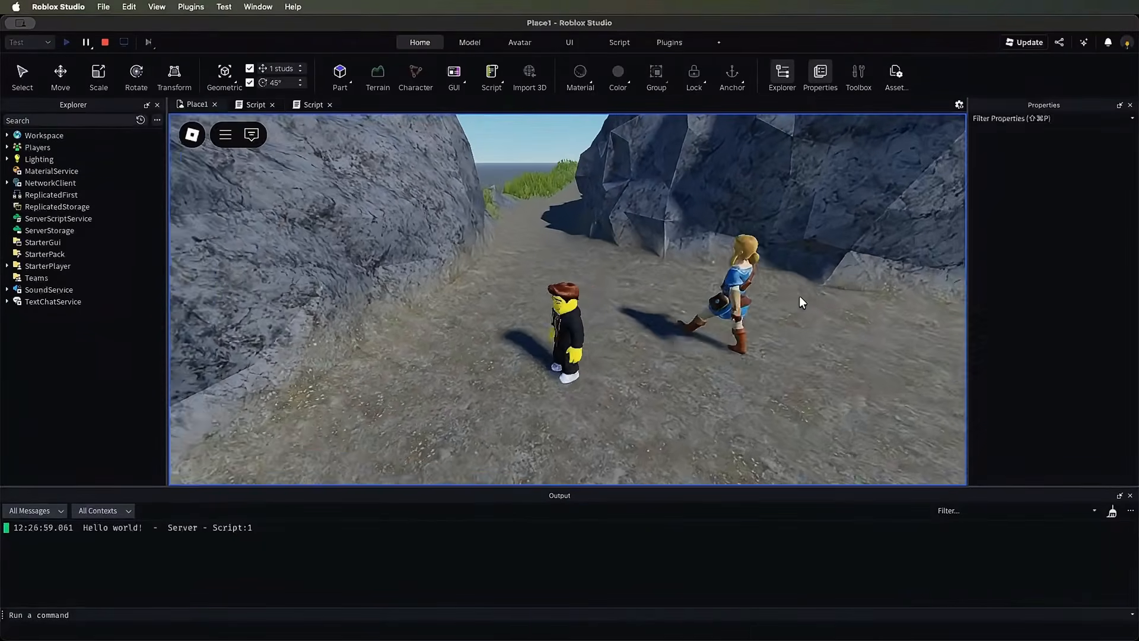
pyautogui.moveTo(799, 295); pyautogui.dragTo(799, 296, button='right')
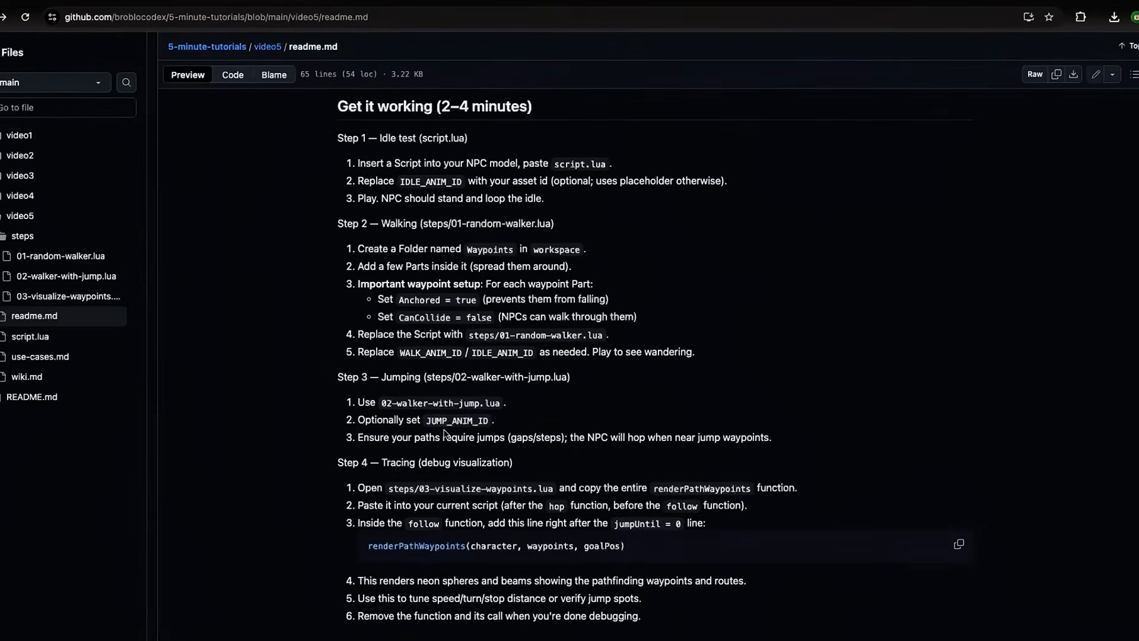
# Step: Copy the code of 02-walker-with-jump.lua from the browser and replace all code in the Character_output script in Roblox Studio with it
pyautogui.click(49, 285)
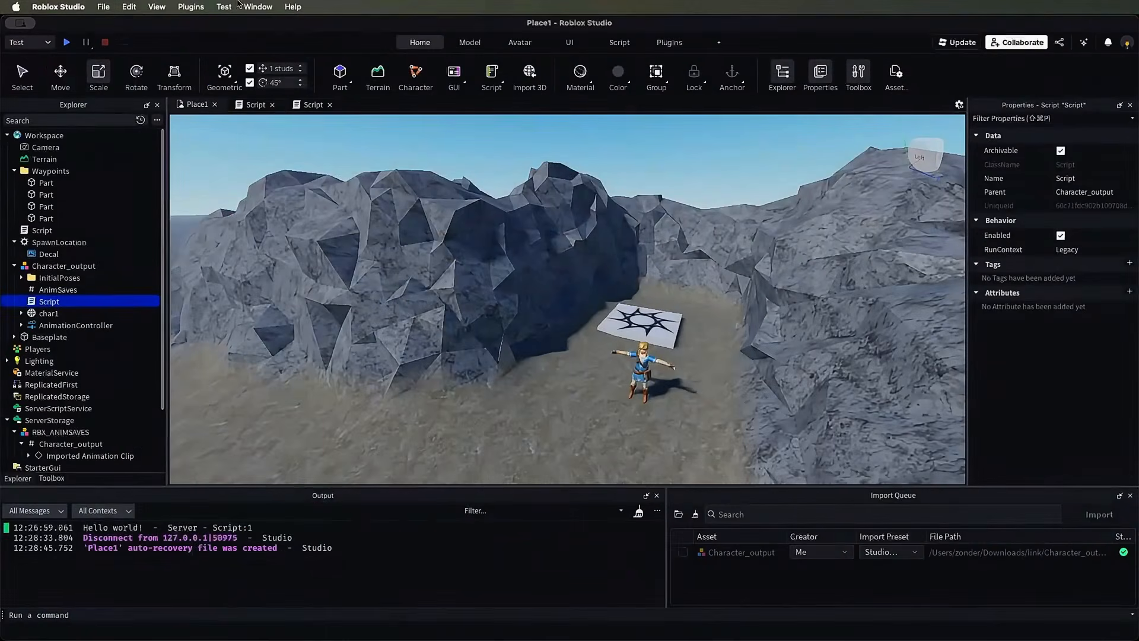
pyautogui.click(55, 291)
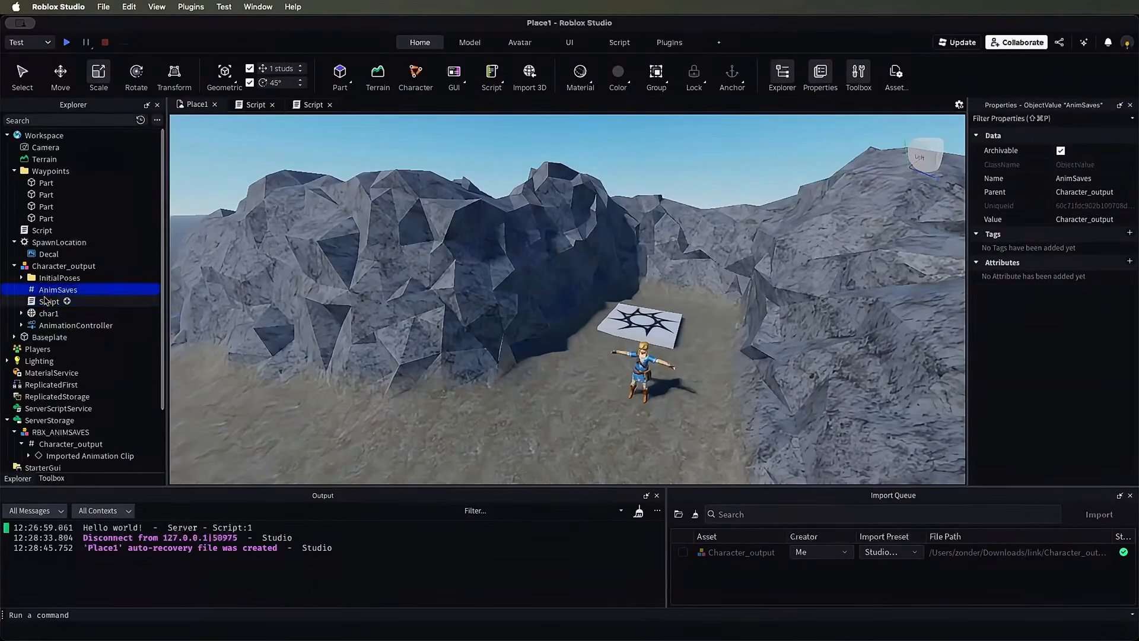
pyautogui.doubleClick(52, 300)
pyautogui.click(579, 267)
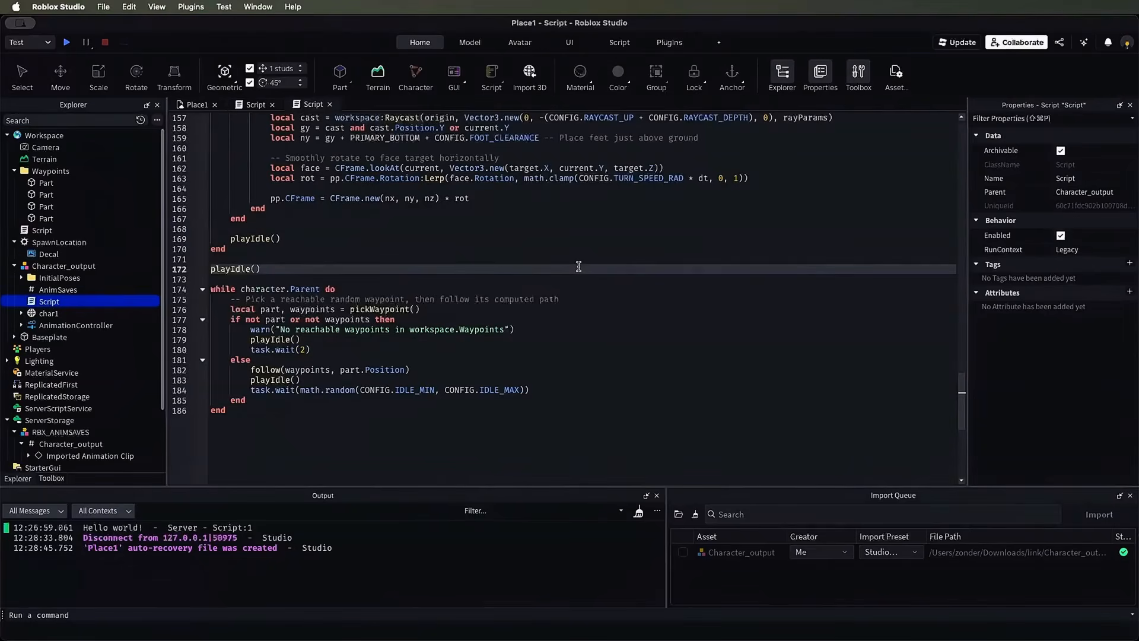
pyautogui.press('super+a')
pyautogui.press('BackSpace')
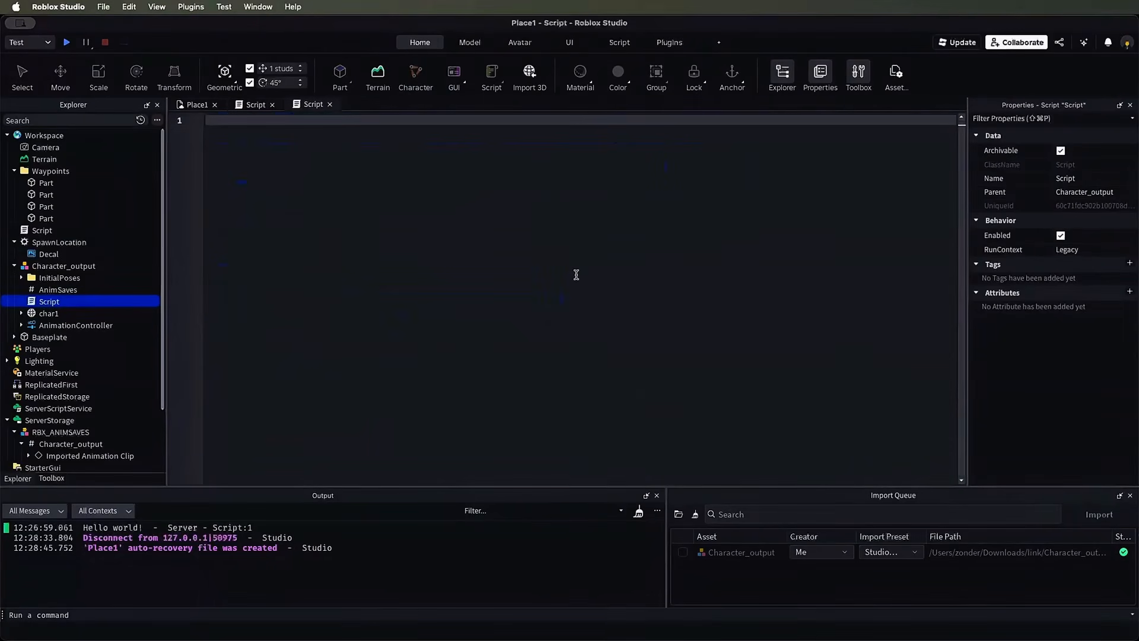
pyautogui.press('super+v')
pyautogui.scroll(-3, 478, 293)
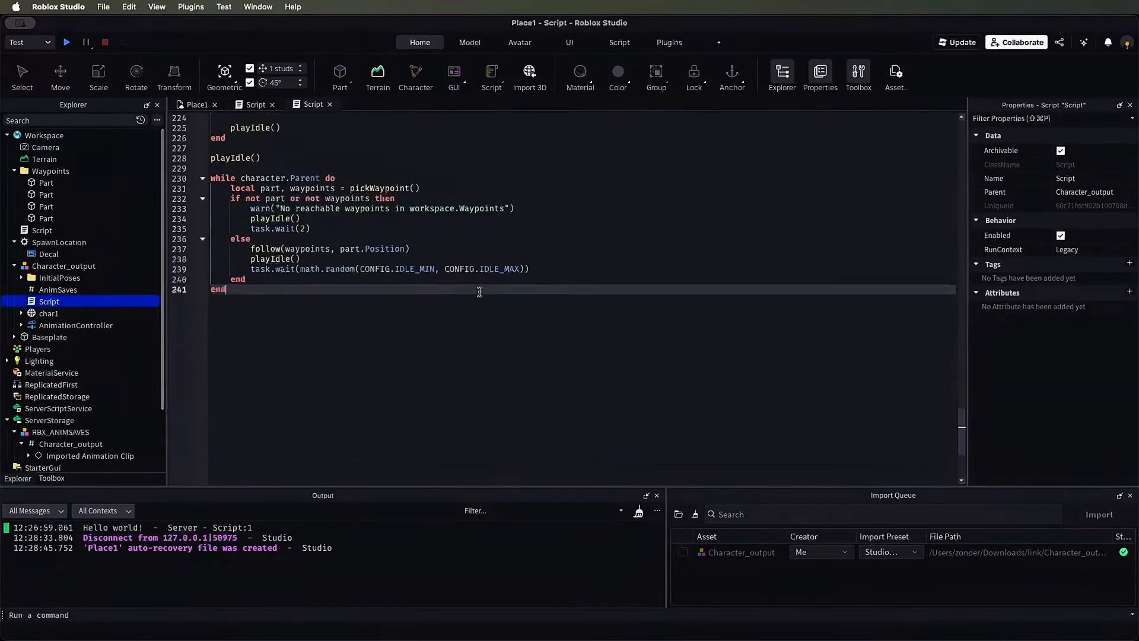
pyautogui.scroll(20, 478, 293)
pyautogui.scroll(20, 434, 298)
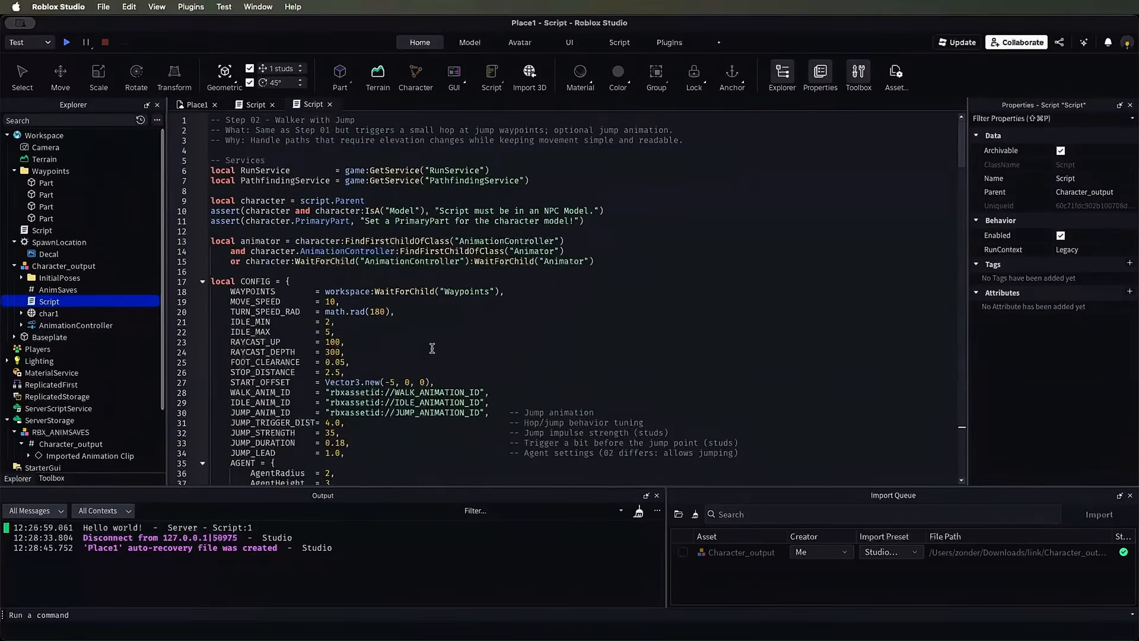
pyautogui.doubleClick(247, 412)
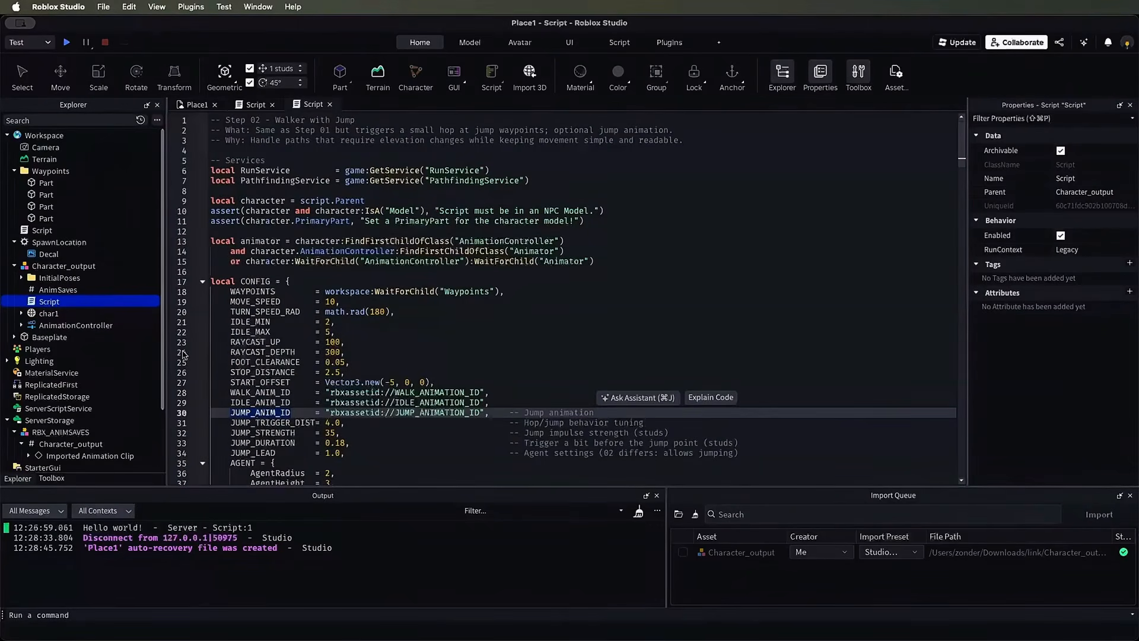
pyautogui.doubleClick(47, 231)
pyautogui.doubleClick(274, 151)
pyautogui.press('super+c')
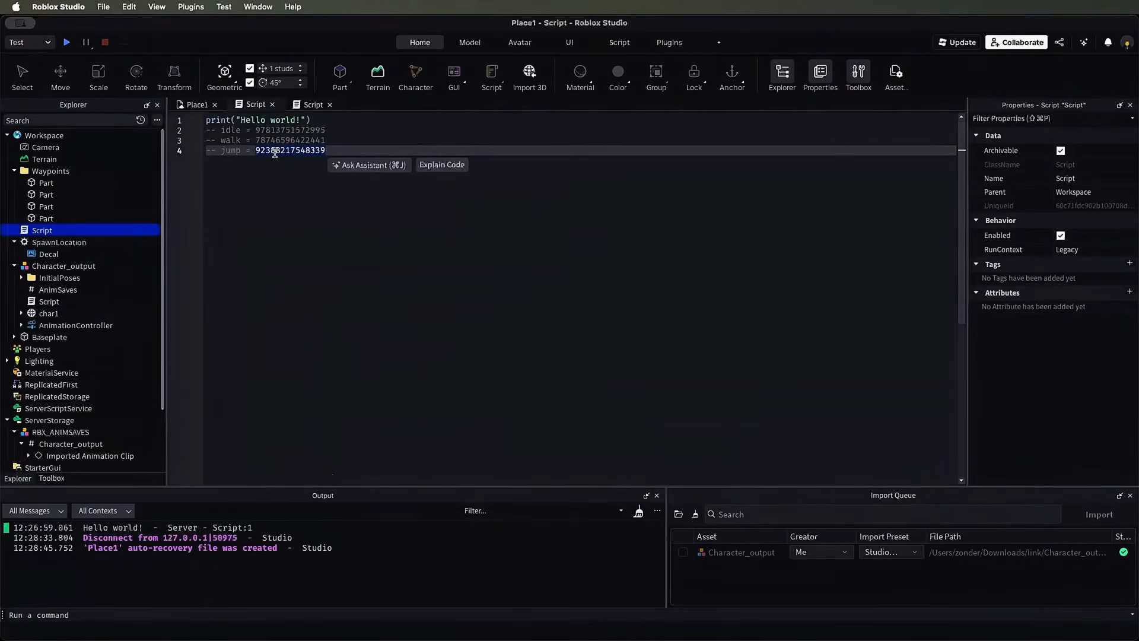
pyautogui.doubleClick(48, 303)
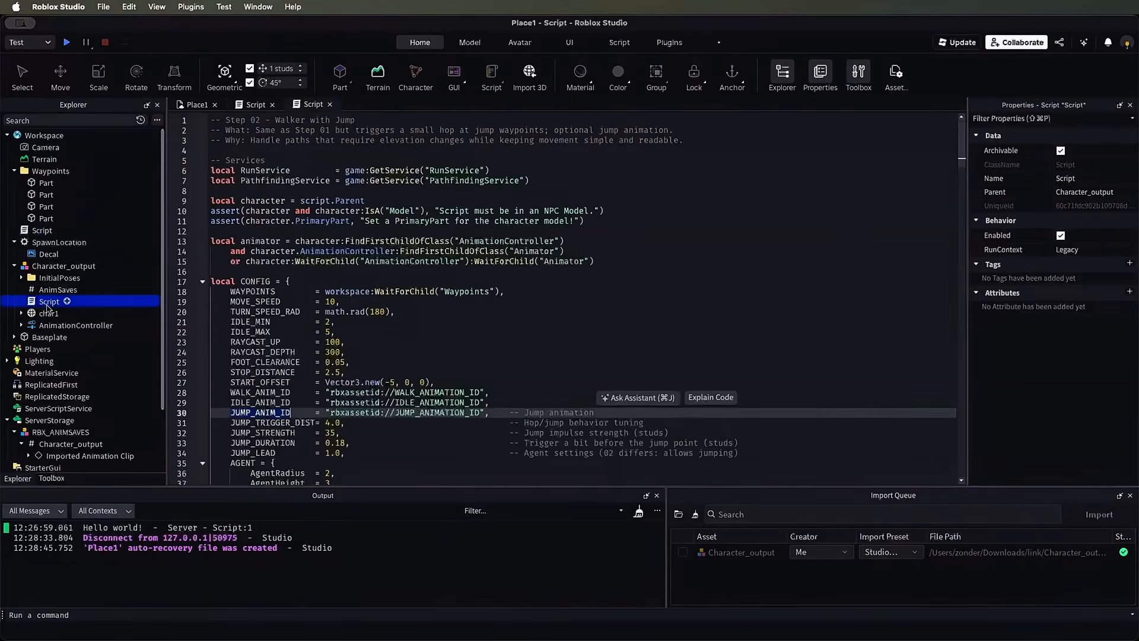
pyautogui.doubleClick(432, 412)
pyautogui.press('super+v')
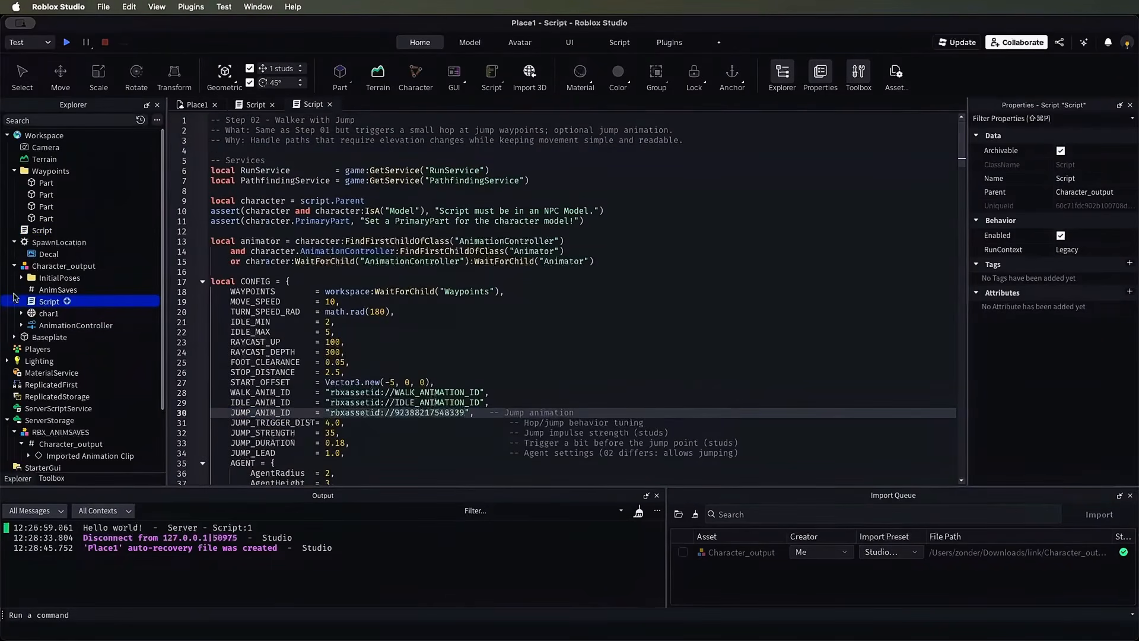
pyautogui.doubleClick(43, 231)
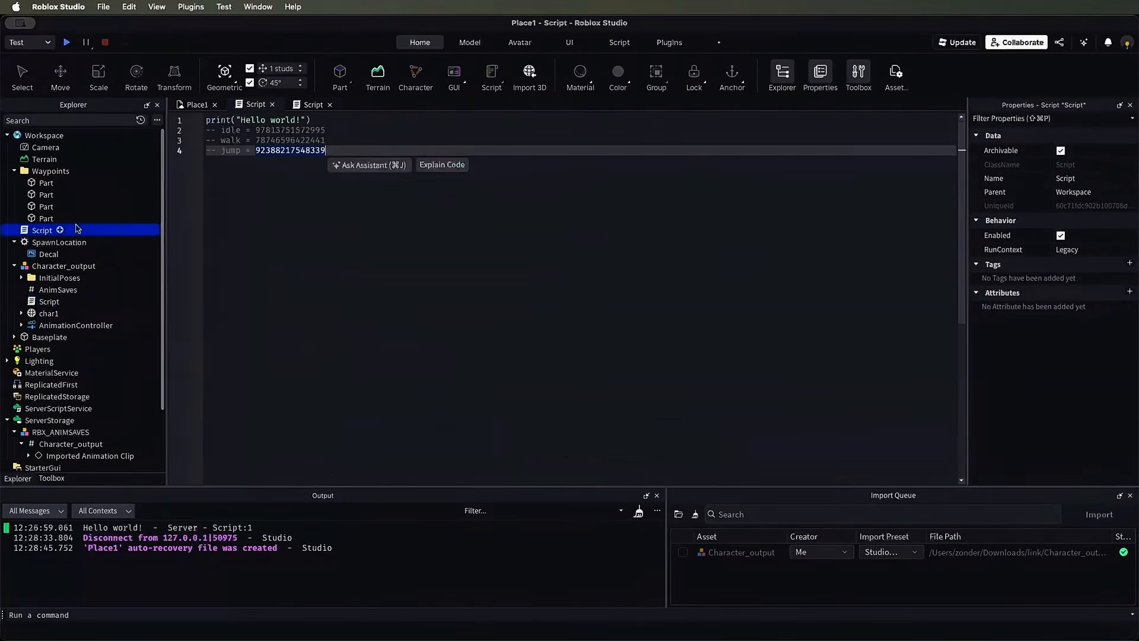
pyautogui.doubleClick(287, 140)
pyautogui.doubleClick(48, 303)
pyautogui.doubleClick(43, 230)
pyautogui.doubleClick(288, 131)
pyautogui.doubleClick(49, 303)
pyautogui.doubleClick(65, 230)
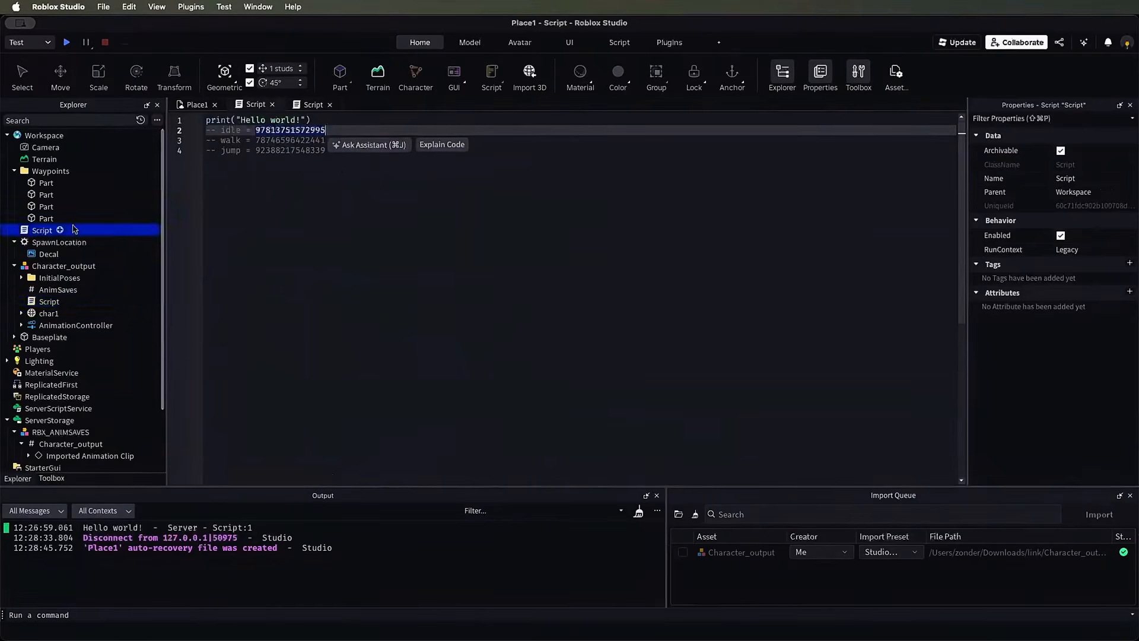
pyautogui.doubleClick(50, 303)
pyautogui.rightClick(502, 333)
# Step: Start a playtest of the jump script and run the avatar toward the NPC on the rocks
pyautogui.click(66, 43)
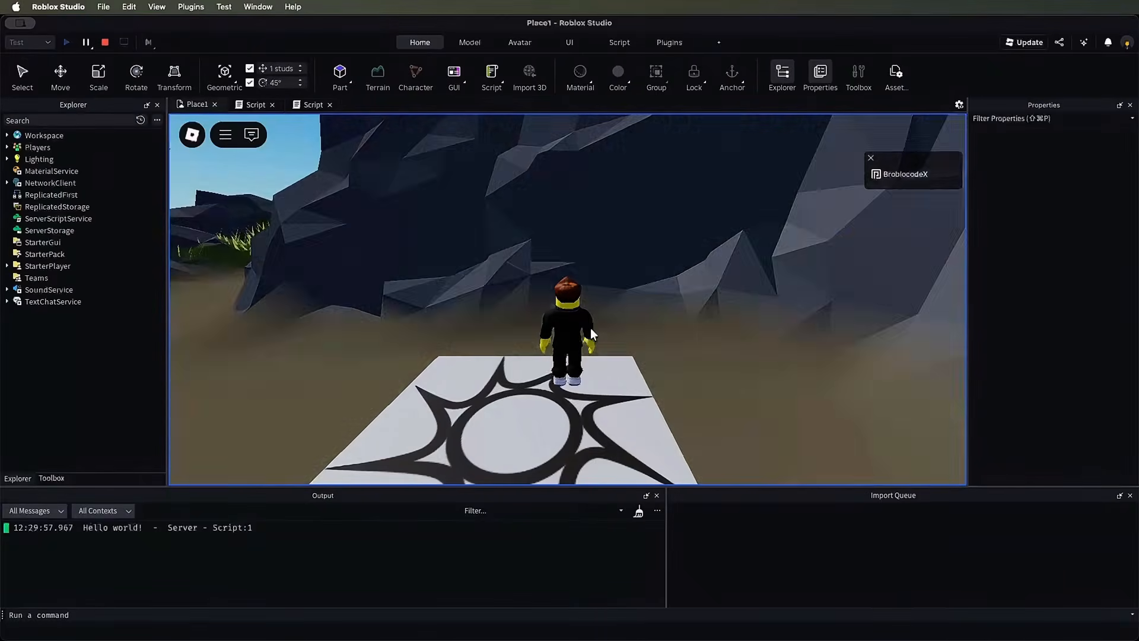
pyautogui.press('w')
pyautogui.moveTo(479, 295); pyautogui.dragTo(475, 294, button='right')
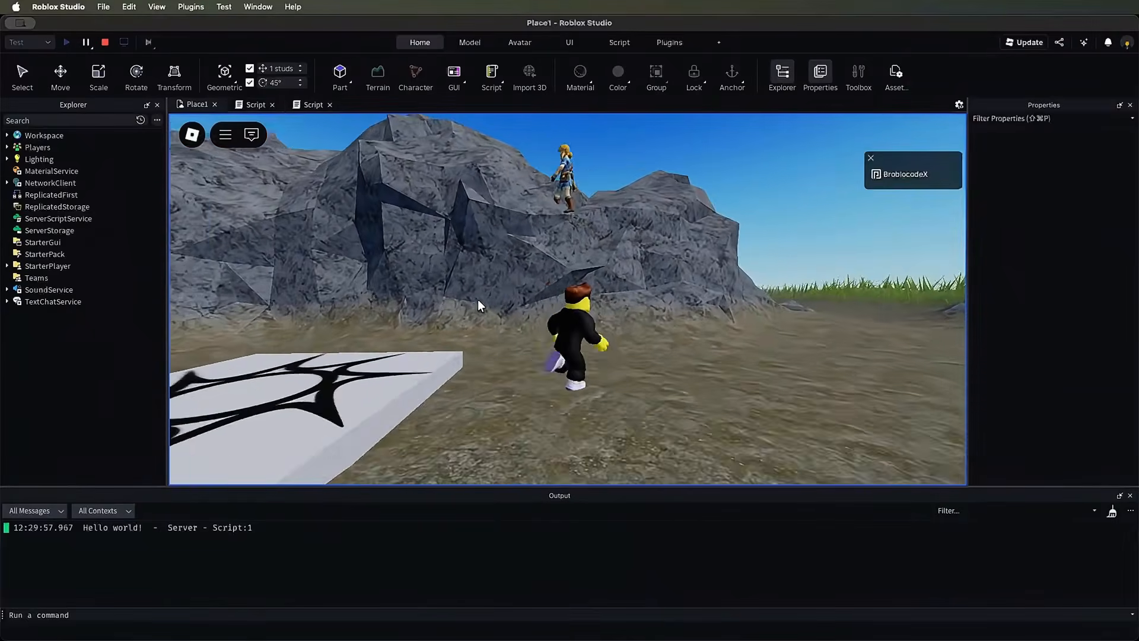
pyautogui.press('d')
pyautogui.press('w')
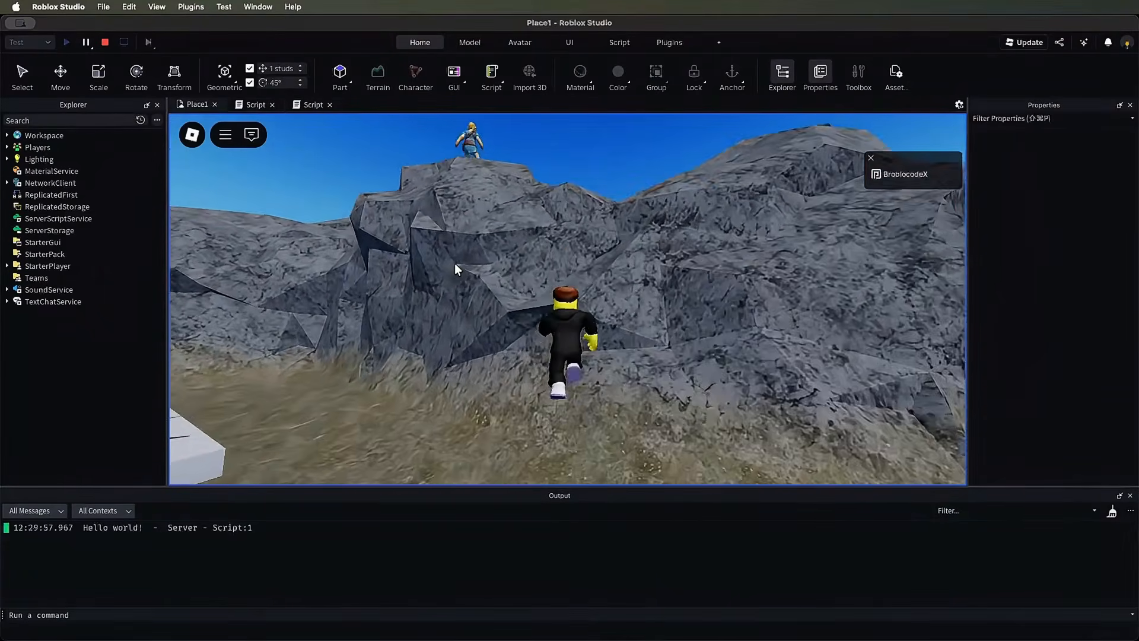
pyautogui.press('w')
pyautogui.press('space')
# Step: Follow the NPC around the rocks and along the path to observe its walking and jumping
pyautogui.moveTo(454, 263); pyautogui.dragTo(483, 279, button='right')
pyautogui.press('w')
pyautogui.press('w')
pyautogui.press('w')
pyautogui.press('a')
pyautogui.press('w')
pyautogui.press('a')
pyautogui.press('a')
pyautogui.press('w')
pyautogui.press('w')
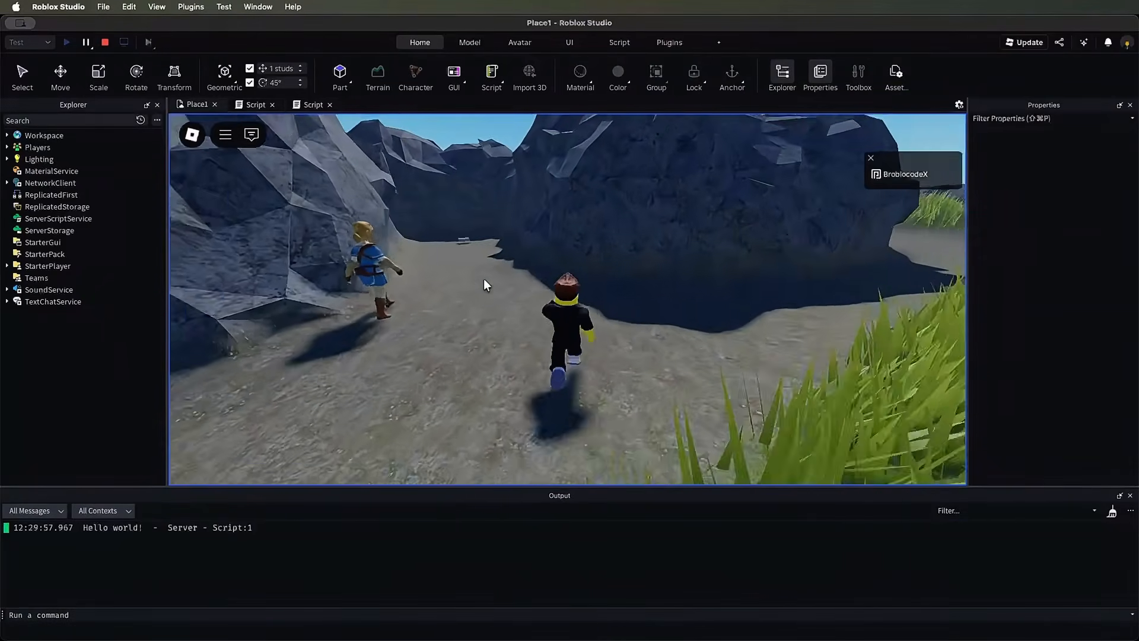
pyautogui.press('w')
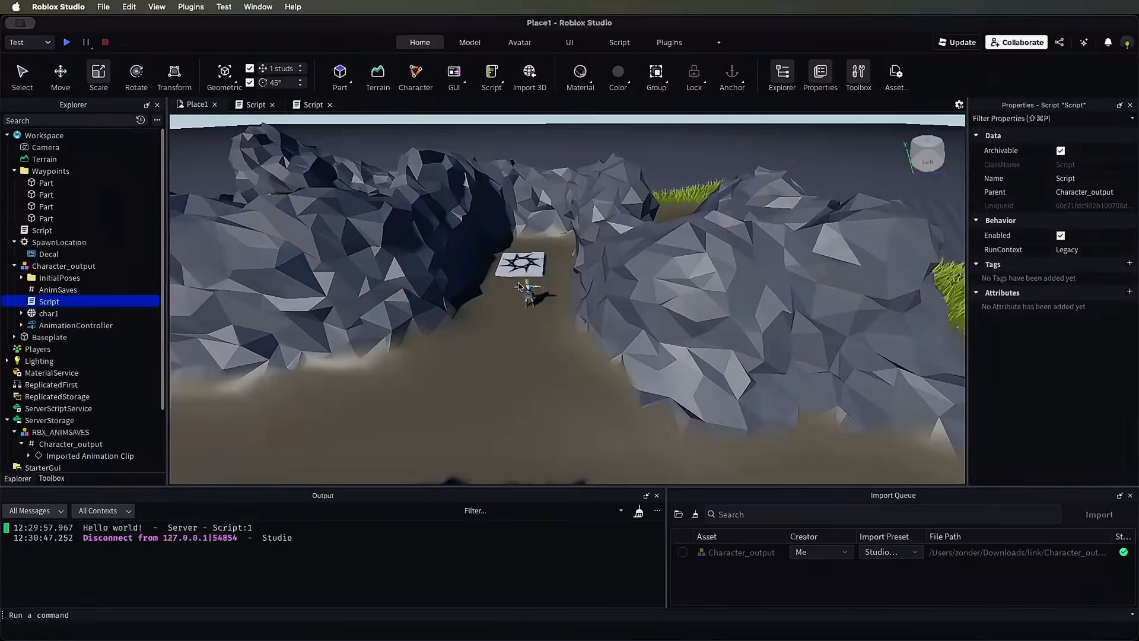
# Step: Try to stretch the waypoint part on the grass-edged path to a size of 2, 14, 2, and undo it
pyautogui.press('w')
pyautogui.moveTo(429, 361); pyautogui.dragTo(430, 364, button='right')
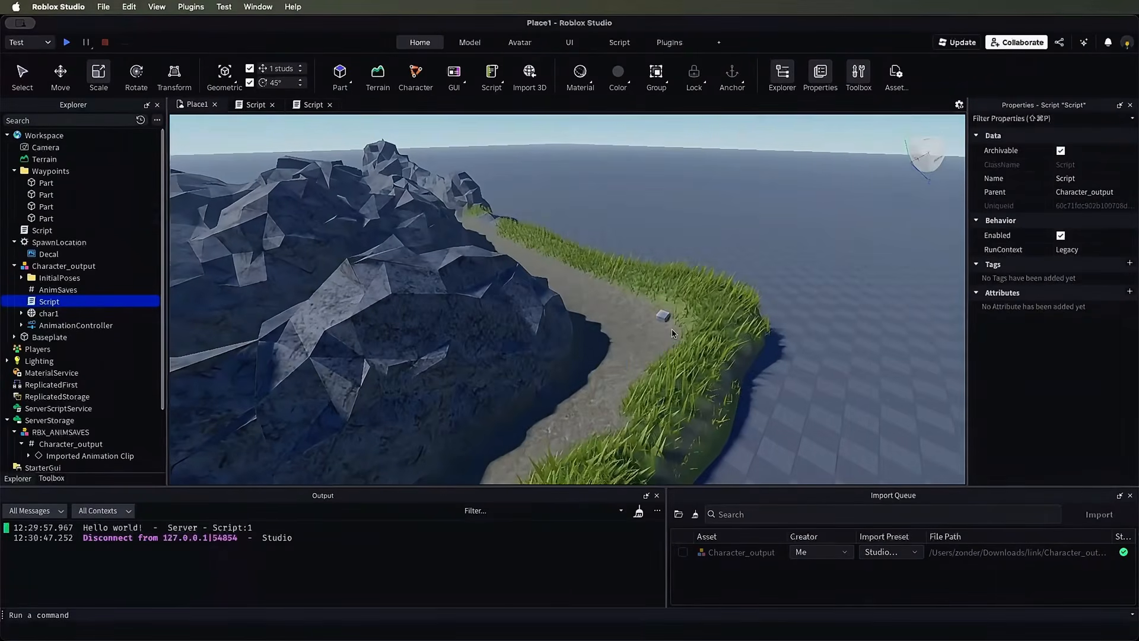
pyautogui.click(662, 319)
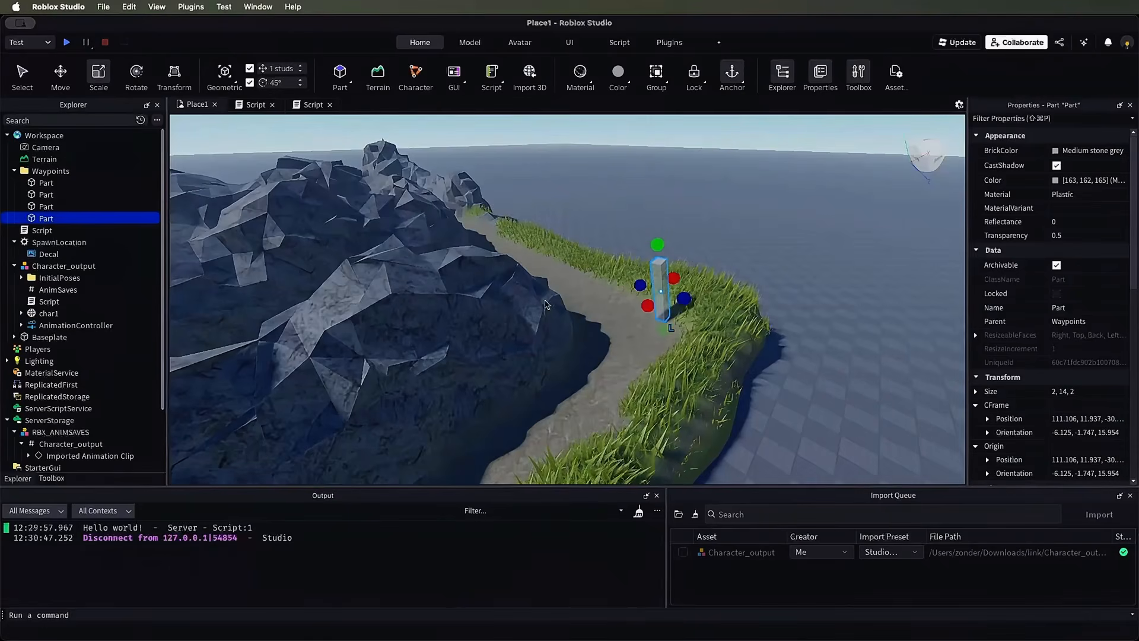
pyautogui.press('super+z')
# Step: Check where the remaining waypoint parts lie on the terrain
pyautogui.moveTo(414, 221); pyautogui.dragTo(415, 221, button='right')
pyautogui.moveTo(597, 279); pyautogui.dragTo(551, 261, button='right')
pyautogui.click(583, 246)
pyautogui.click(442, 195)
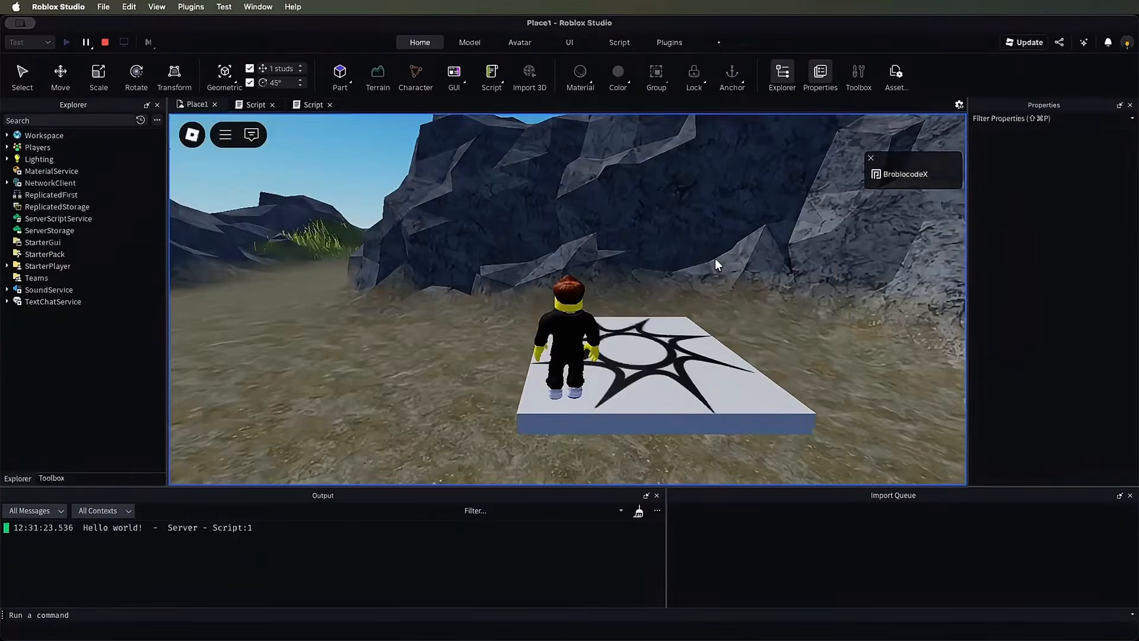
# Step: Run the avatar from the spawn pad through the rocky path to observe the NPC's movement, and stop the playtest
pyautogui.moveTo(714, 263); pyautogui.dragTo(725, 254, button='right')
pyautogui.press('w')
pyautogui.press('w')
pyautogui.press('w')
pyautogui.press('w')
pyautogui.press('space')
pyautogui.press('w')
pyautogui.press('w')
pyautogui.press('w')
pyautogui.press('a')
pyautogui.press('a')
pyautogui.press('s')
pyautogui.press('w')
pyautogui.press('w')
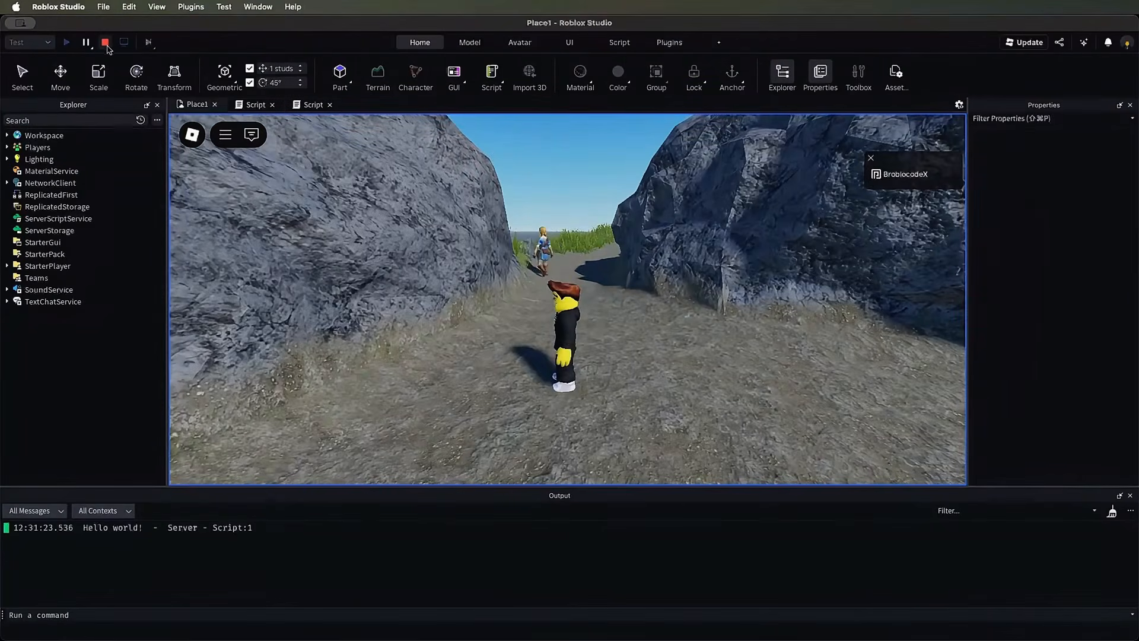
pyautogui.click(105, 42)
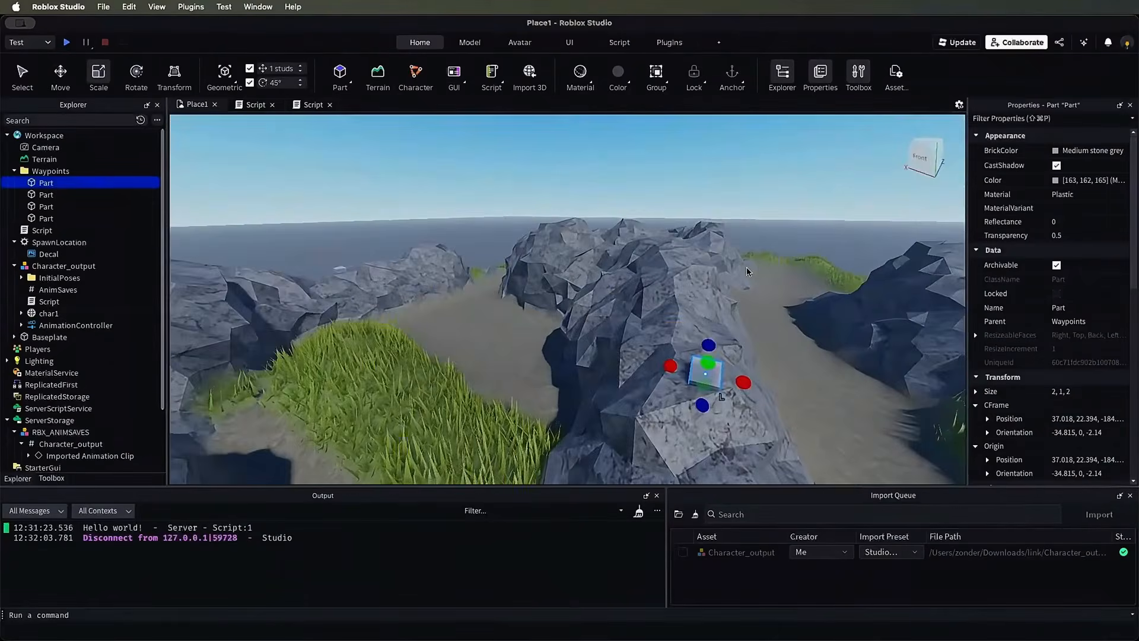
# Step: Switch to the GitHub repository in the browser and read the tracing instructions in video5's readme.md
pyautogui.press('w')
pyautogui.moveTo(747, 271); pyautogui.dragTo(747, 271, button='right')
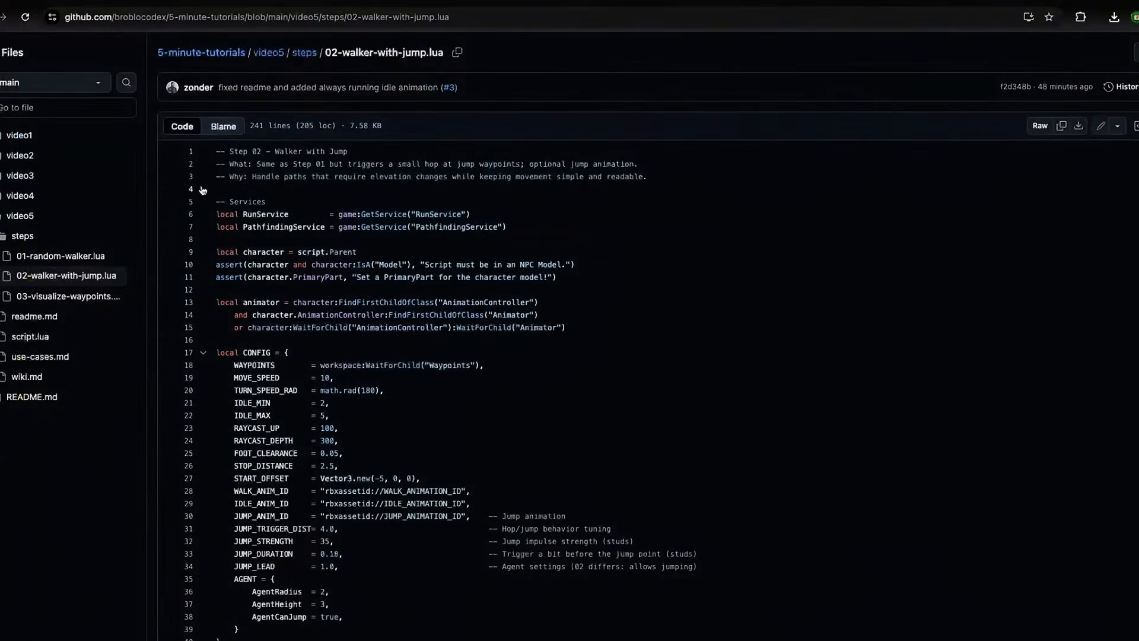
pyautogui.press('super+Left')
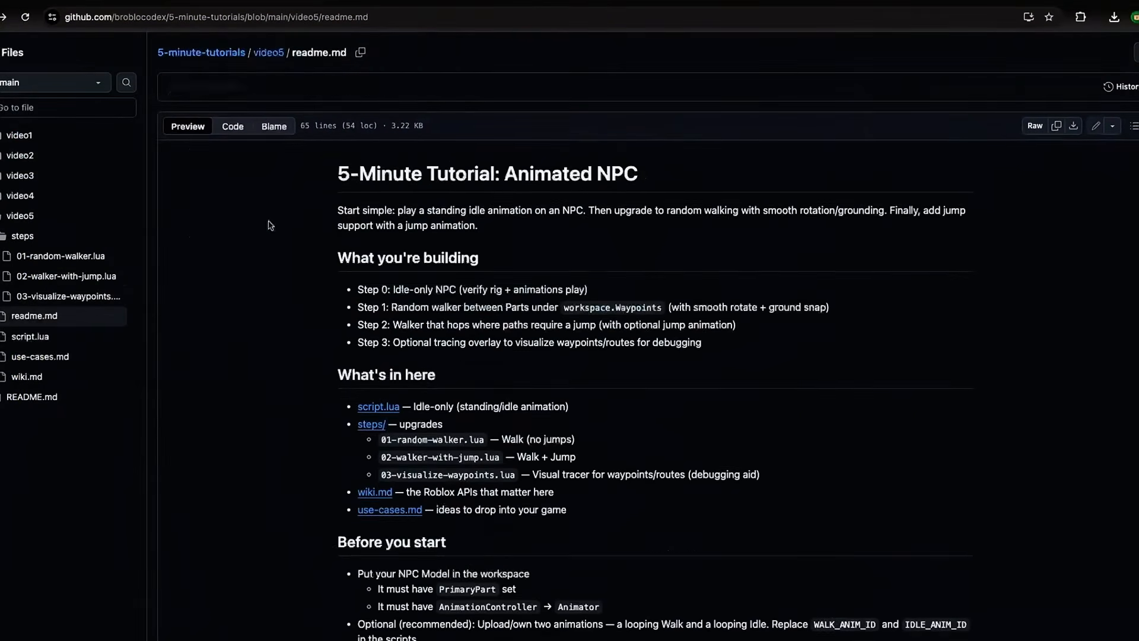
pyautogui.scroll(-15, 552, 506)
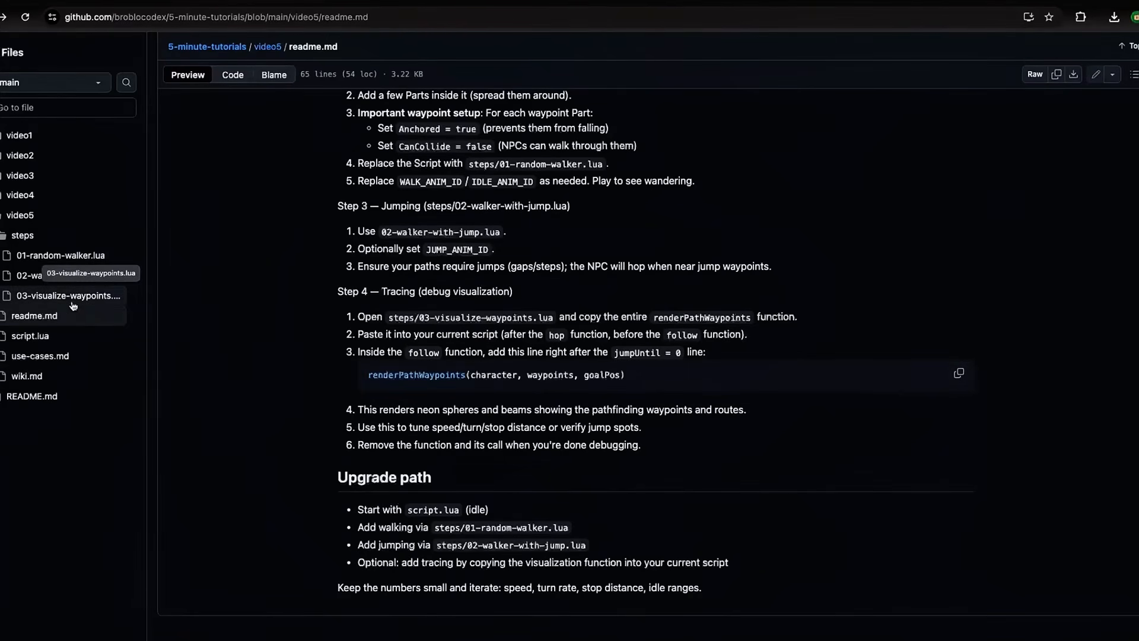
# Step: Open 03-visualize-waypoints.lua in the repository and copy the entire renderPathWaypoints function
pyautogui.click(64, 297)
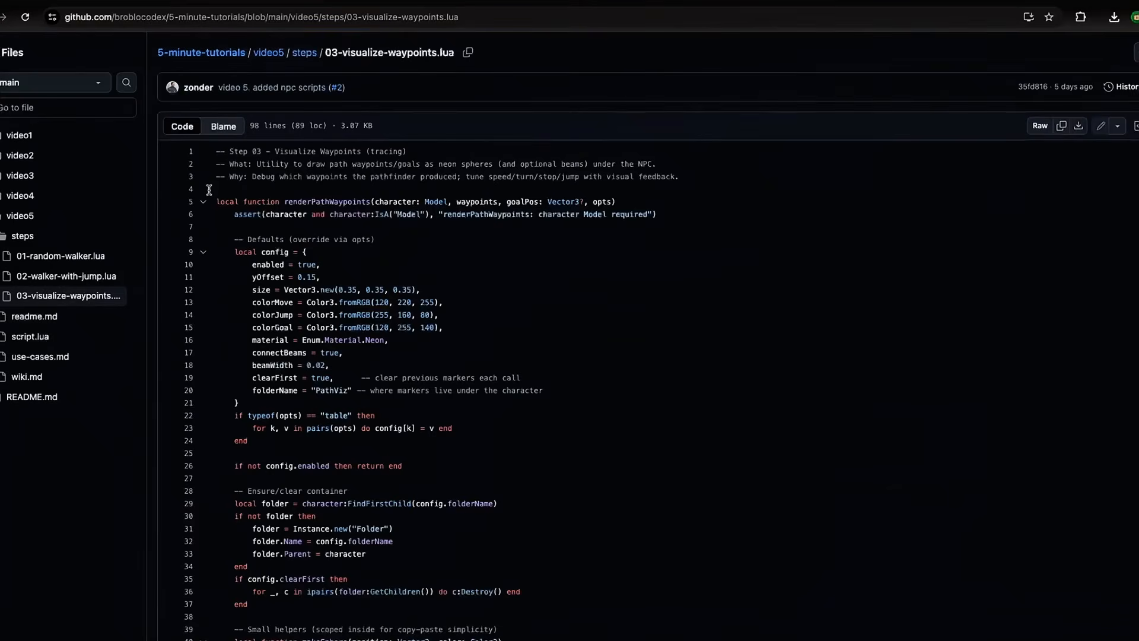
pyautogui.moveTo(216, 200); pyautogui.dragTo(476, 579)
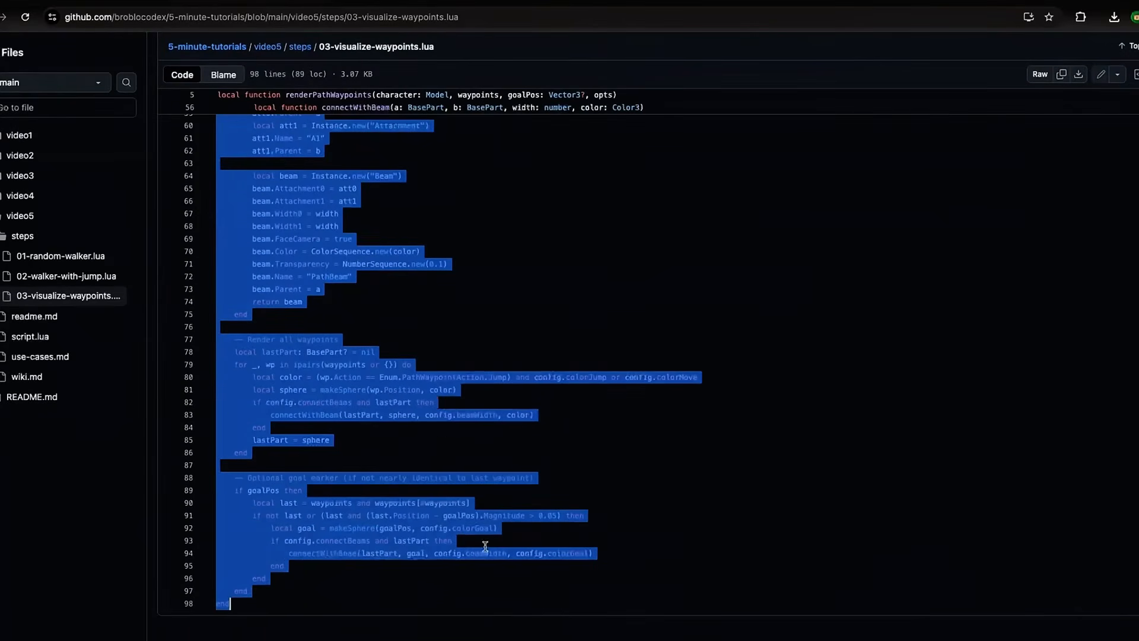
pyautogui.press('super+c')
pyautogui.scroll(1, 471, 449)
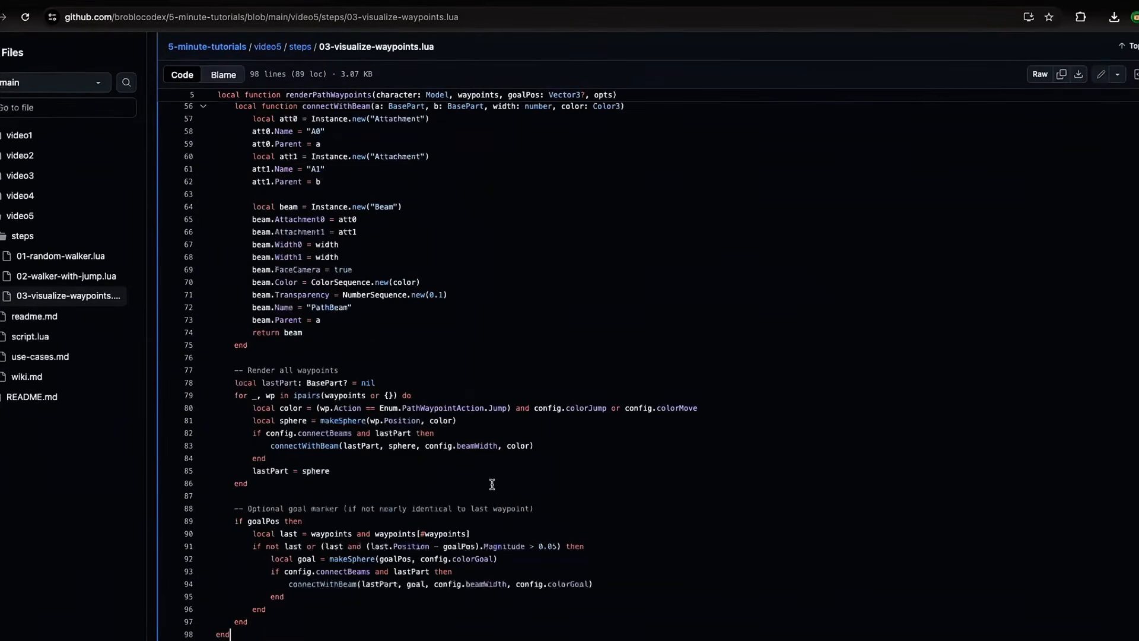
pyautogui.press('super+l')
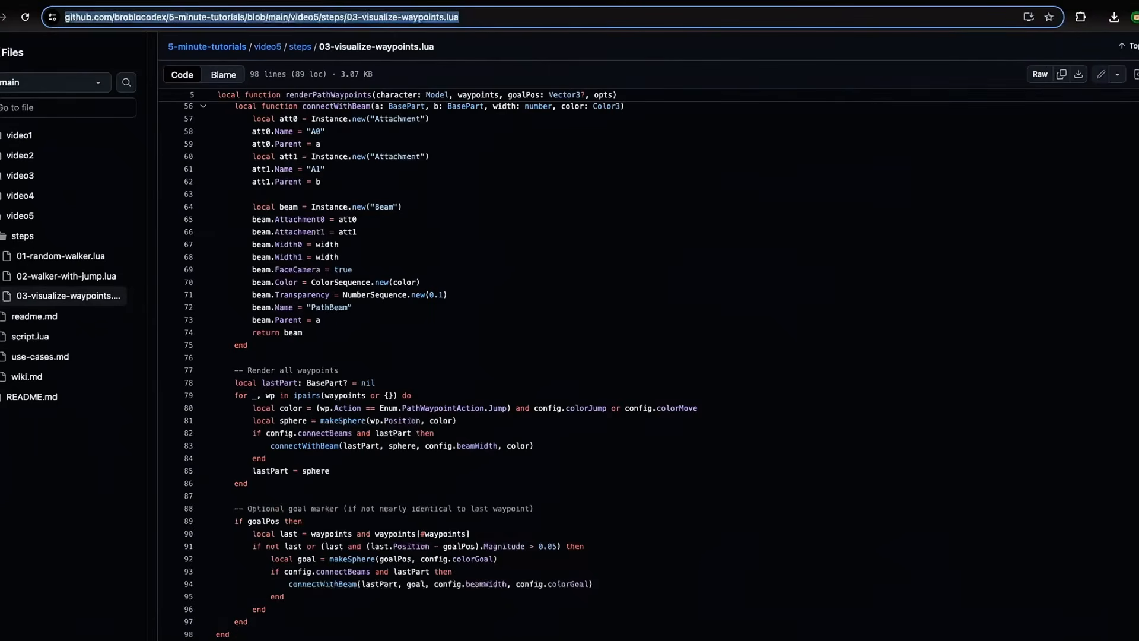
# Step: Switch back to Roblox Studio and paste the copied function into the Character_output script, between the hop and follow functions
pyautogui.press('super+Tab')
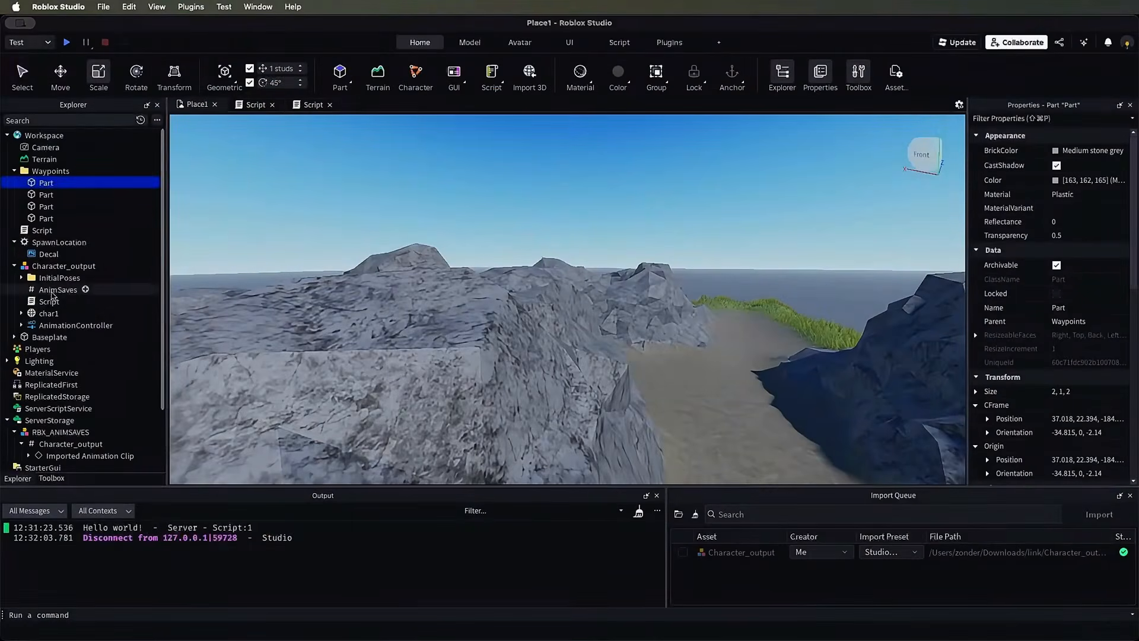
pyautogui.doubleClick(50, 306)
pyautogui.scroll(-10, 570, 324)
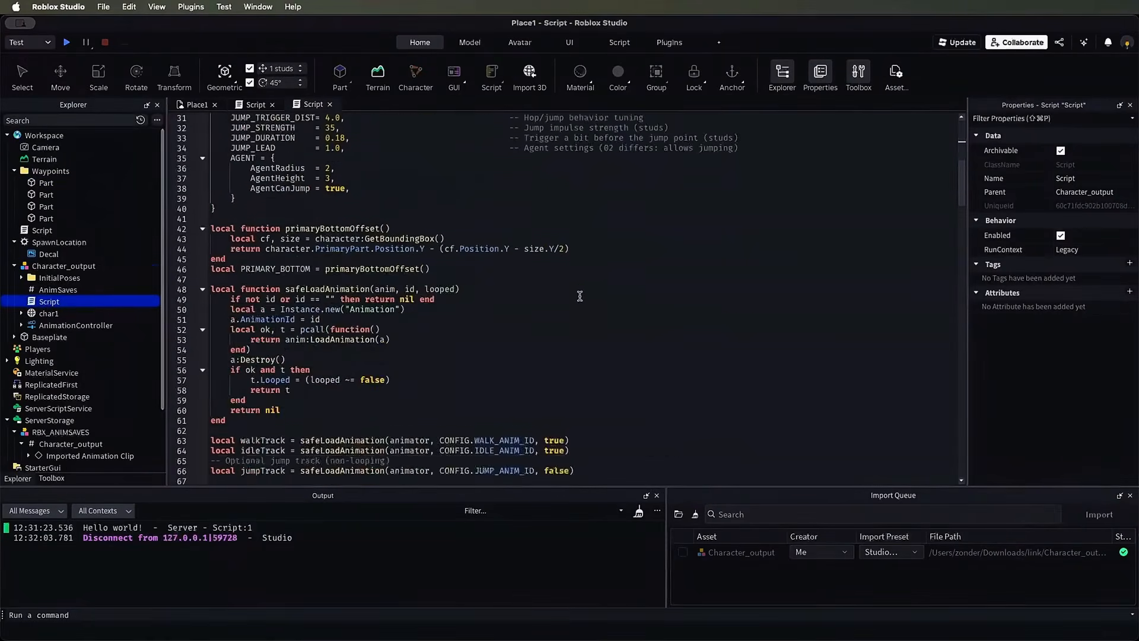
pyautogui.scroll(-14, 569, 325)
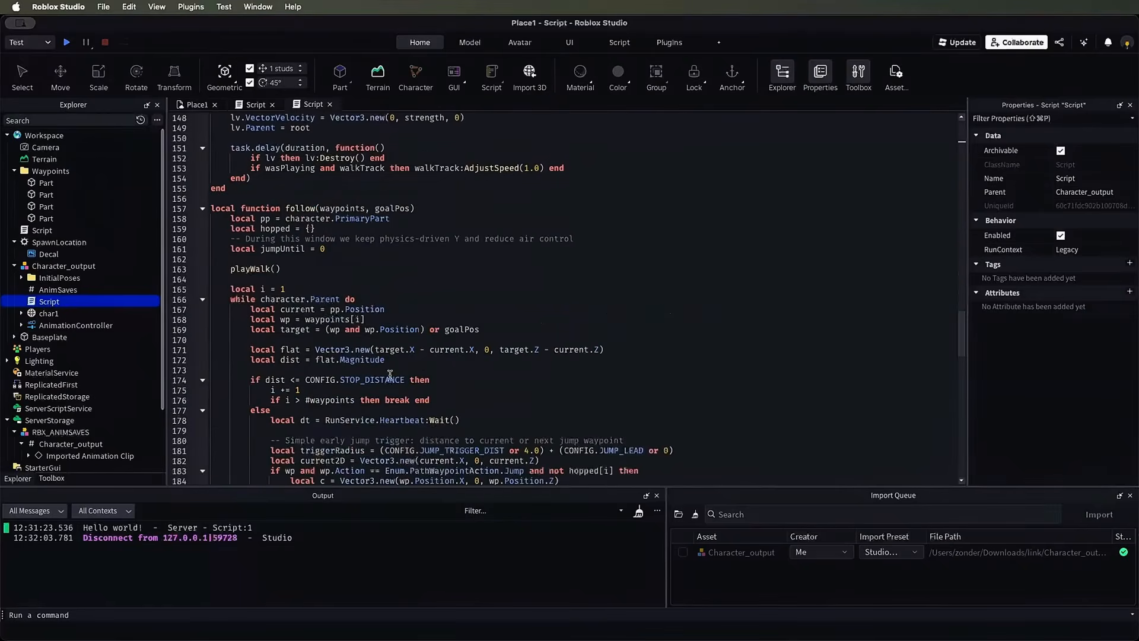
pyautogui.click(268, 206)
pyautogui.click(323, 189)
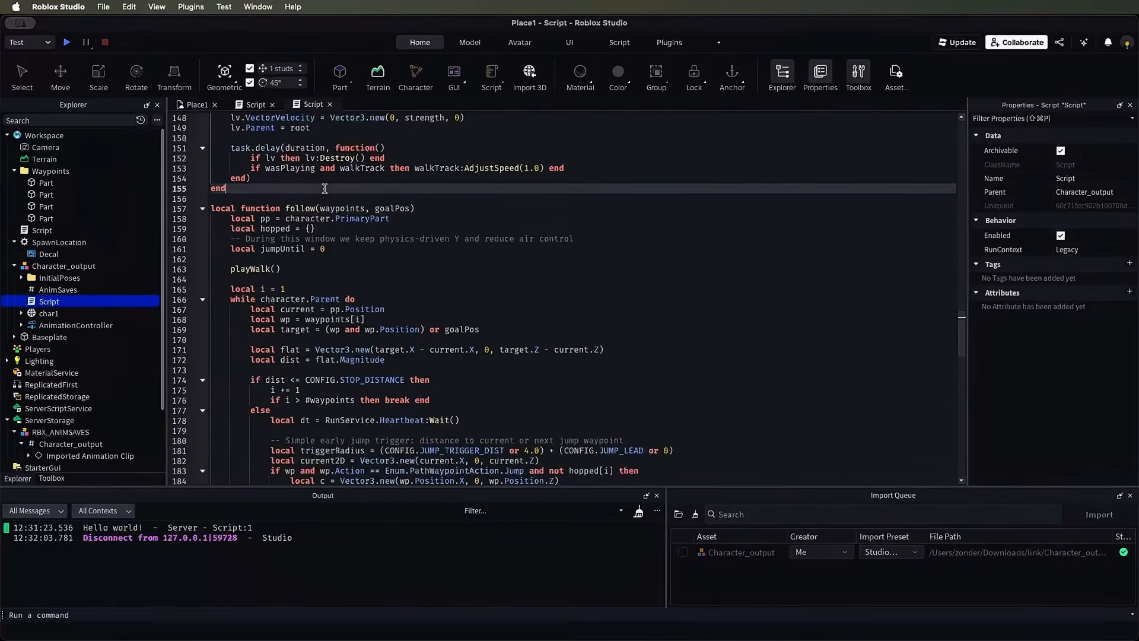
pyautogui.press('Return')
pyautogui.press('Return')
pyautogui.press('super+v')
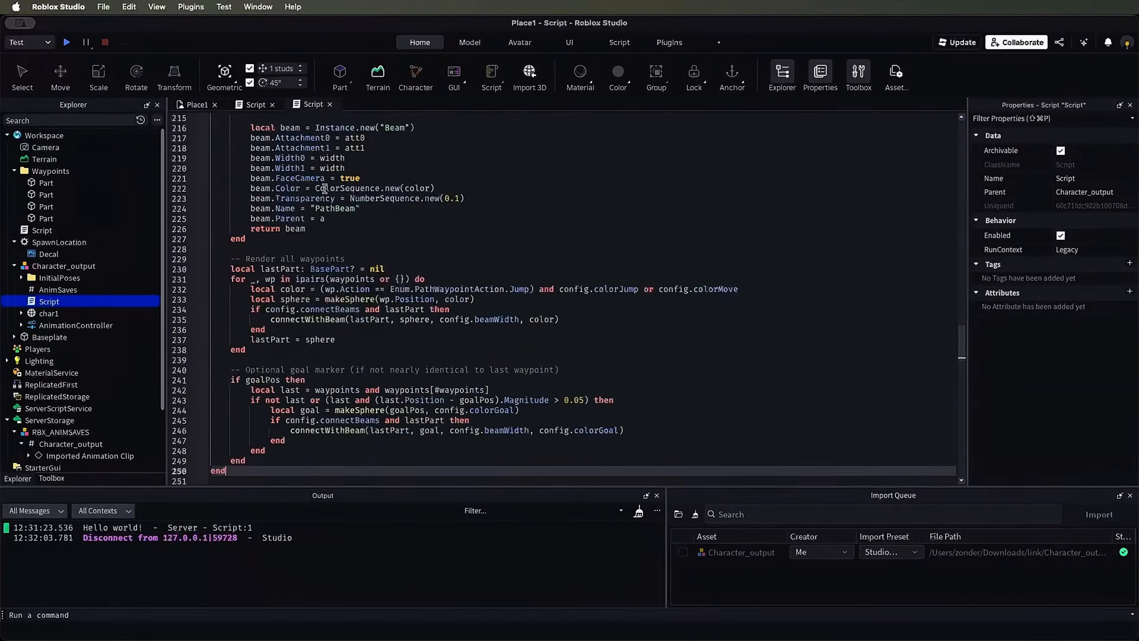
# Step: In the follow function, add the call renderPathWaypoints(character, waypoints, goalPos) below the line local jumpUntil = 0
pyautogui.scroll(20, 448, 289)
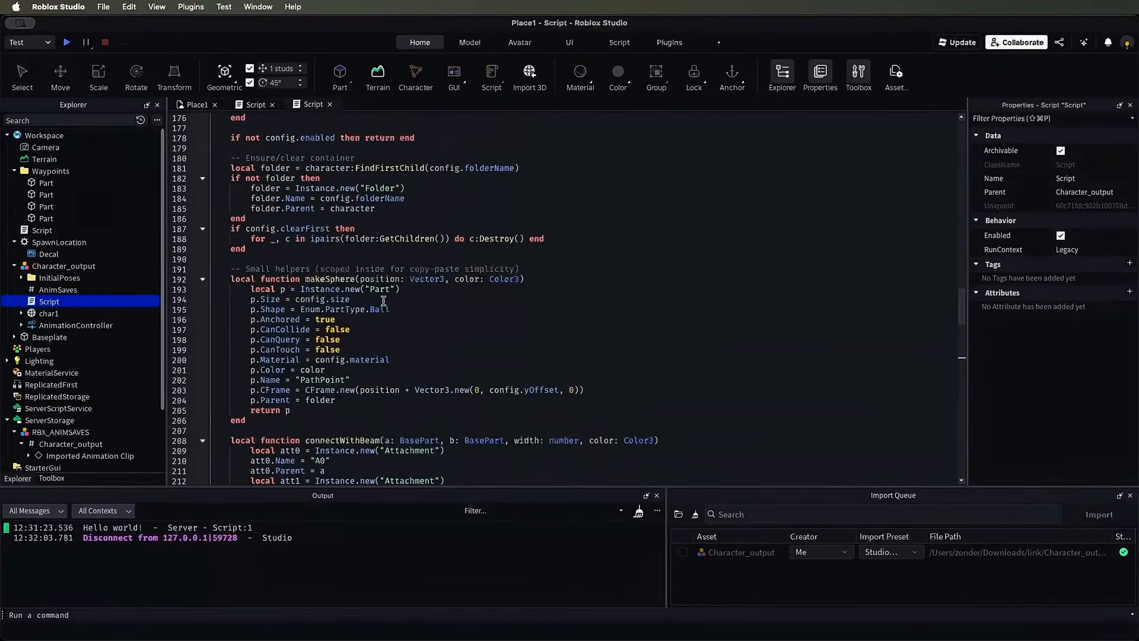
pyautogui.scroll(3, 378, 254)
pyautogui.click(309, 265)
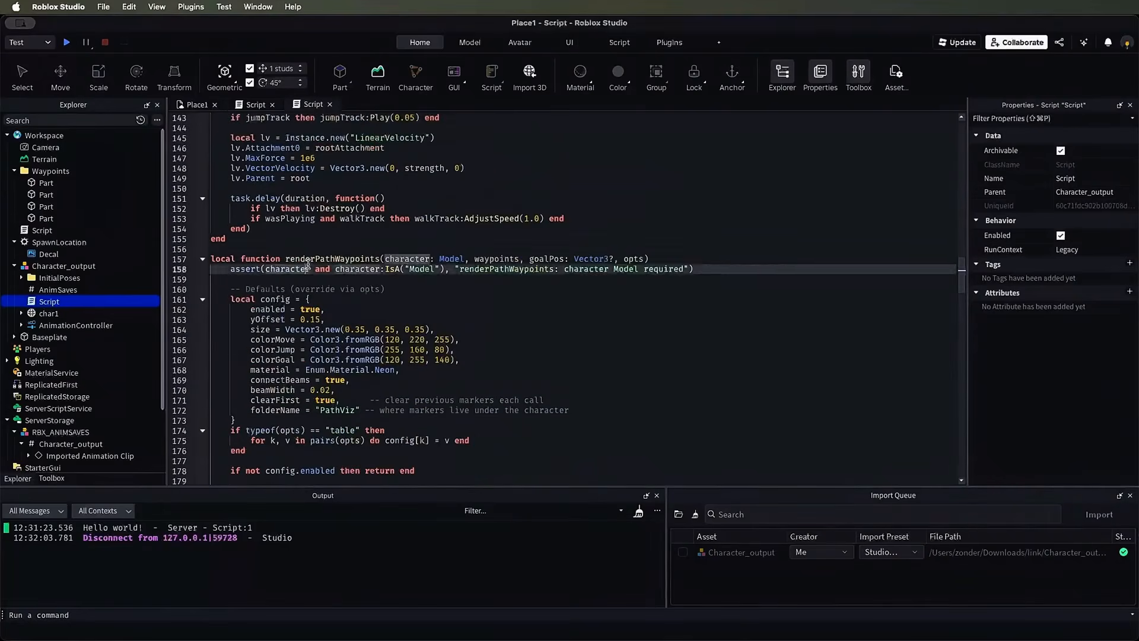
pyautogui.doubleClick(309, 260)
pyautogui.scroll(9, 319, 266)
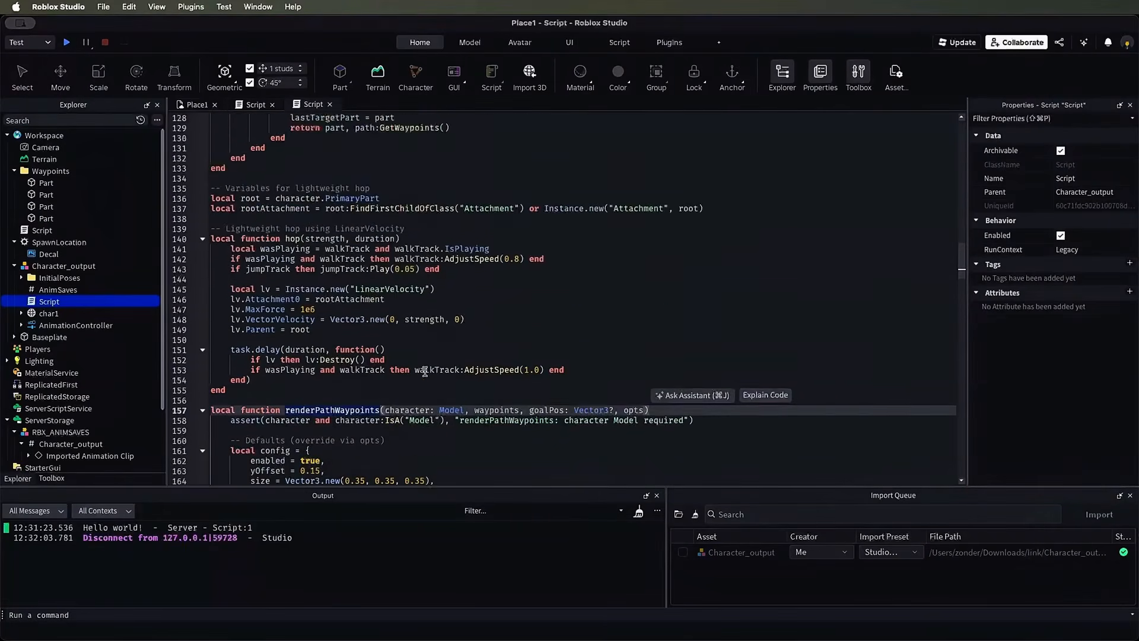
pyautogui.scroll(-20, 410, 367)
pyautogui.scroll(-17, 409, 368)
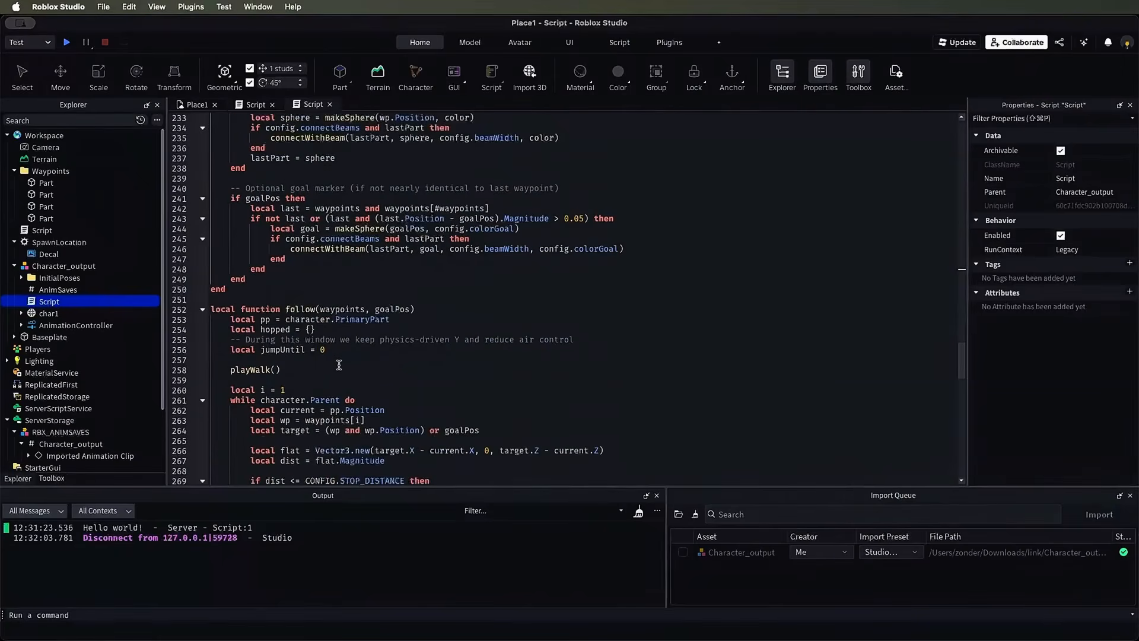
pyautogui.click(382, 350)
pyautogui.press('Return')
pyautogui.press('Return')
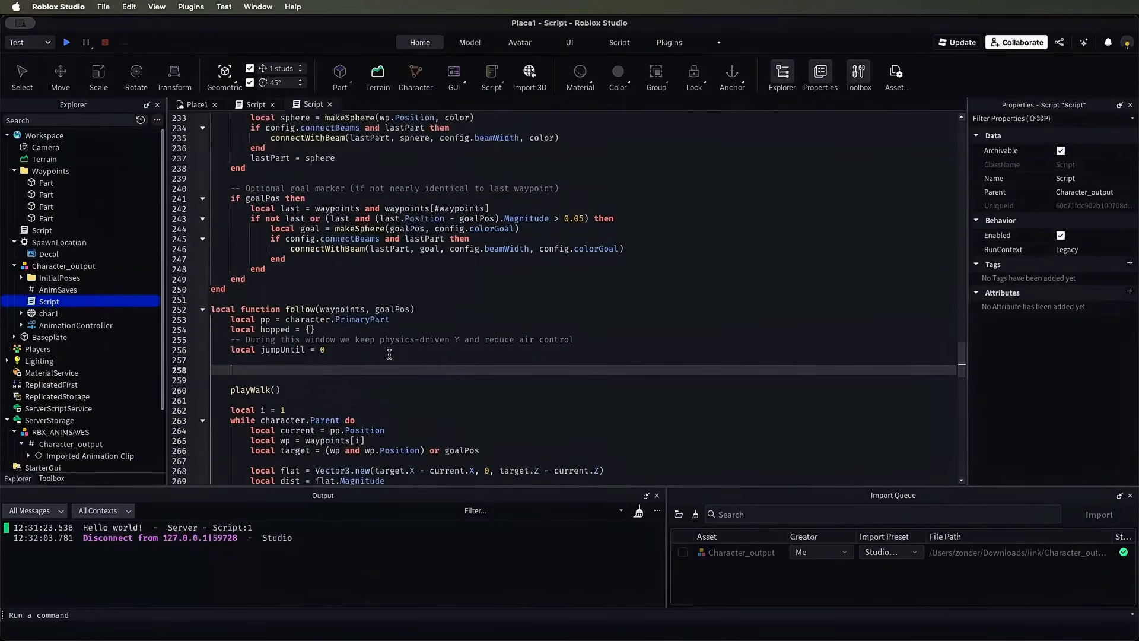
pyautogui.write('renderPathWaypoints(cha')
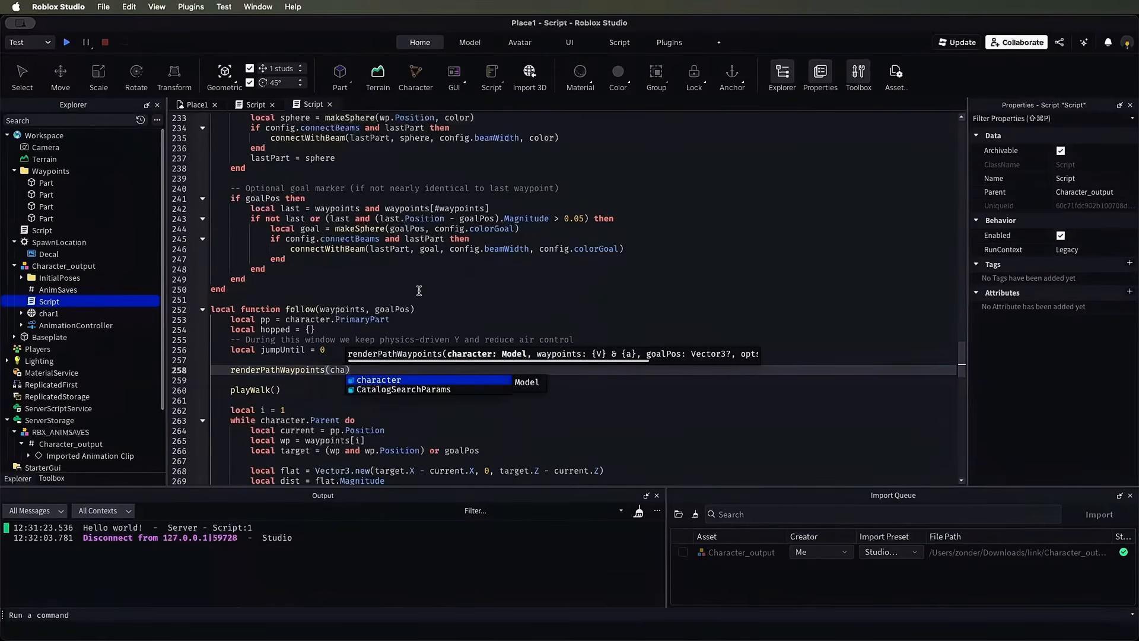
pyautogui.write('wa')
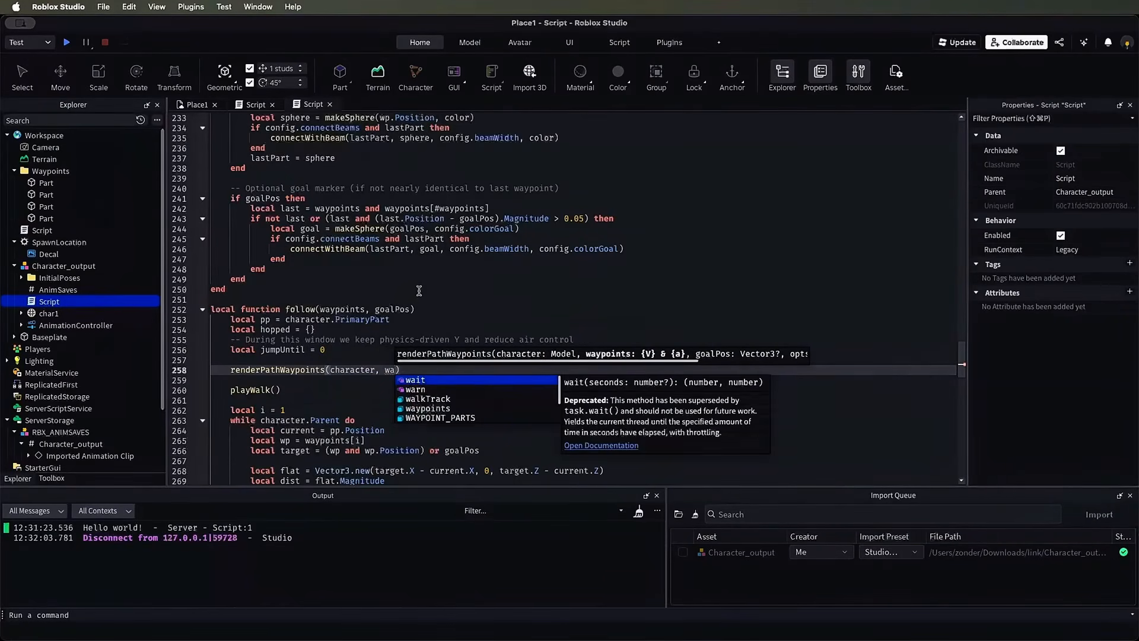
pyautogui.write('ypoints, goalPos')
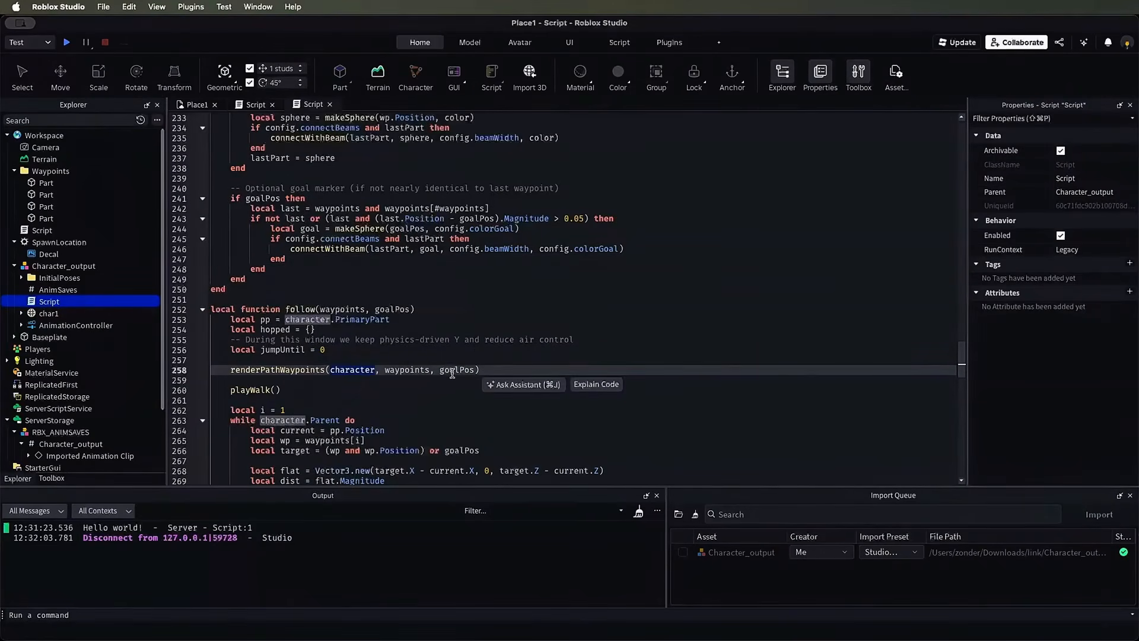
# Step: Start a playtest of the tracing script and run the avatar after the NPC to observe its rendered path markers
pyautogui.click(67, 43)
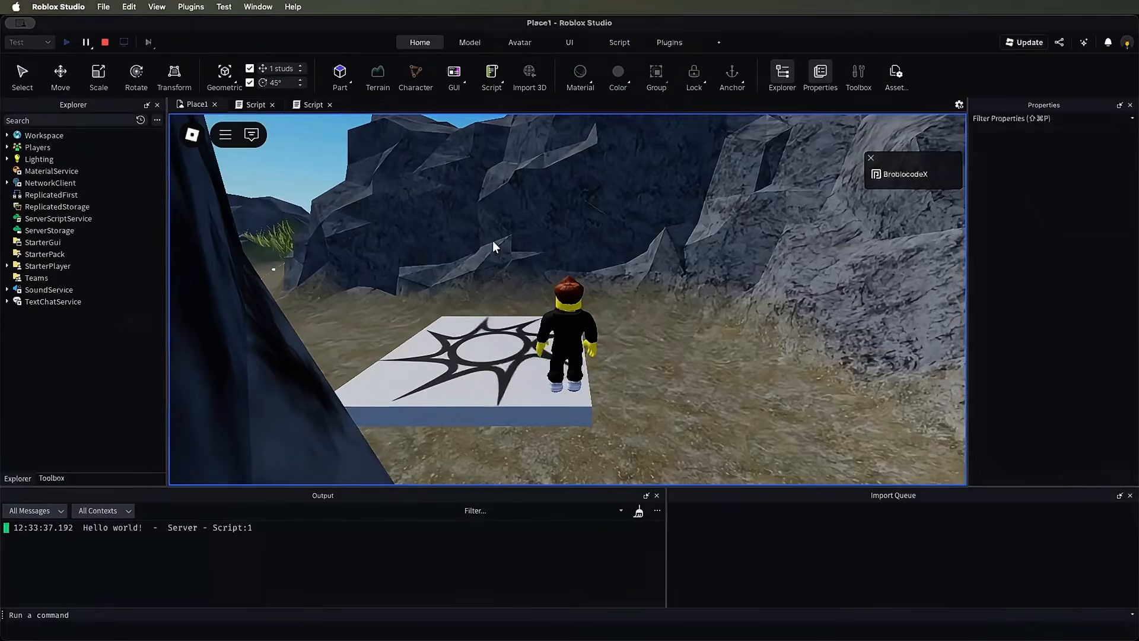
pyautogui.press('w')
pyautogui.moveTo(632, 280); pyautogui.dragTo(633, 280, button='right')
pyautogui.moveTo(571, 257); pyautogui.dragTo(574, 248, button='right')
pyautogui.press('d')
pyautogui.press('w')
pyautogui.press('space')
pyautogui.press('w')
pyautogui.press('w')
pyautogui.press('w')
pyautogui.press('w')
pyautogui.moveTo(638, 233); pyautogui.dragTo(620, 204, button='right')
pyautogui.press('w')
pyautogui.press('w')
pyautogui.press('w')
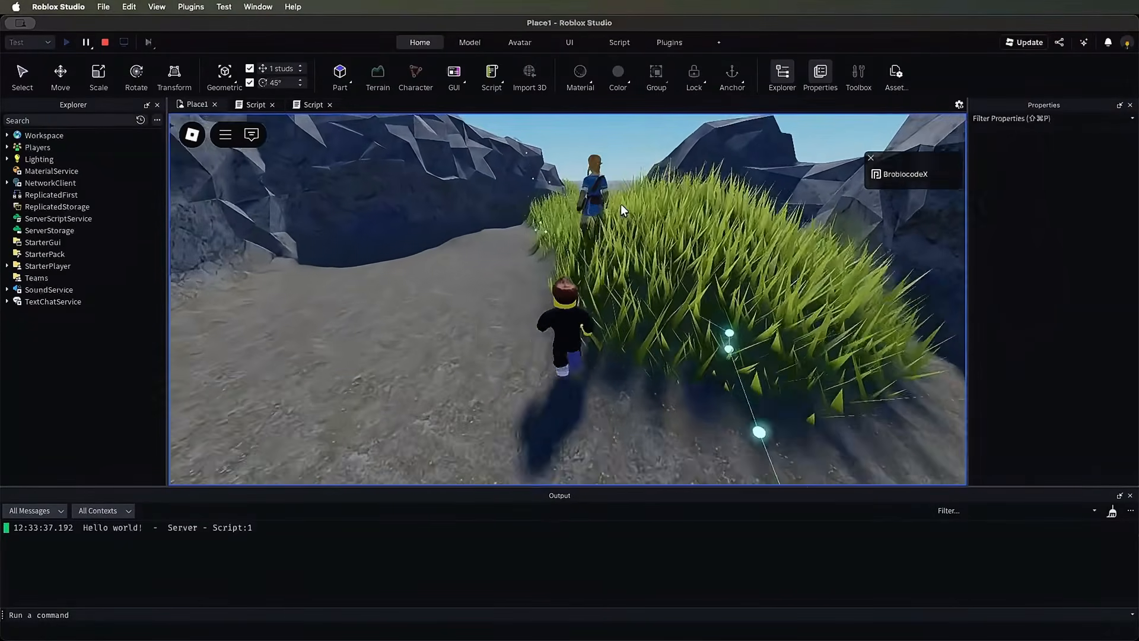